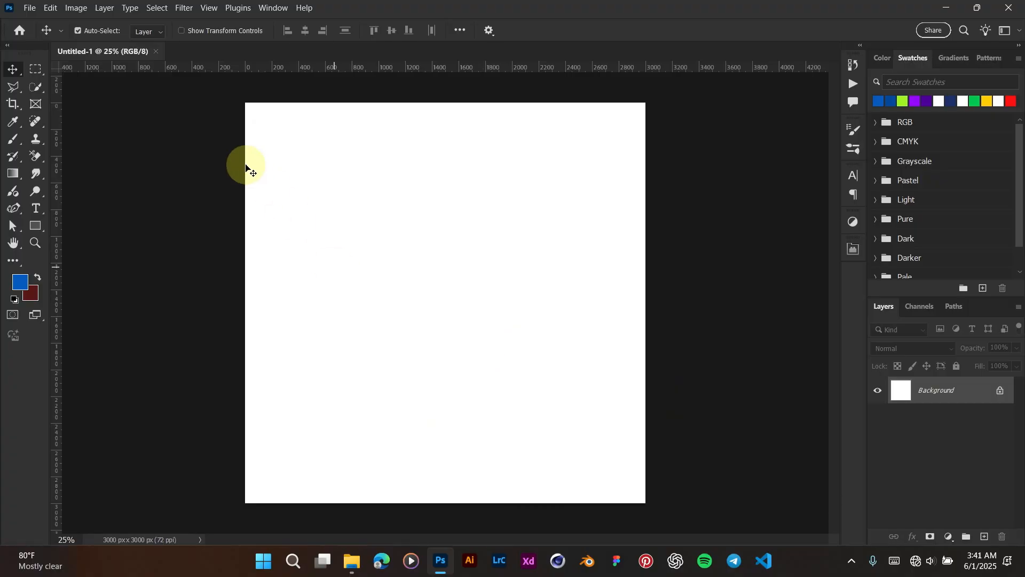
Step: Save the blank 3000 × 3000 px canvas as a PSD named 'Agenda flyer'
click(30, 8)
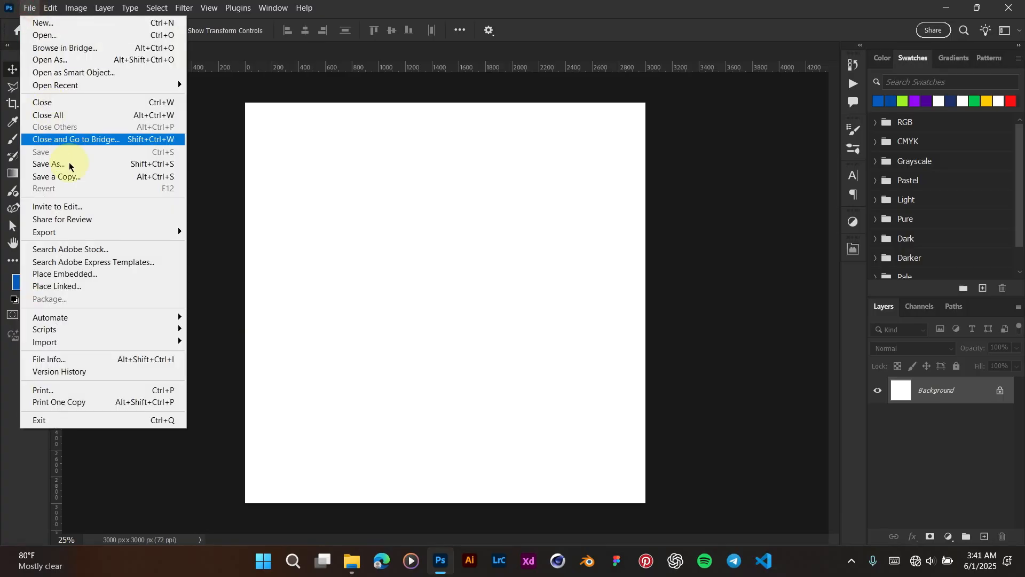
click(68, 176)
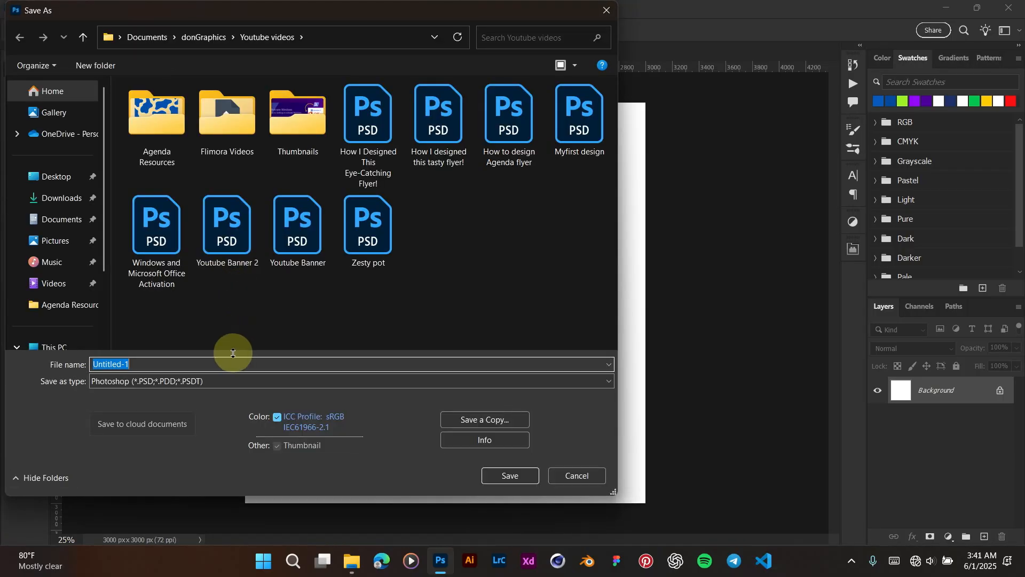
text(Agenda flyer)
key(Return)
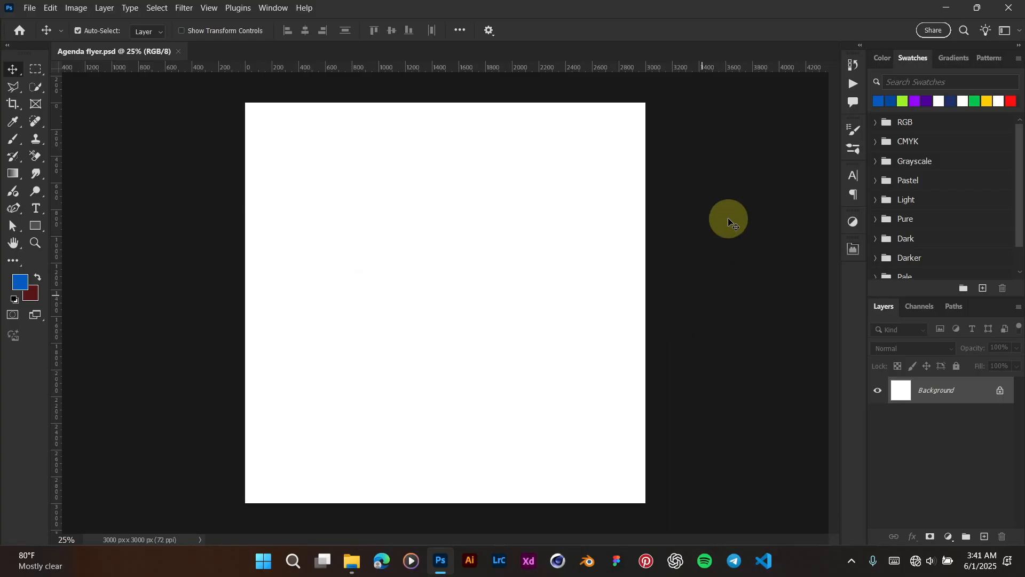
Step: Add a Solid Color fill layer in dark blue #03499d and lock it
click(950, 537)
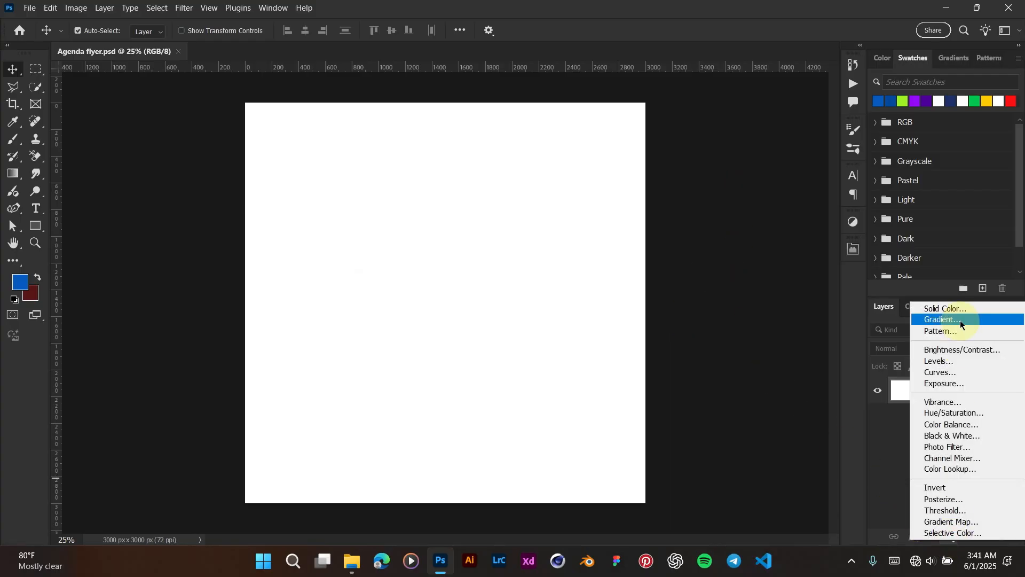
click(950, 309)
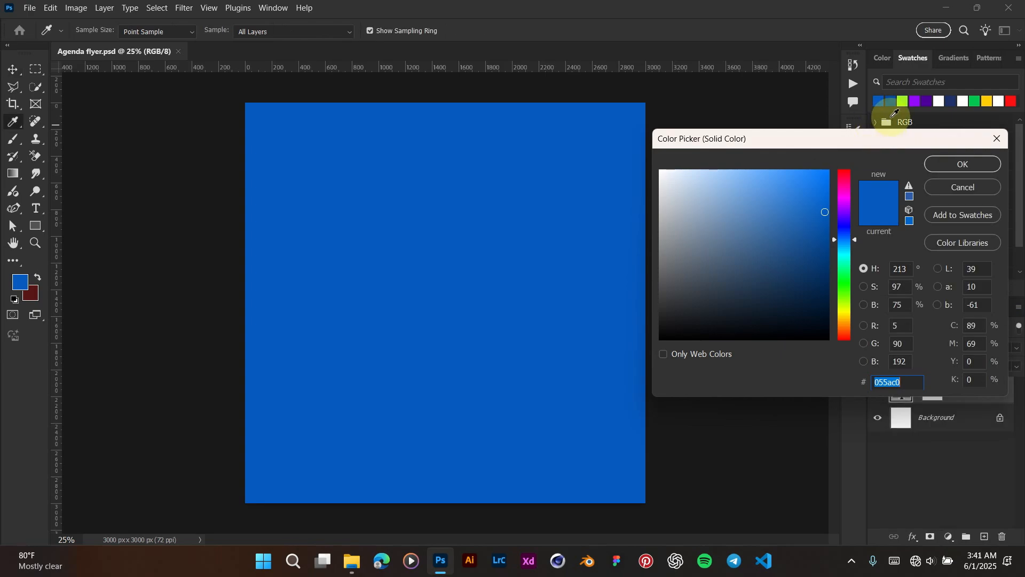
click(891, 102)
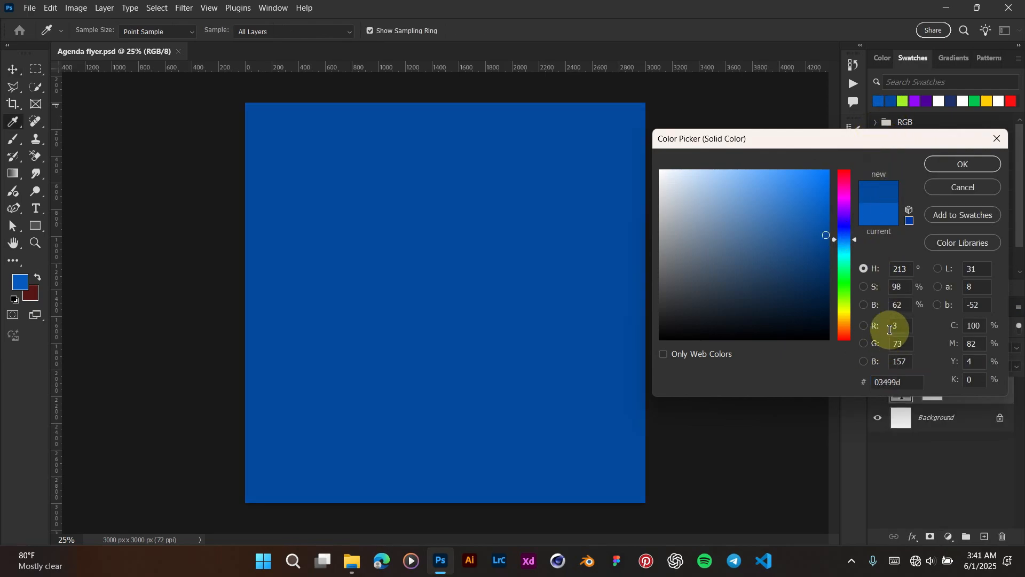
click(938, 164)
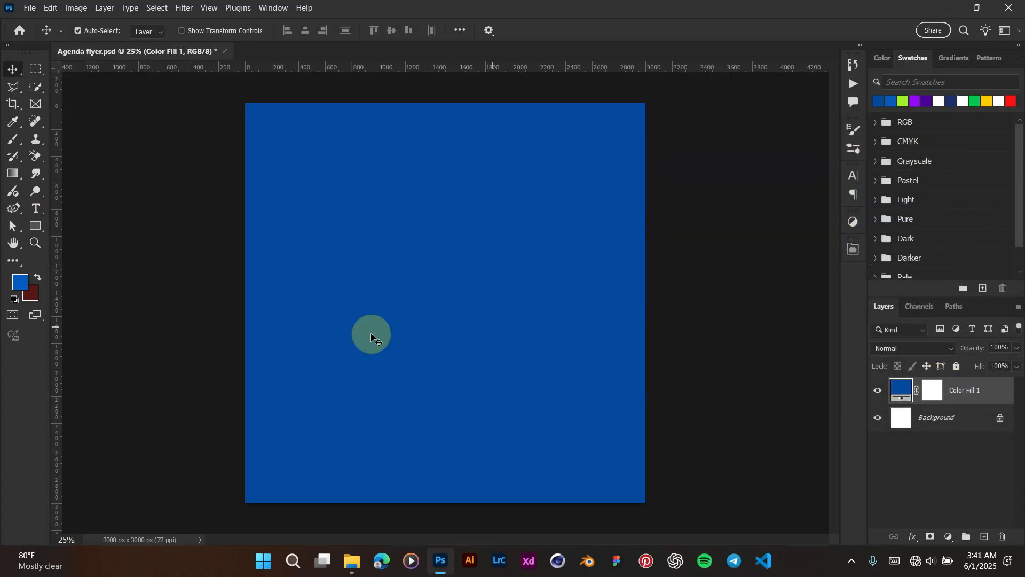
click(957, 367)
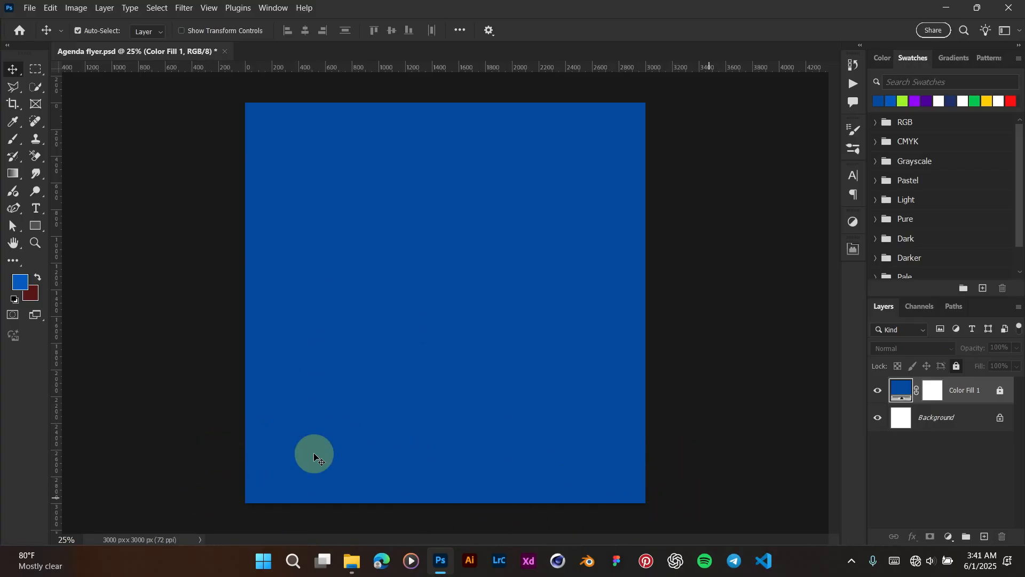
Step: Draw a white-filled rectangle across the bottom of the flyer
click(42, 227)
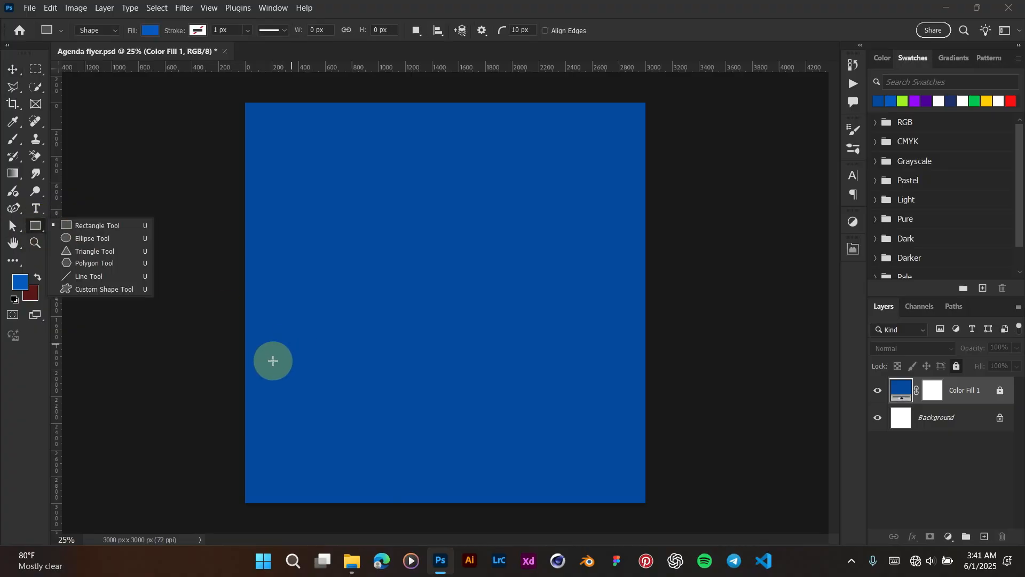
click(73, 228)
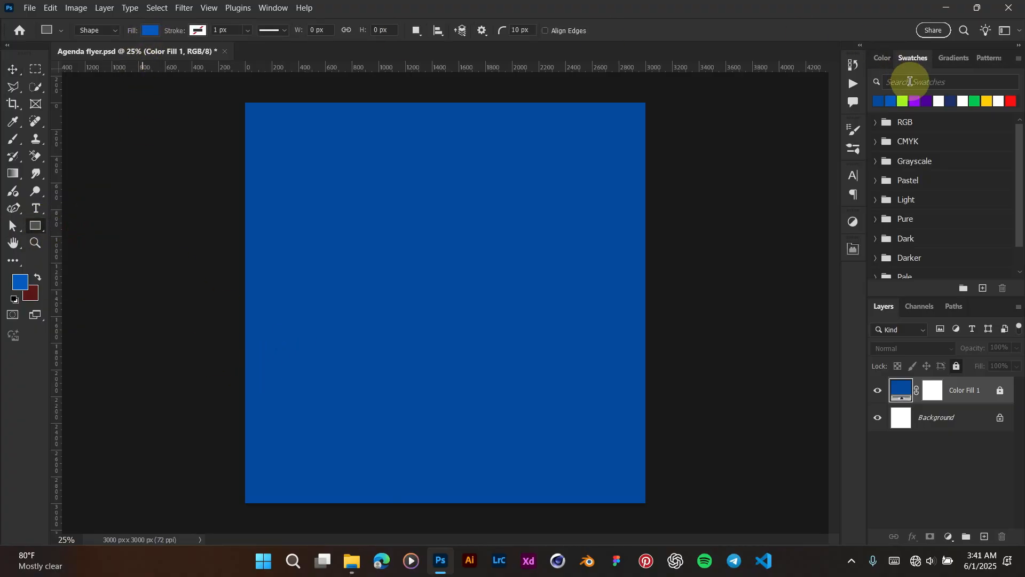
click(946, 99)
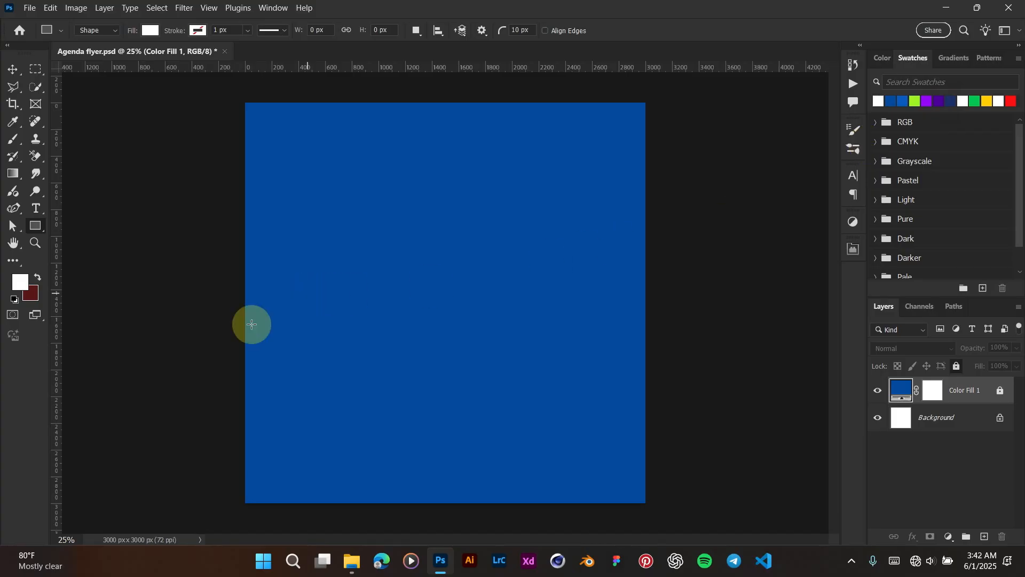
click(150, 30)
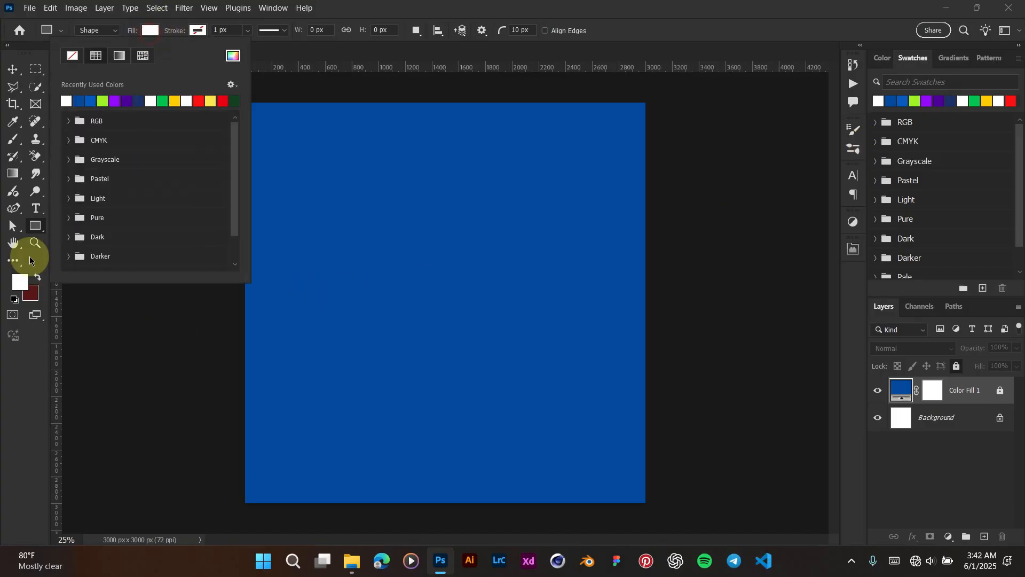
click(494, 14)
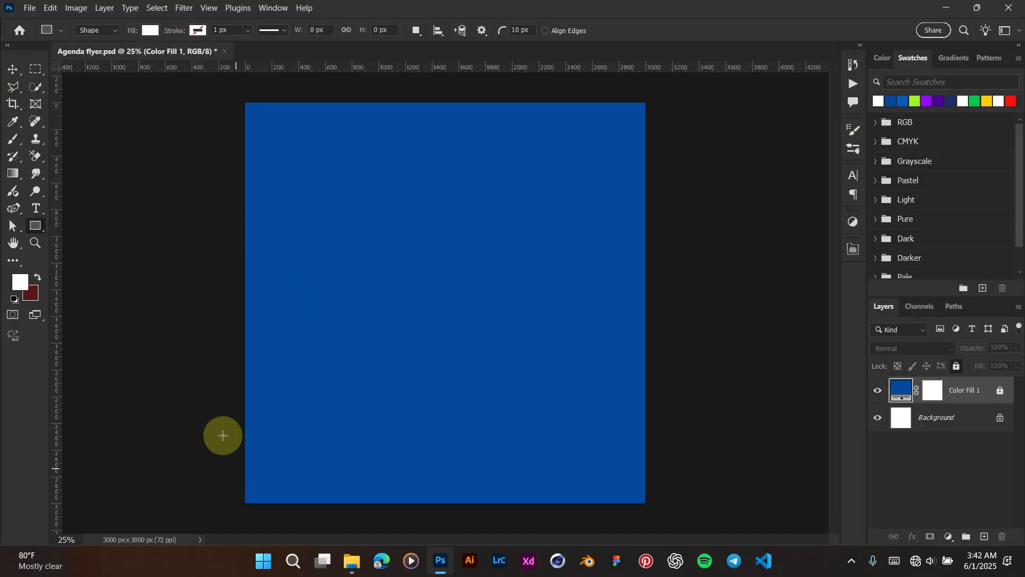
drag(215, 411, 718, 519)
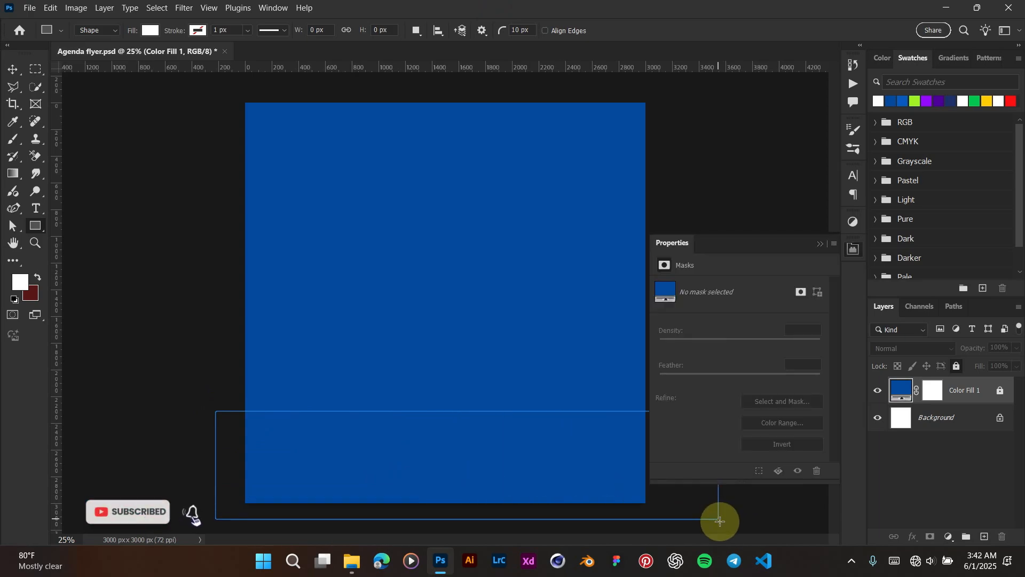
click(820, 245)
Step: Align the white rectangle flush with the bottom edge and lock its layer
click(13, 69)
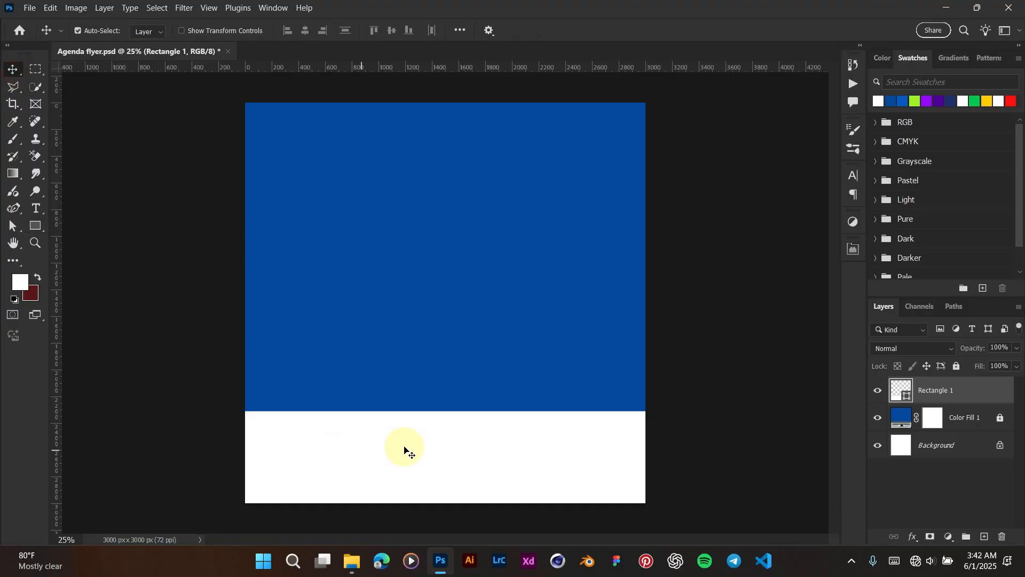
drag(397, 449, 388, 450)
drag(455, 459, 486, 441)
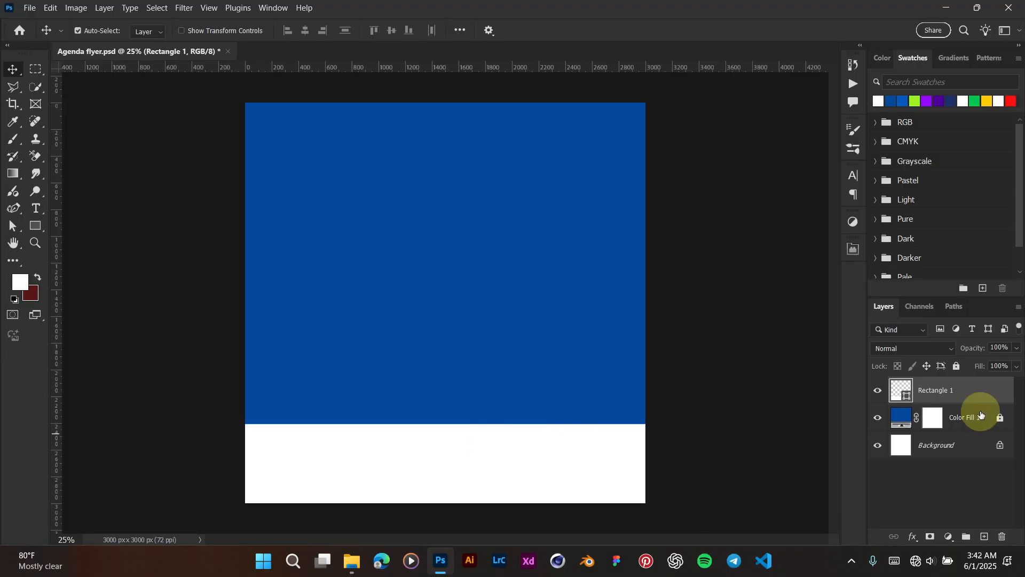
click(957, 368)
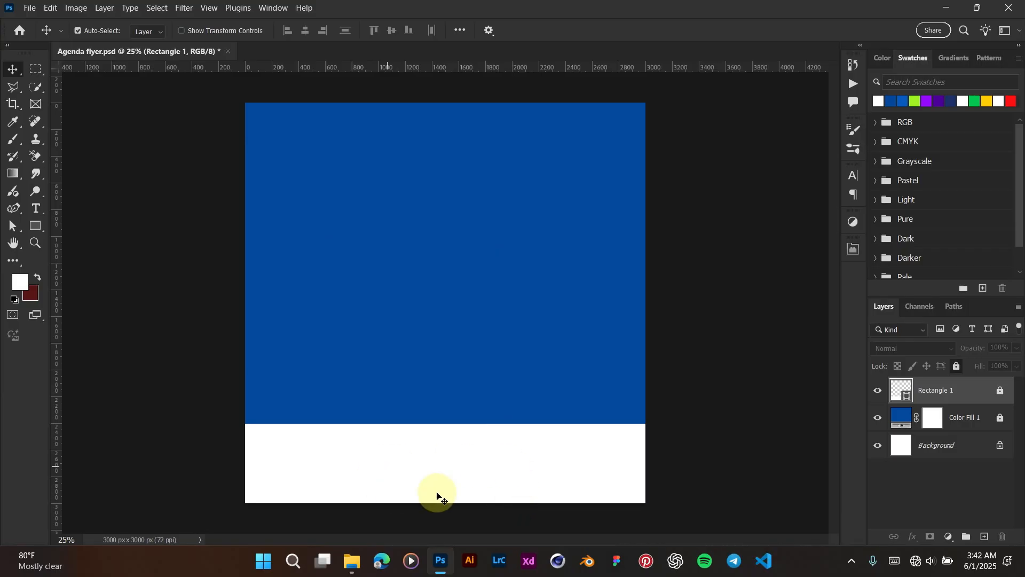
Step: Place the Texture image, scale it to cover the canvas, and move it below Rectangle 1
click(354, 561)
drag(467, 126, 435, 296)
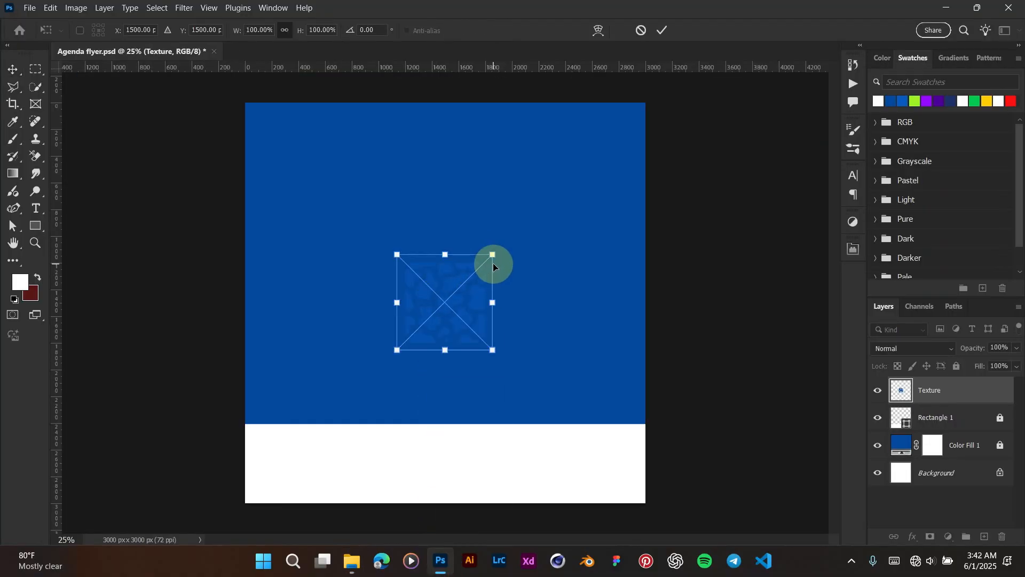
drag(493, 253, 756, 94)
mouse_move(609, 282)
mouse_down()
mouse_move(599, 257)
mouse_move(601, 269)
mouse_up()
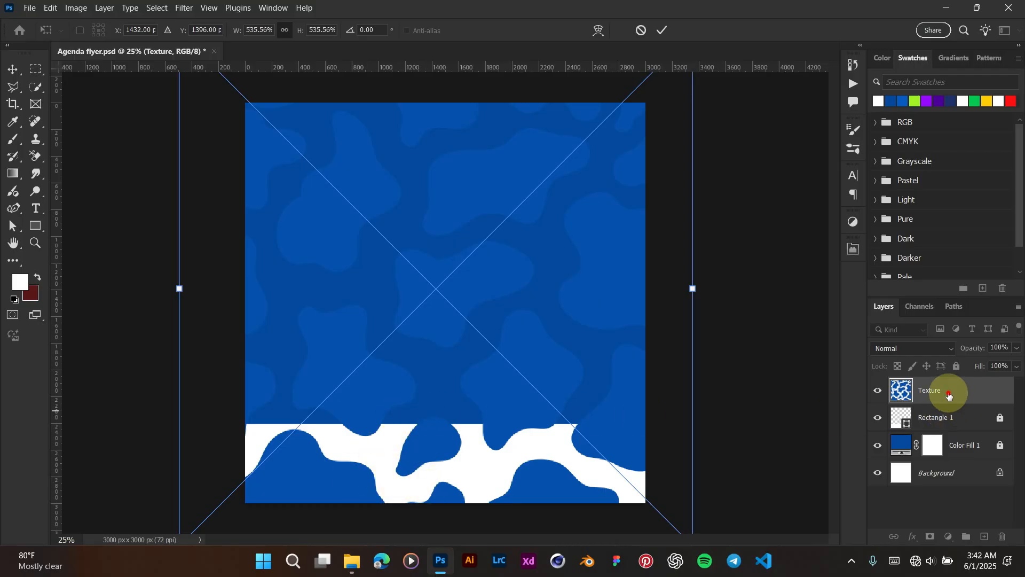
drag(949, 395, 931, 426)
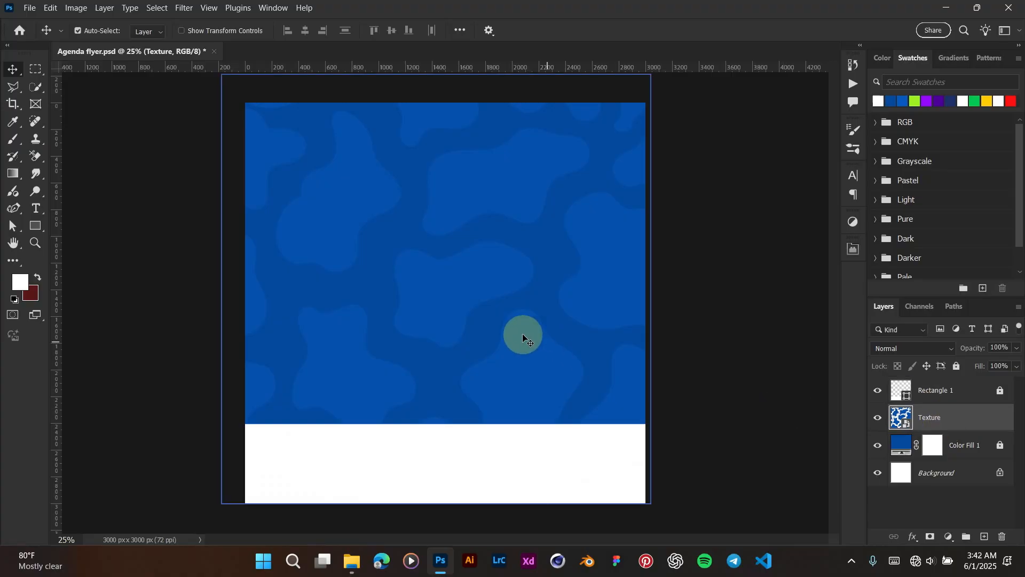
drag(469, 278, 487, 285)
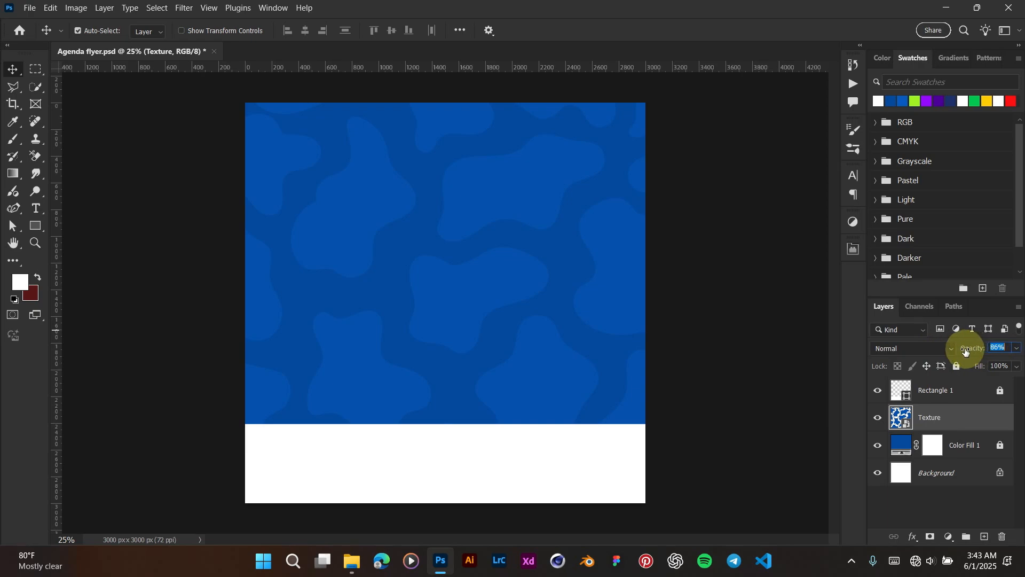
Step: Set the Texture layer's opacity to 40% and lock it
drag(948, 352, 966, 348)
click(1017, 352)
click(1005, 347)
text(40)
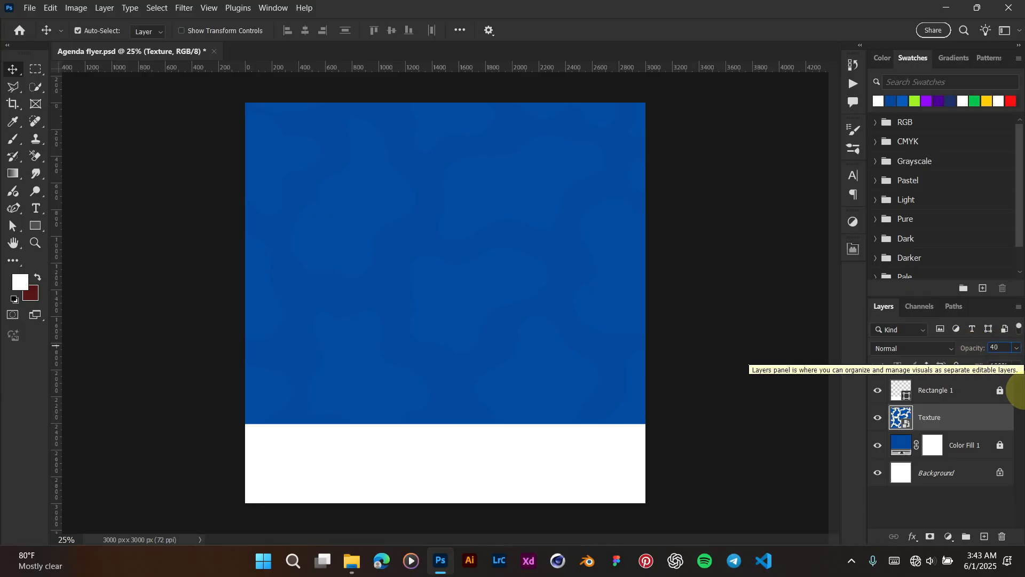
key(Return)
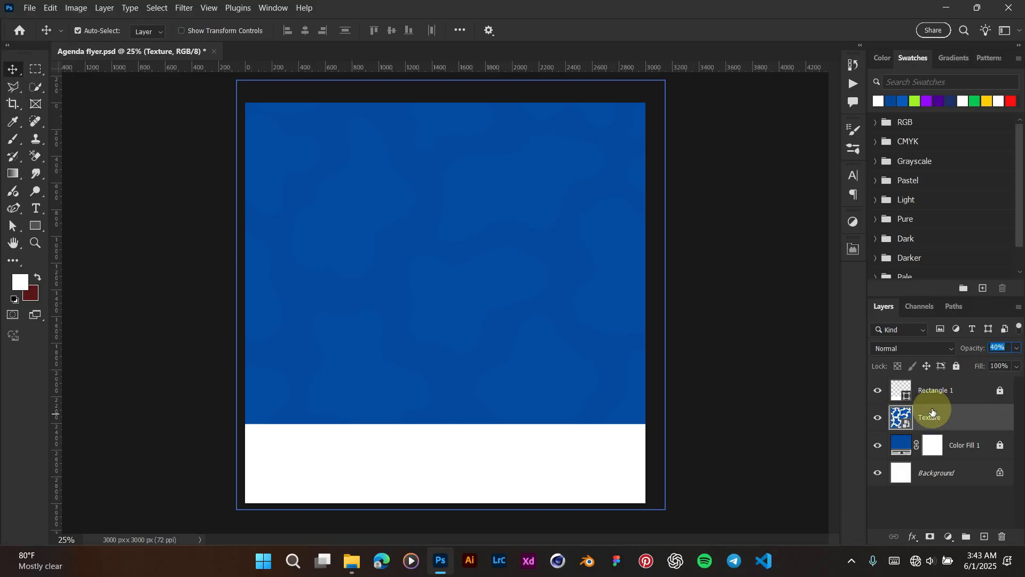
click(958, 366)
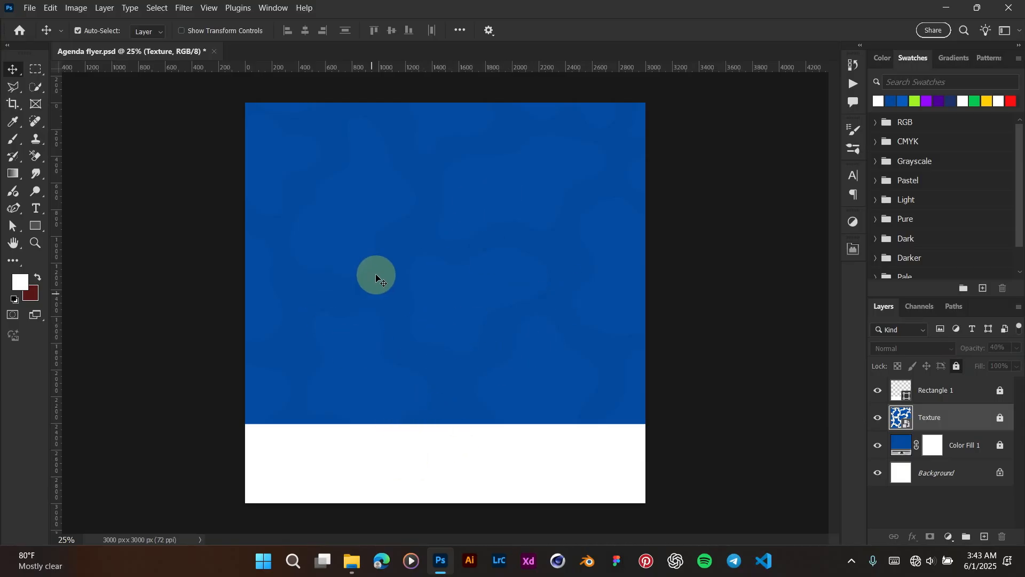
Step: Place the cut-out portrait, enlarge it to about 450%, and position it on the flyer's right
mouse_move(350, 560)
click(331, 479)
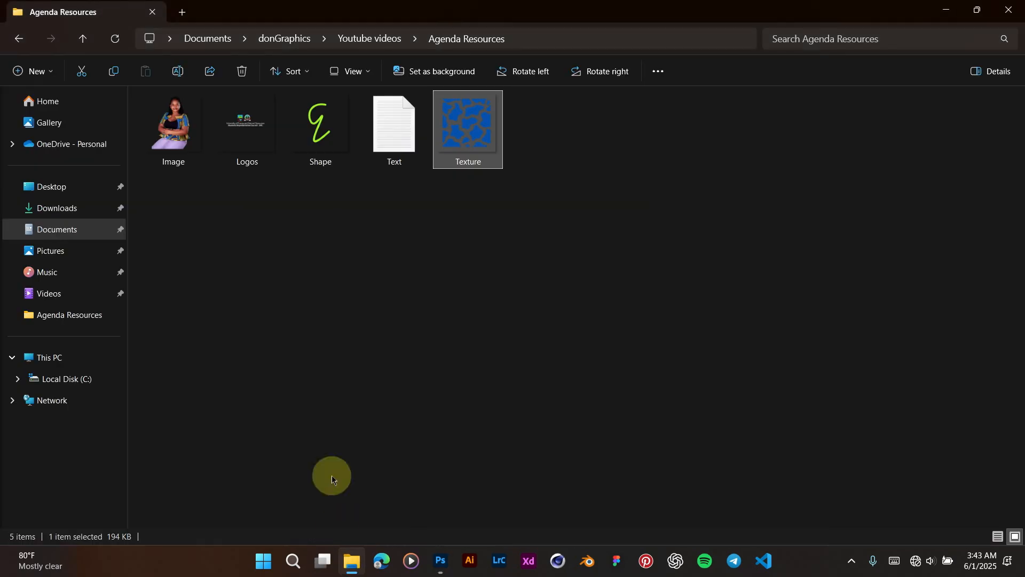
drag(172, 127, 525, 177)
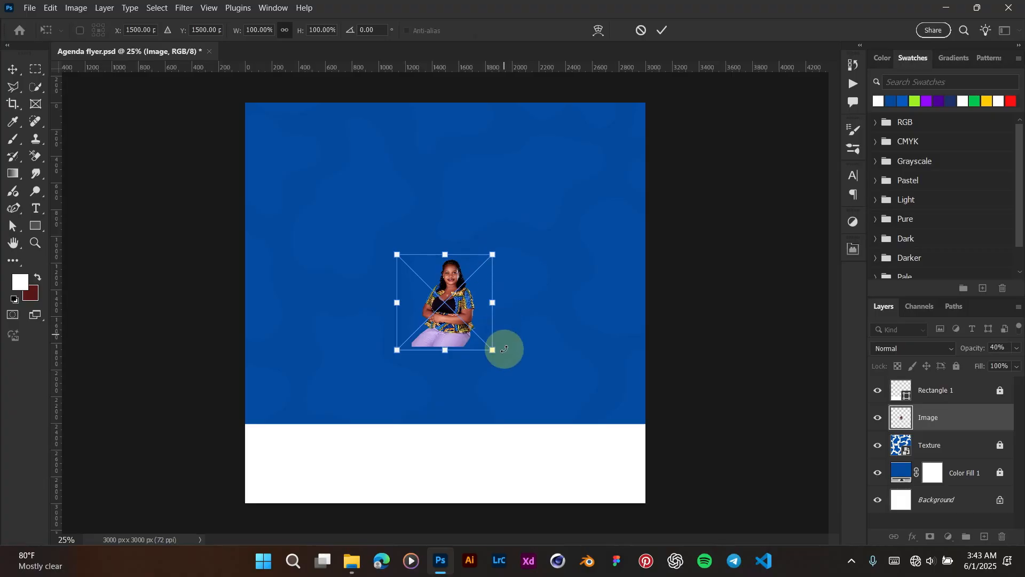
drag(501, 348, 721, 459)
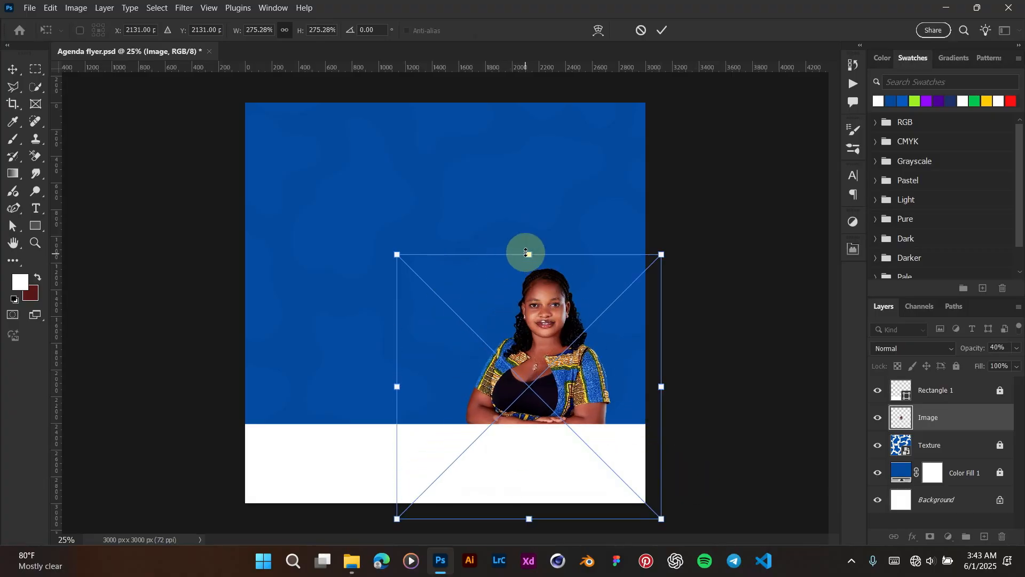
drag(528, 254, 530, 87)
drag(551, 175, 558, 227)
key(Return)
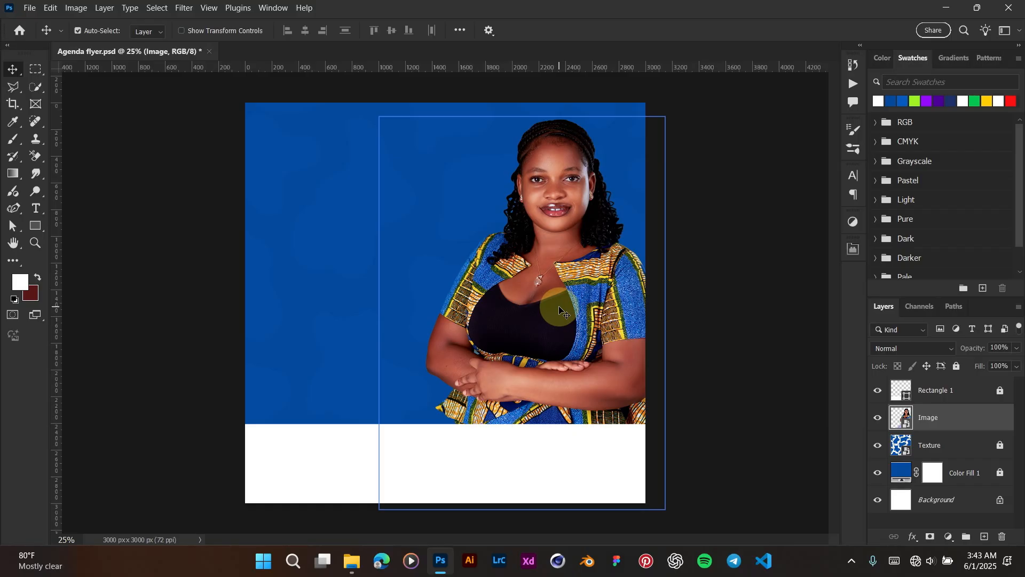
key(ctrl+t)
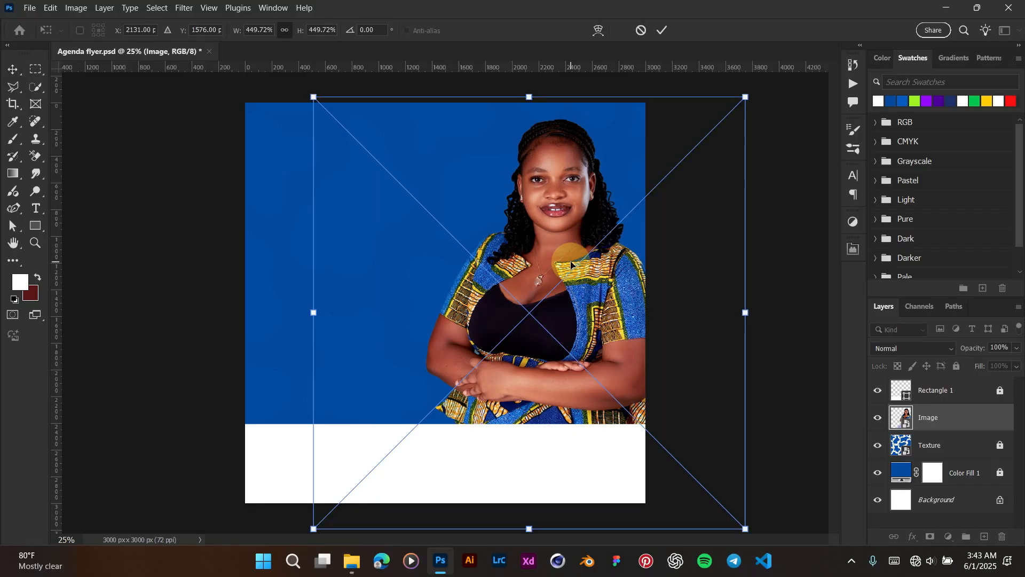
drag(570, 258, 573, 271)
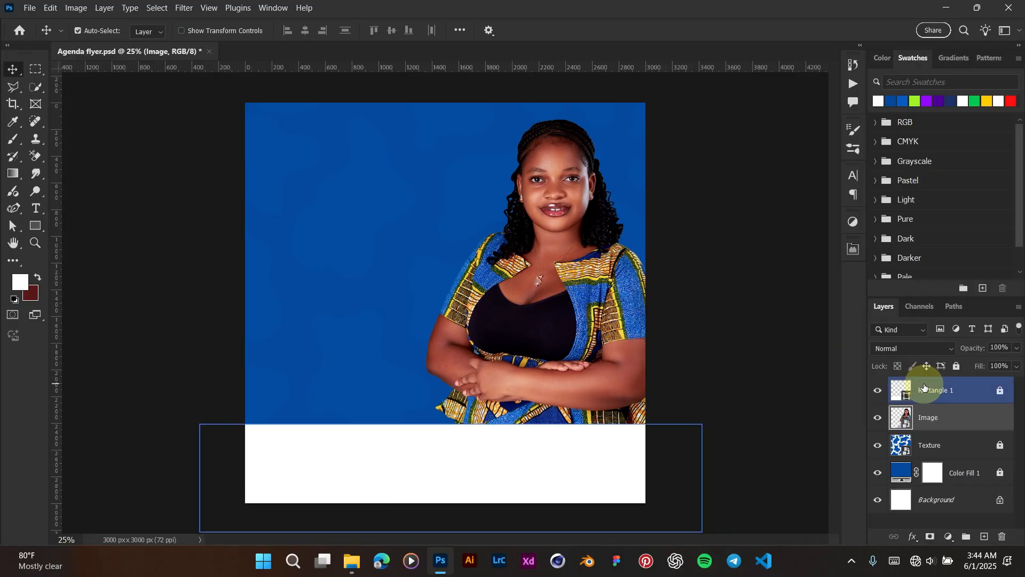
Step: Lock the portrait Image layer and keep it selected
click(957, 367)
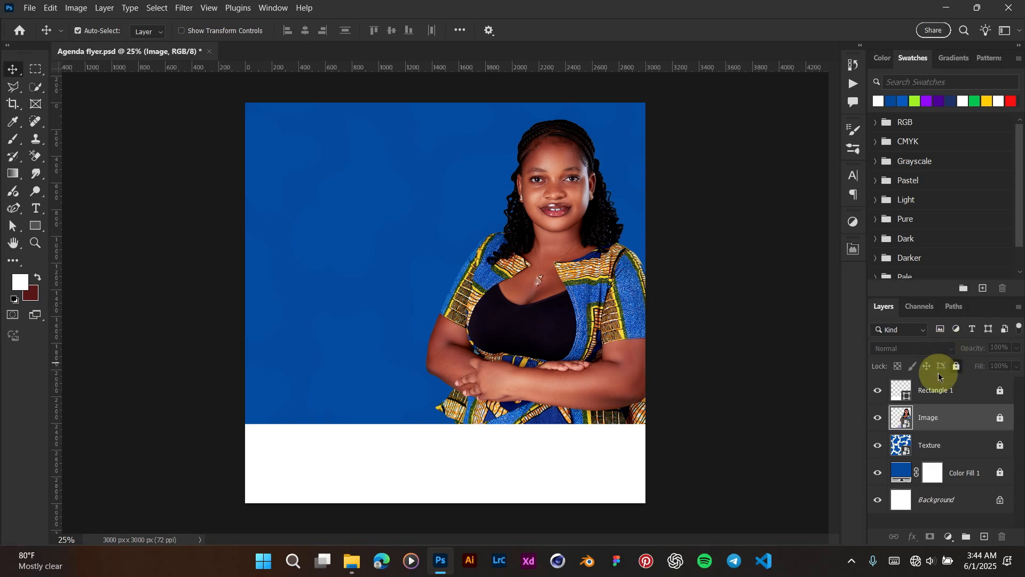
click(956, 445)
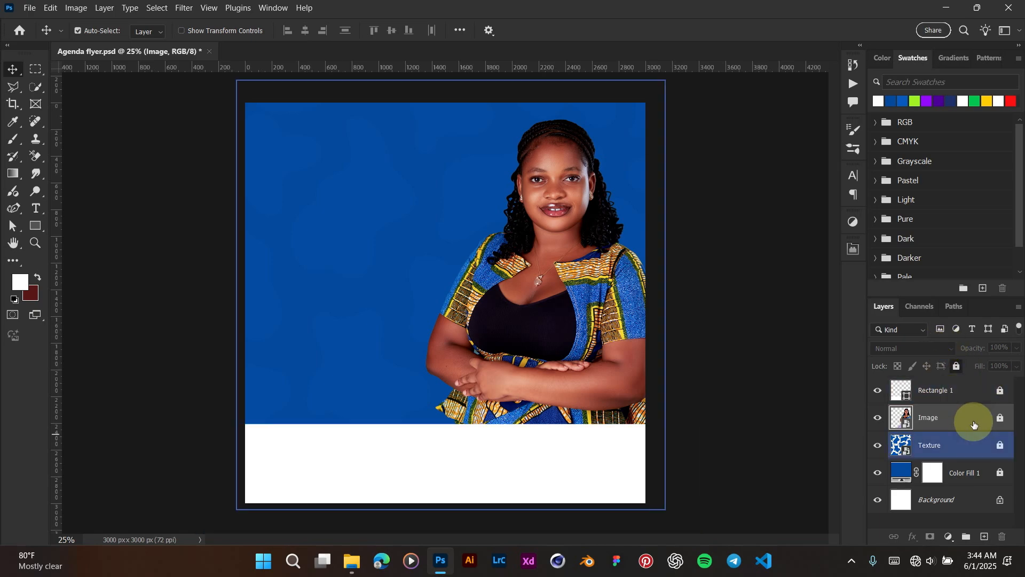
click(490, 275)
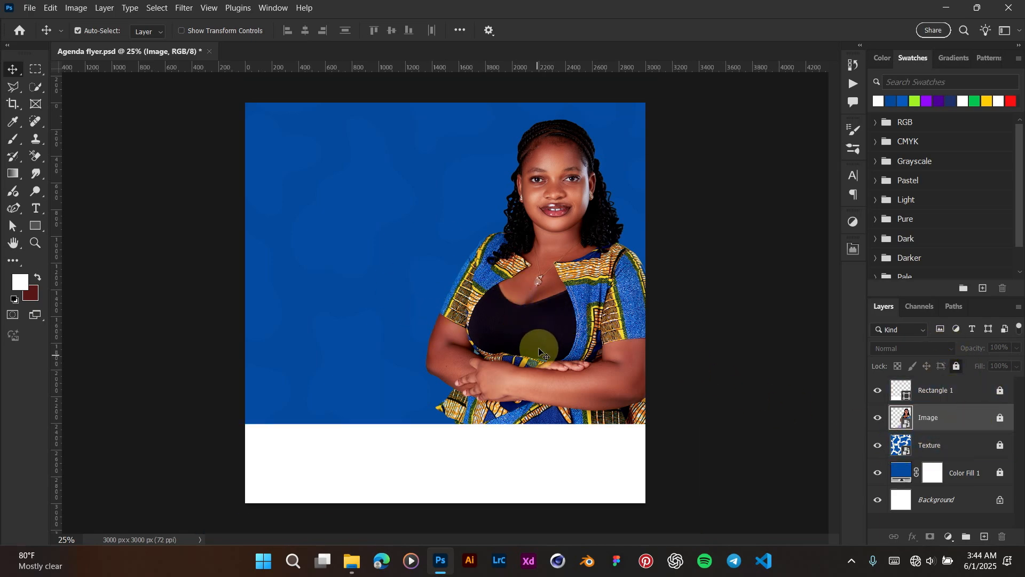
click(951, 436)
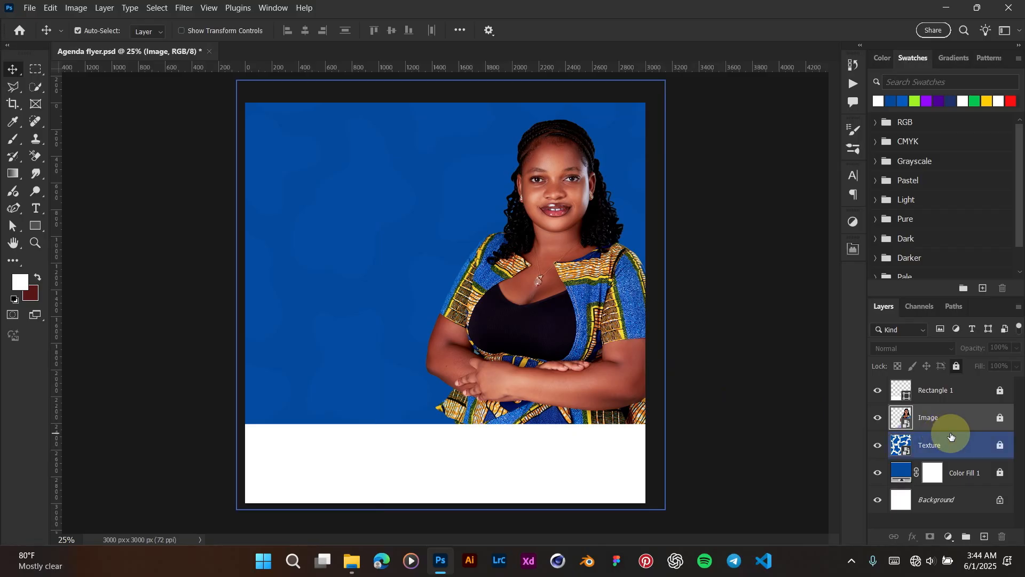
click(602, 405)
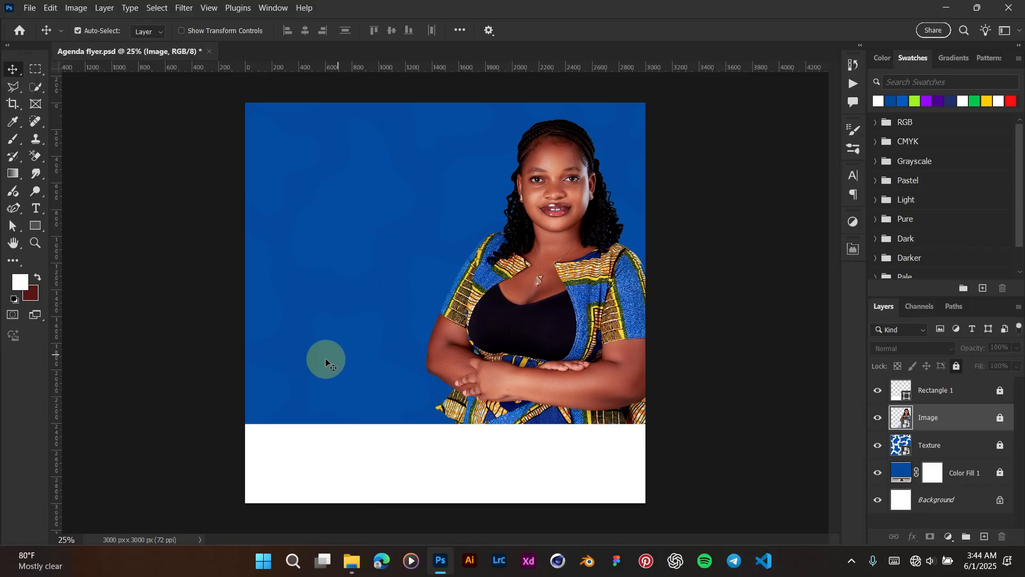
Step: Open Text.txt in Notepad, select the two name lines, and return to Photoshop
click(349, 561)
double_click(416, 168)
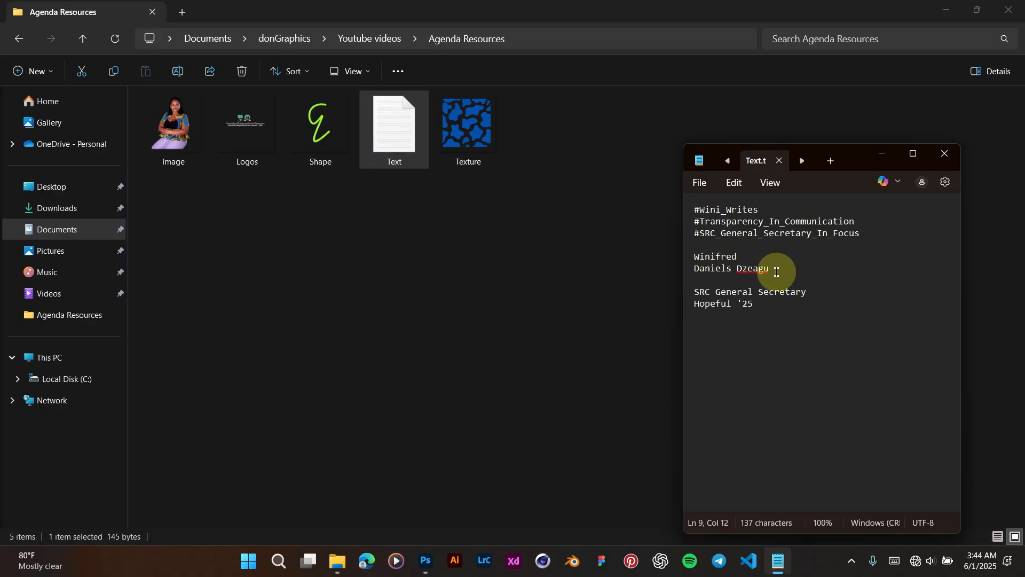
drag(777, 272, 693, 257)
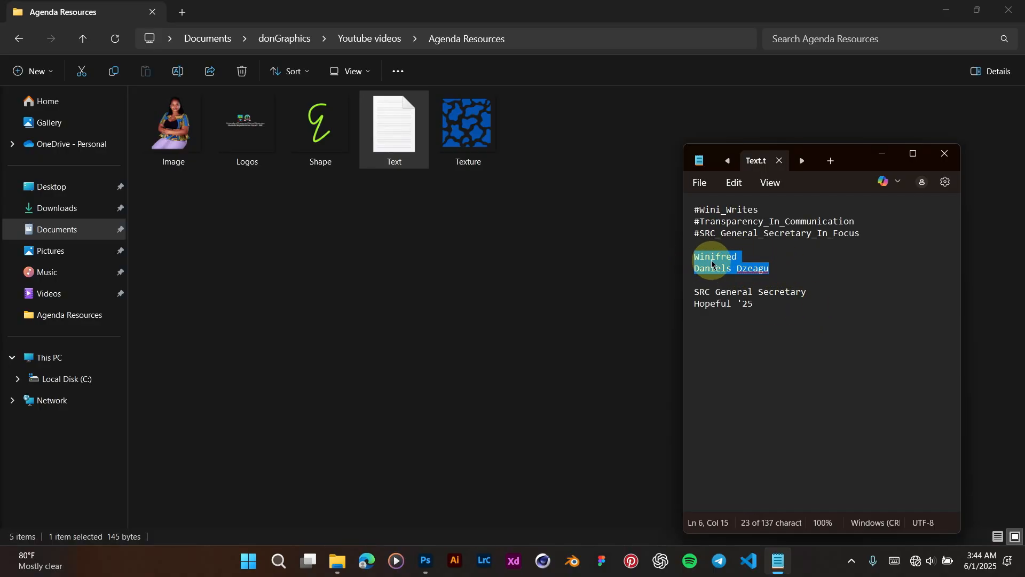
click(426, 561)
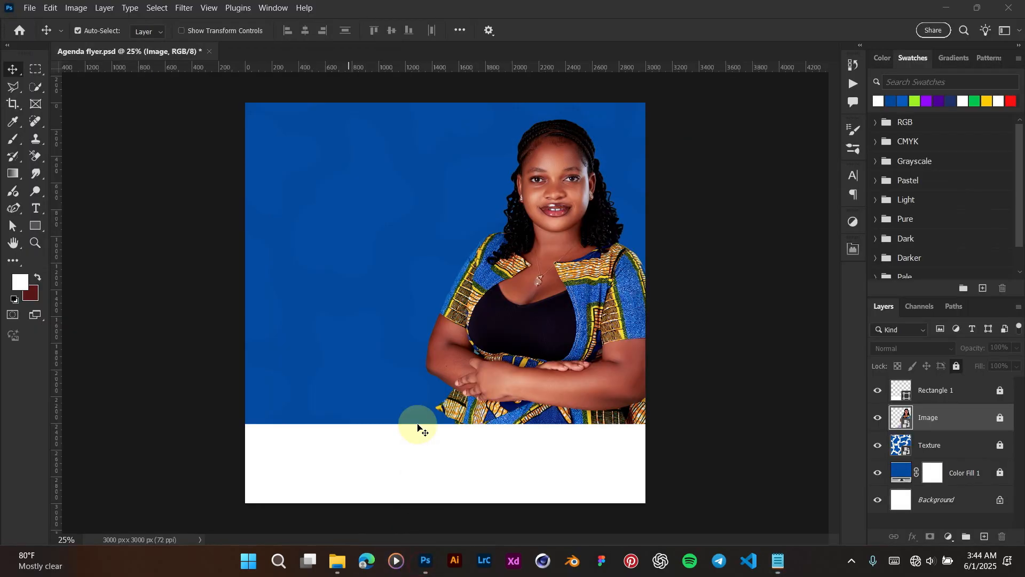
Step: Set the type font to BigNoodleTitling Regular in the Character panel
click(853, 174)
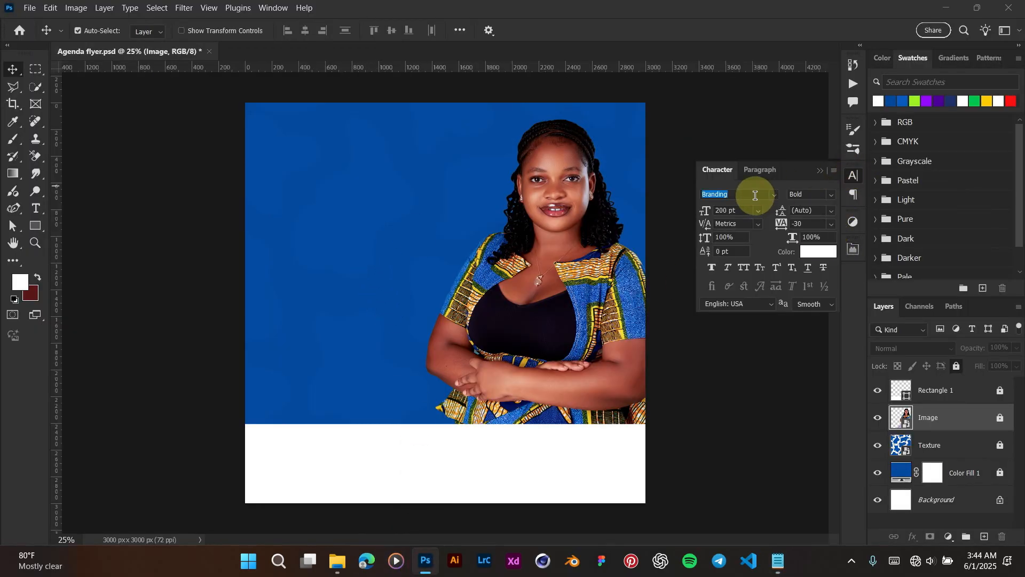
text(big)
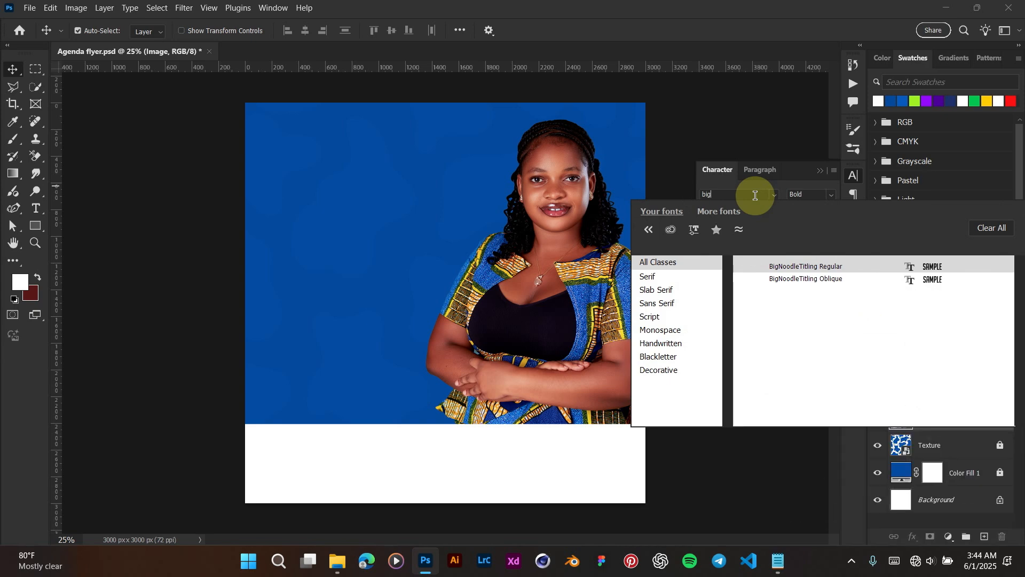
click(805, 266)
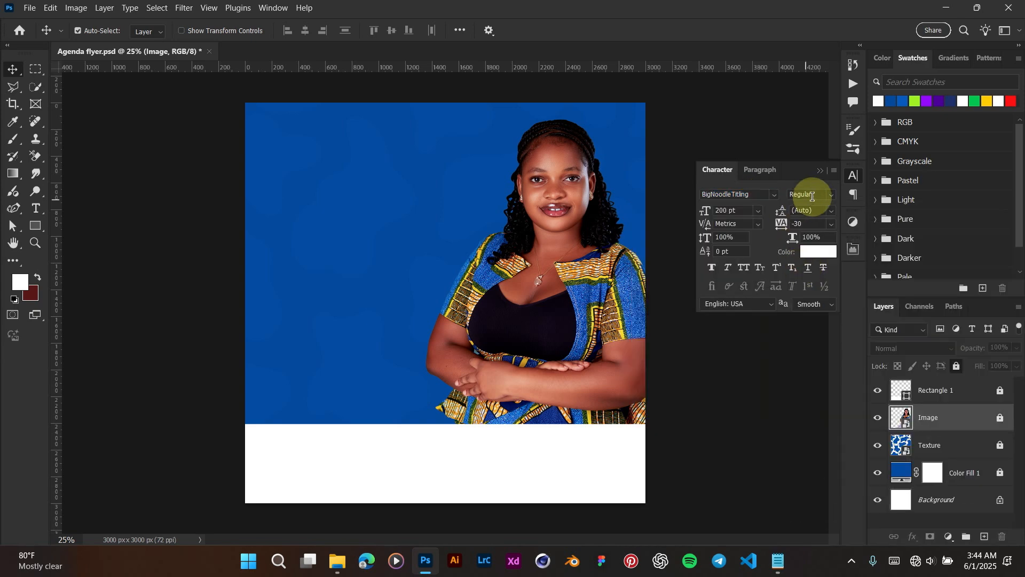
click(819, 171)
Step: Add a new text layer at upper left and copy the candidate's first name from the text file
key(t)
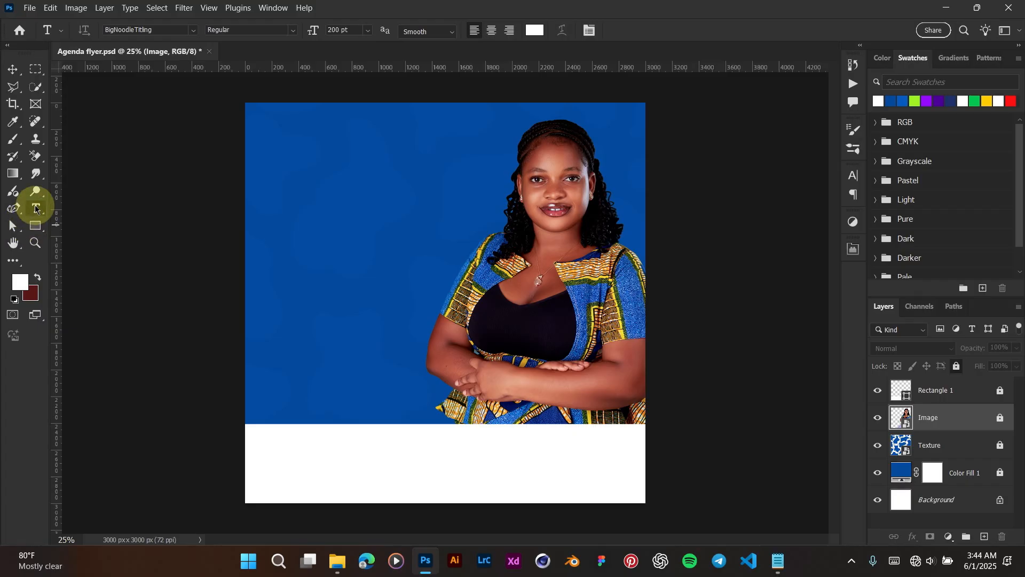
click(359, 219)
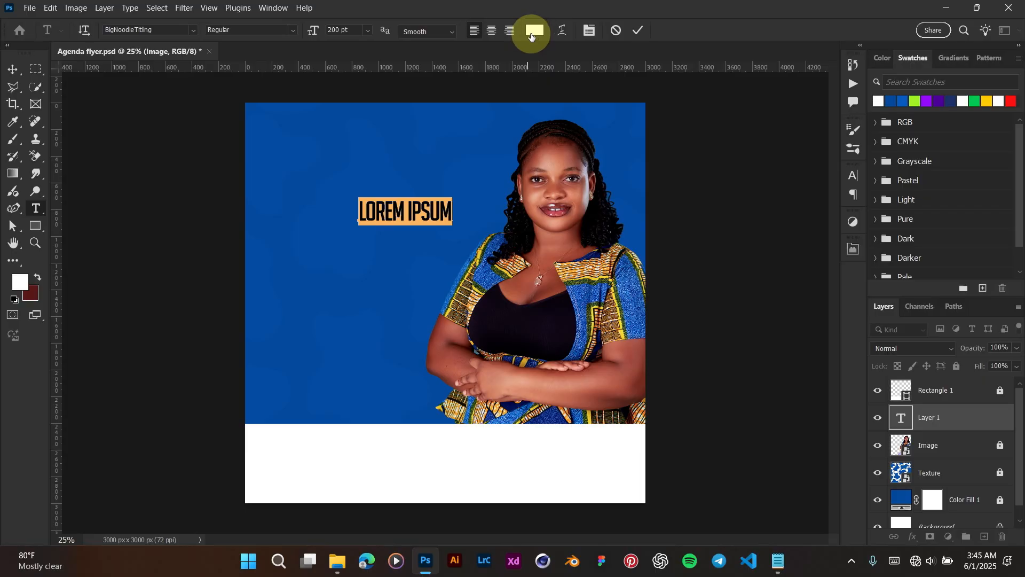
click(778, 560)
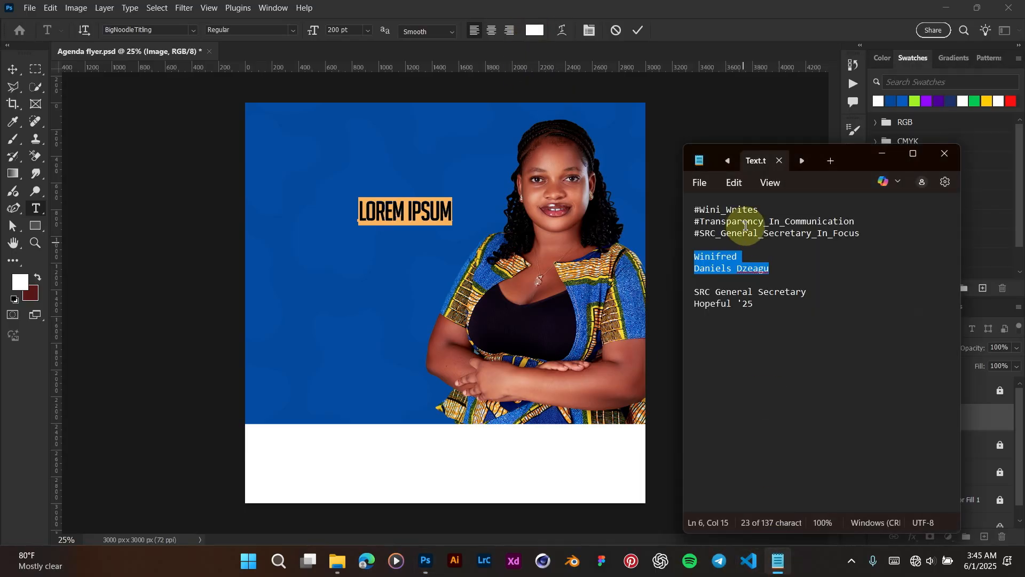
click(759, 250)
double_click(740, 257)
key(ctrl+c)
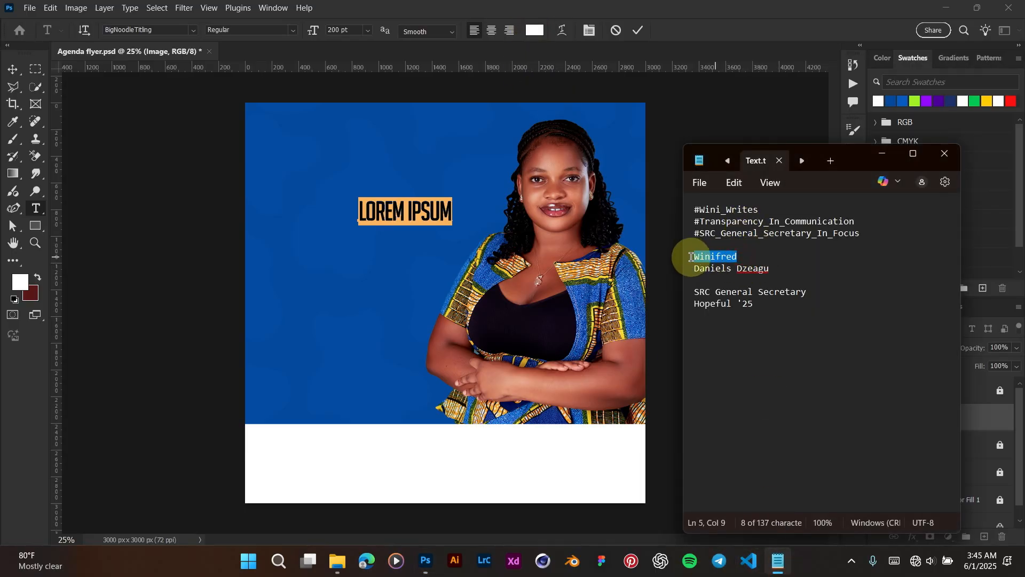
click(668, 58)
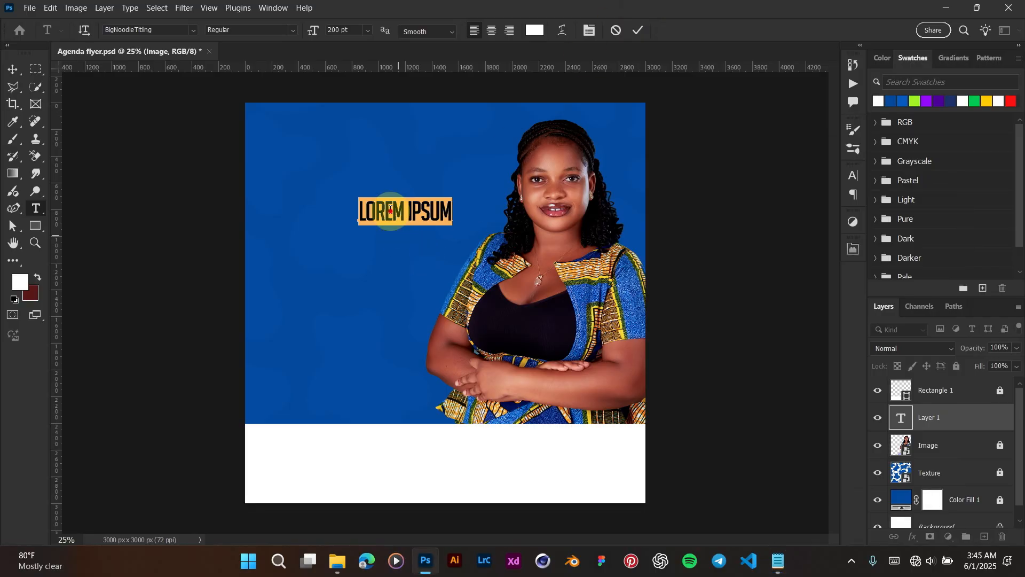
Step: Replace the placeholder text with the pasted first name and commit it
click(390, 209)
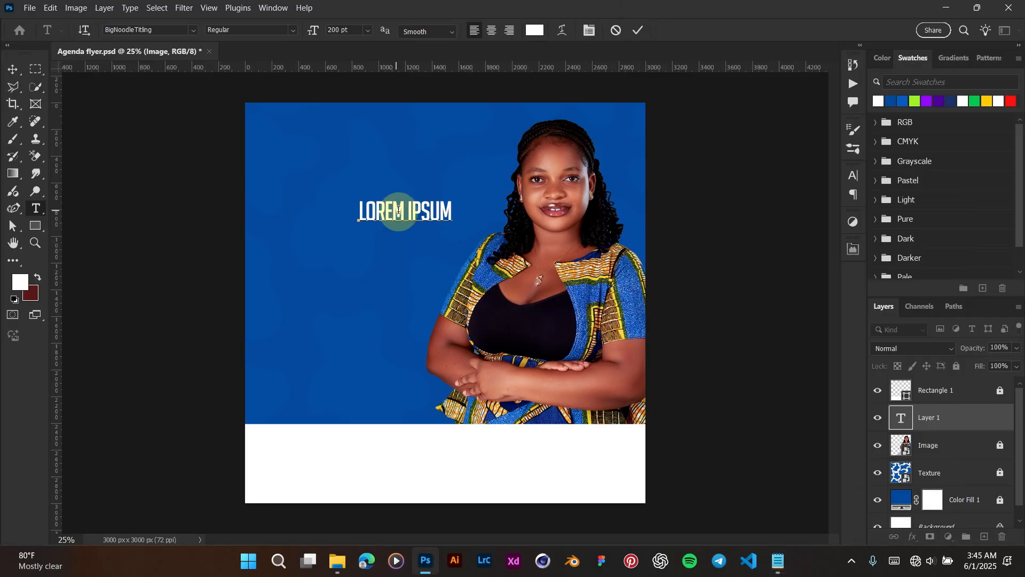
key(ctrl+v)
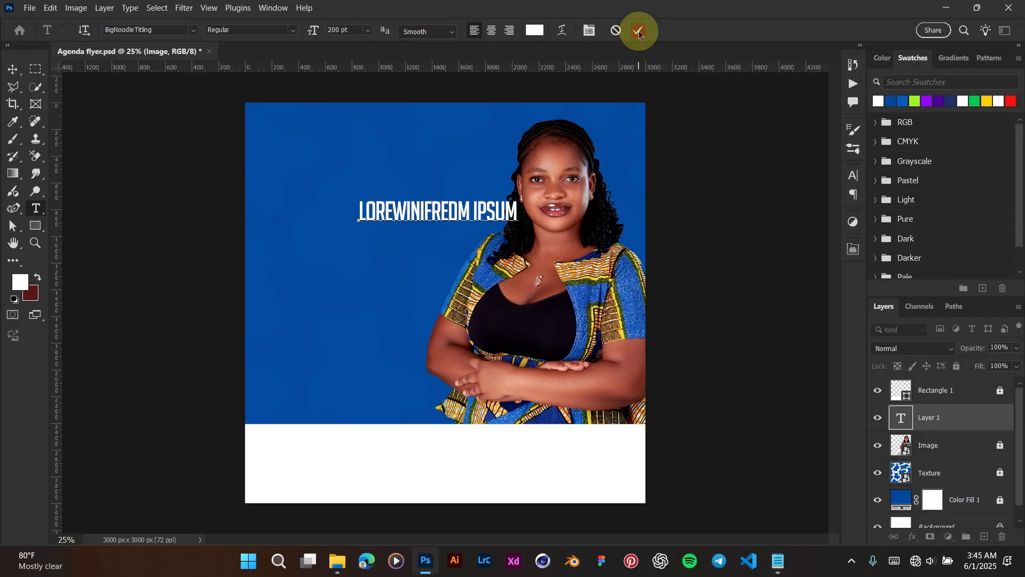
click(466, 202)
drag(453, 214, 430, 213)
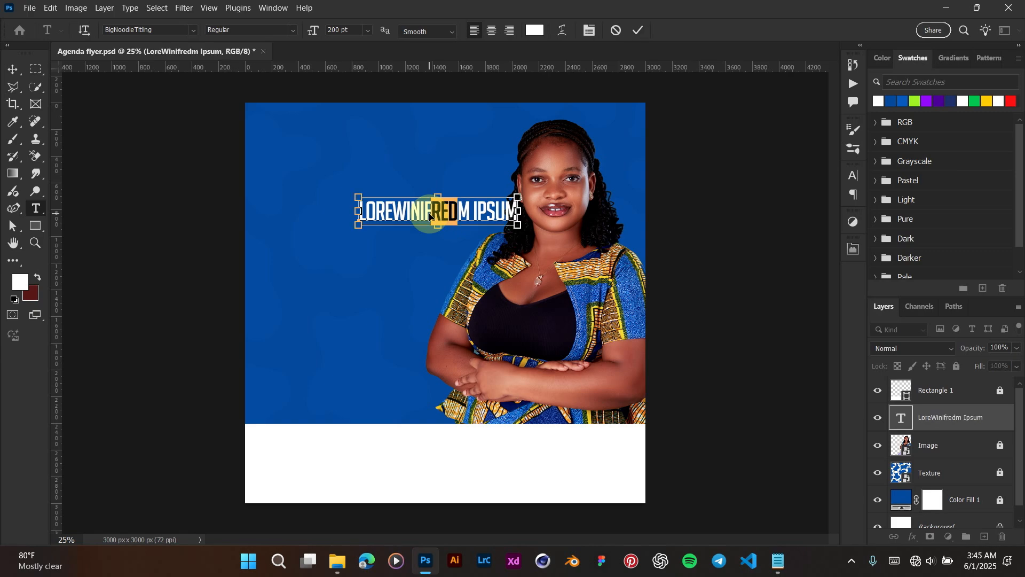
key(ctrl+a)
click(429, 216)
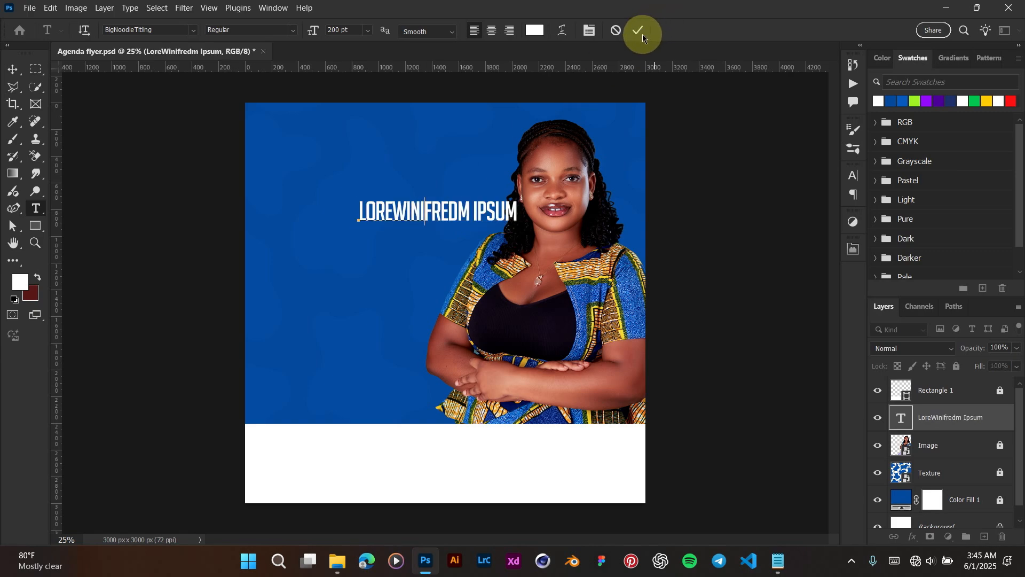
key(ctrl+a)
key(ctrl+v)
click(640, 33)
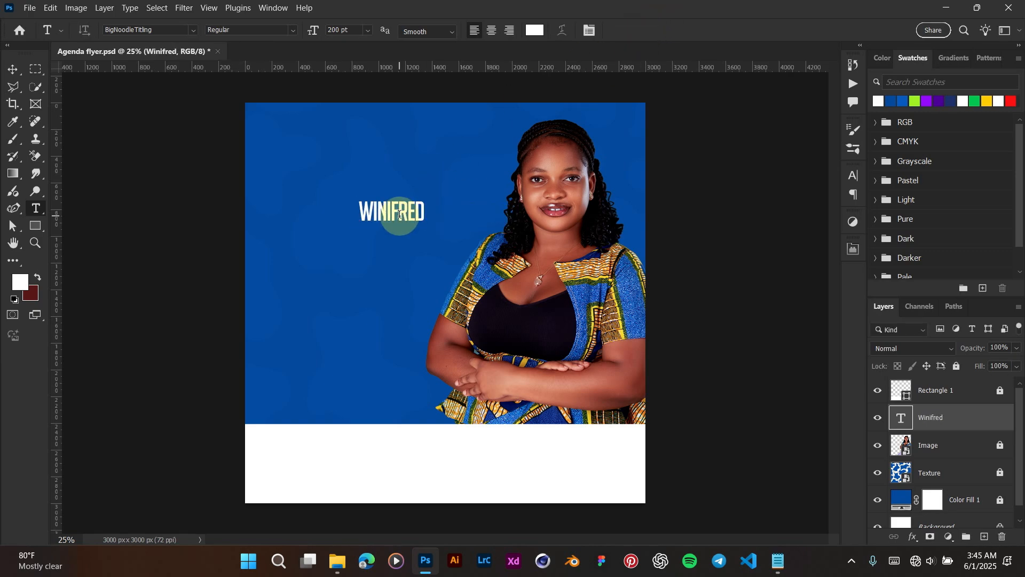
Step: Enlarge the first-name text and Alt-drag a duplicate just below it
key(v)
key(ctrl+t)
drag(426, 227, 532, 319)
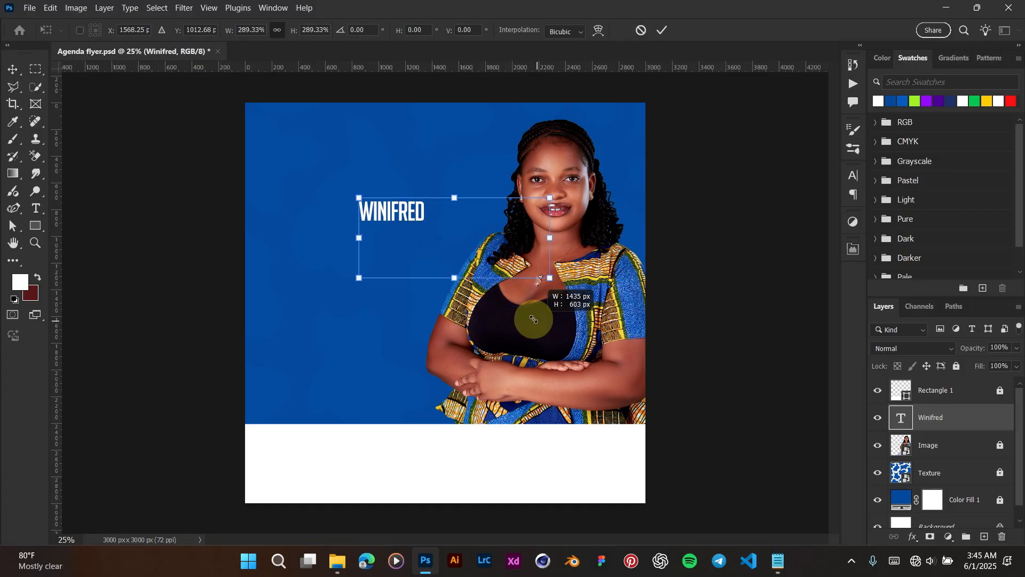
key(Return)
drag(398, 226, 380, 287)
Step: Replace the duplicate's text with the surname line copied from Notepad
click(778, 561)
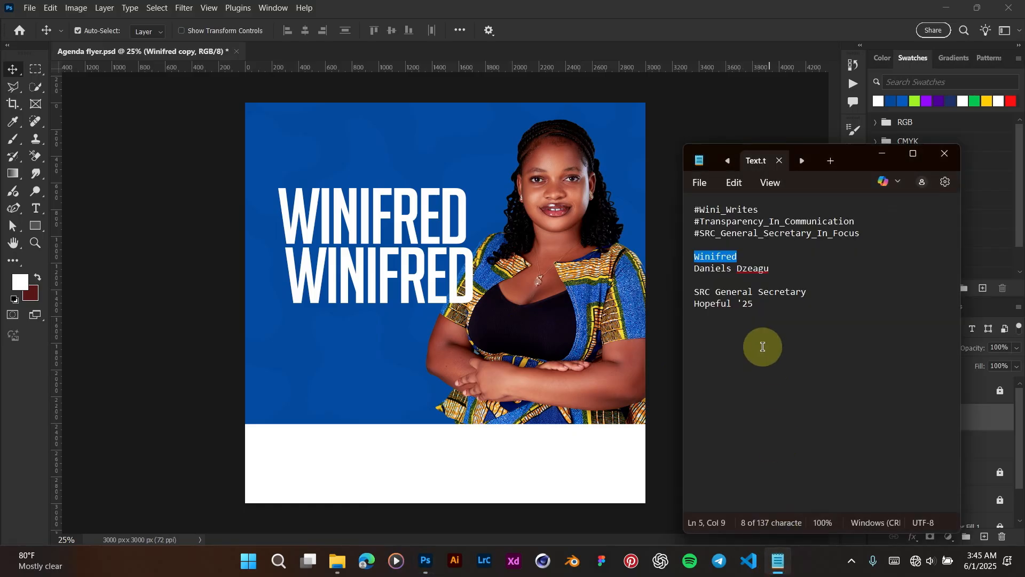
drag(776, 270, 703, 269)
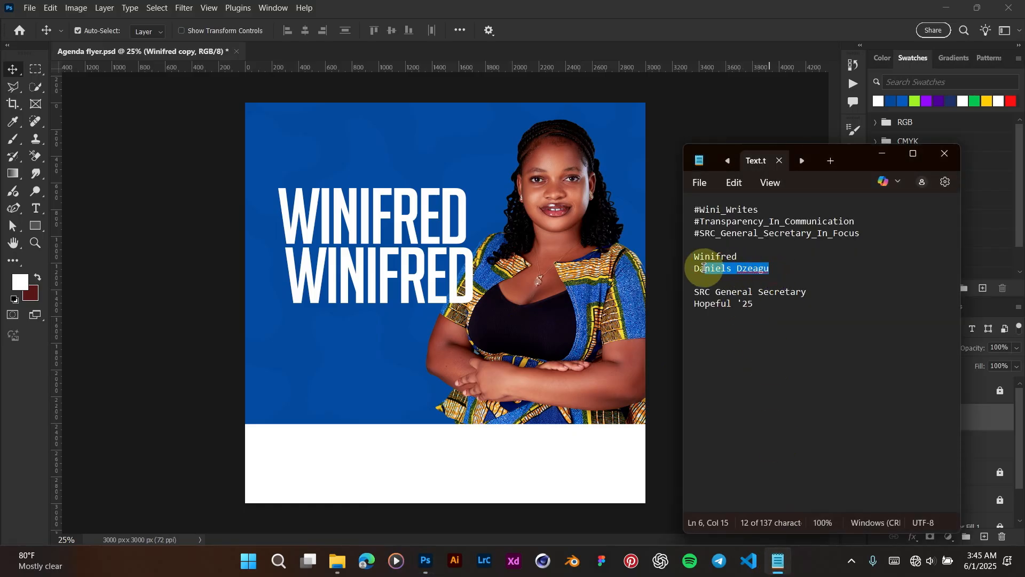
click(407, 289)
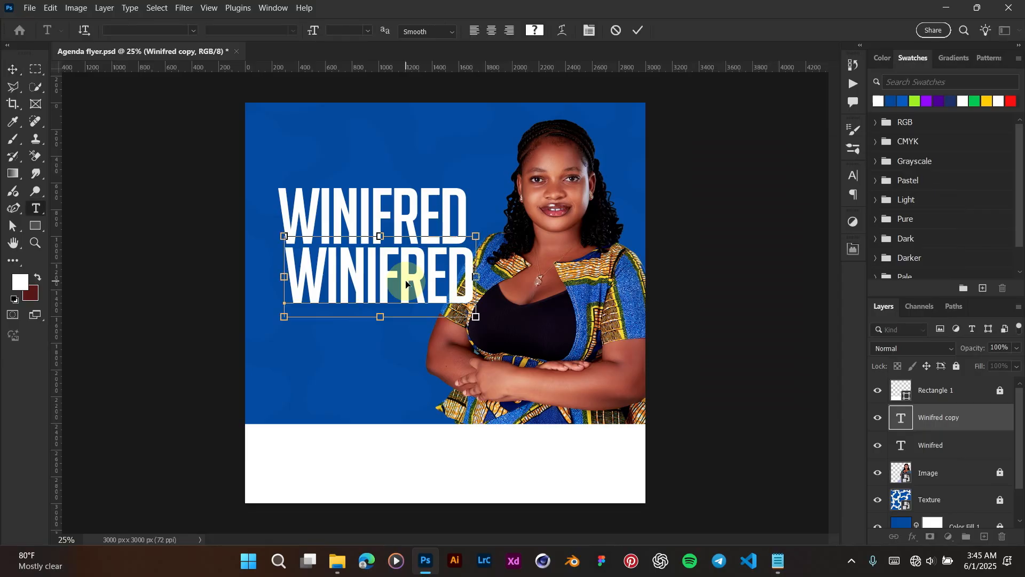
double_click(406, 281)
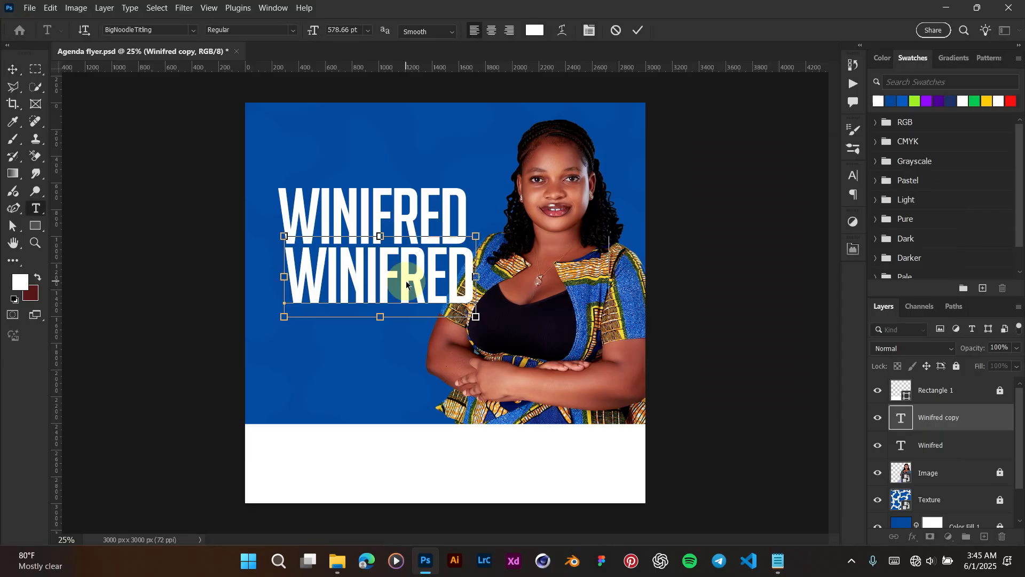
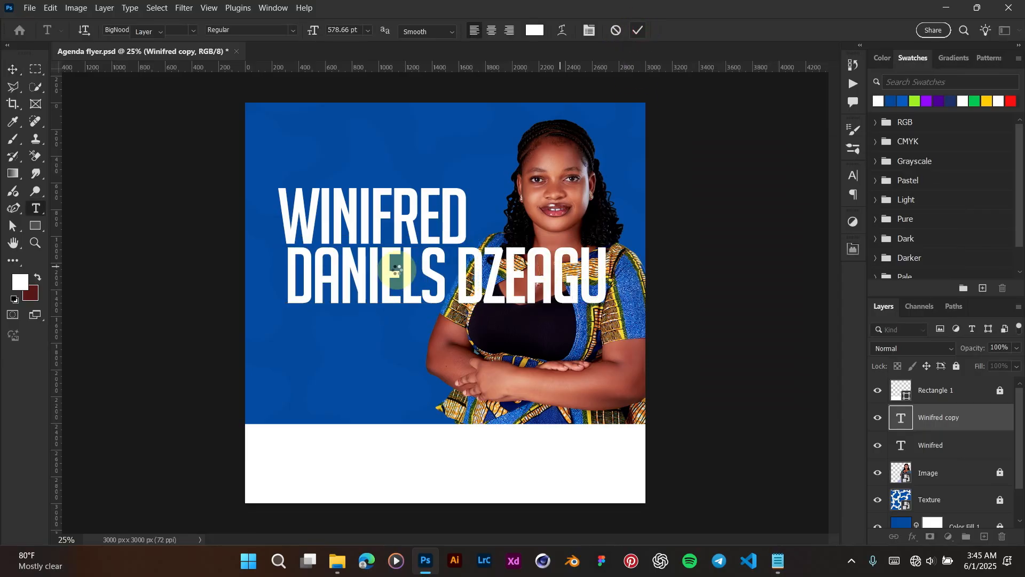
key(ctrl+Return)
Step: Shrink the surname line and move it up beneath the first name
key(v)
key(ctrl+t)
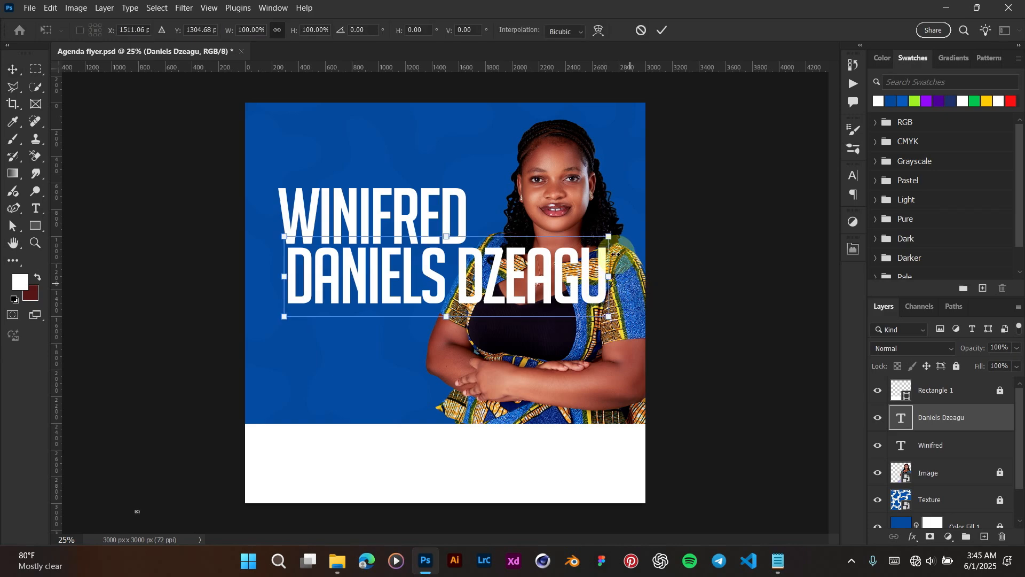
drag(608, 237, 454, 245)
key(Return)
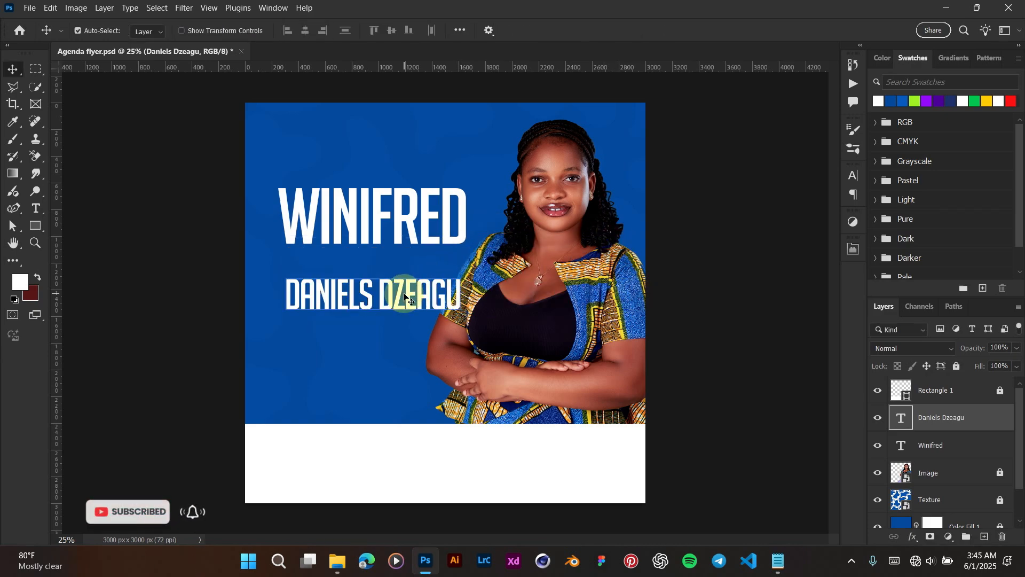
drag(403, 293, 365, 268)
Step: Widen the surname line slightly and nudge it down just under the first name
scroll(402, 265, up, 3)
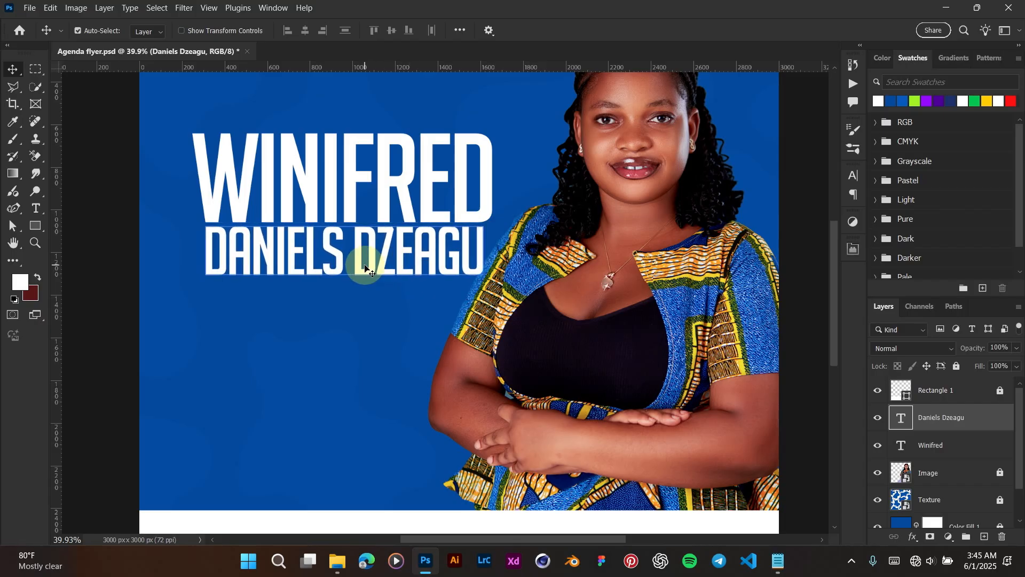
scroll(365, 266, right, 1)
scroll(365, 266, up, 1)
key(ctrl+t)
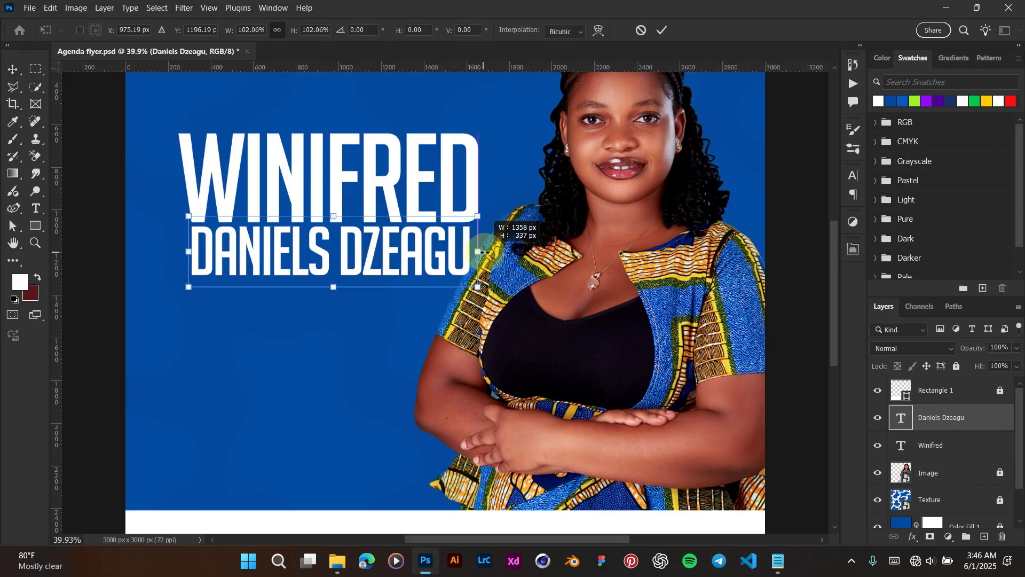
drag(483, 252, 439, 263)
key(Return)
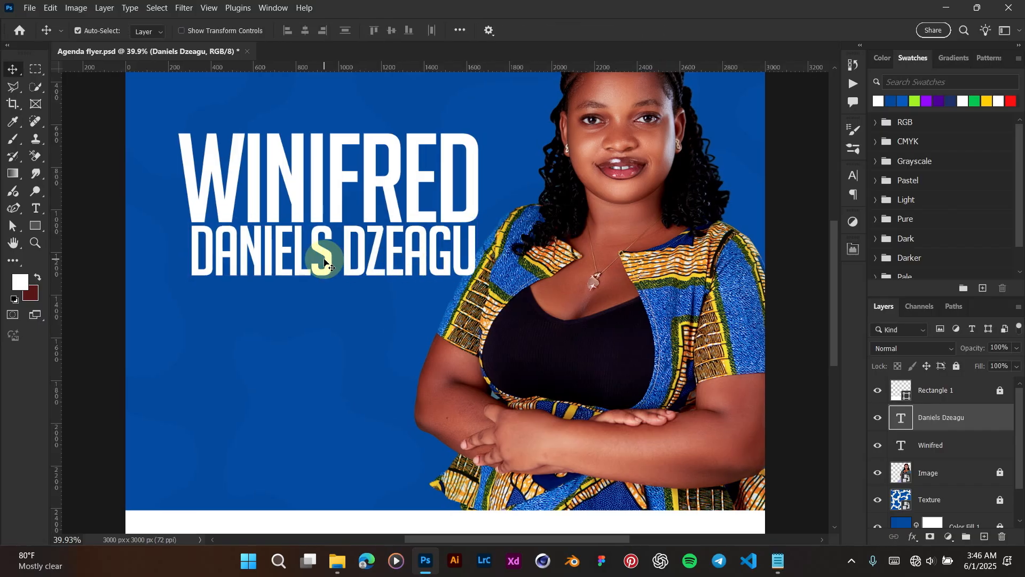
key(Down)
key(Down)
key(Down)
key(Down)
key(Down)
key(Down)
key(Down)
key(Down)
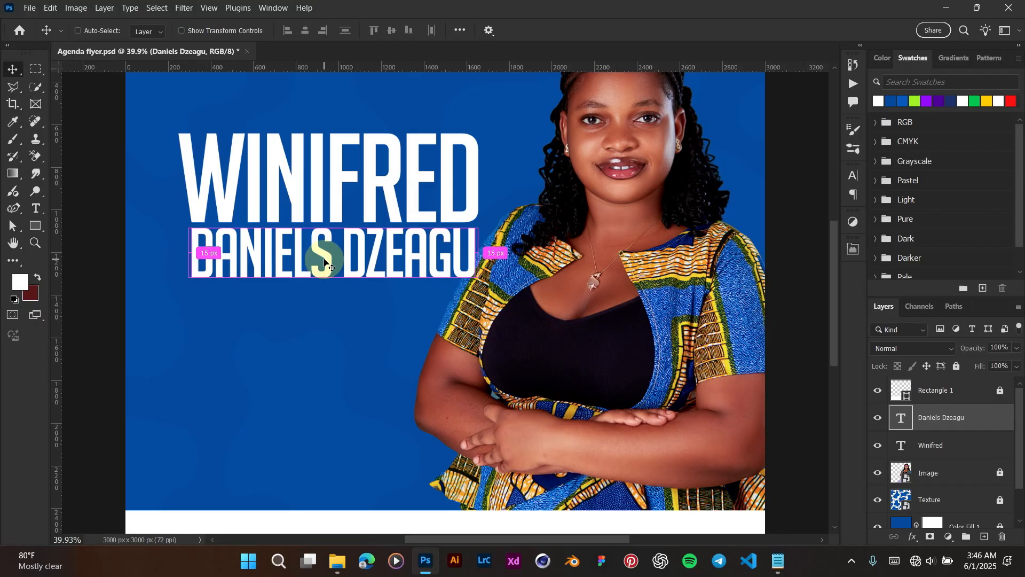
key(ctrl+0)
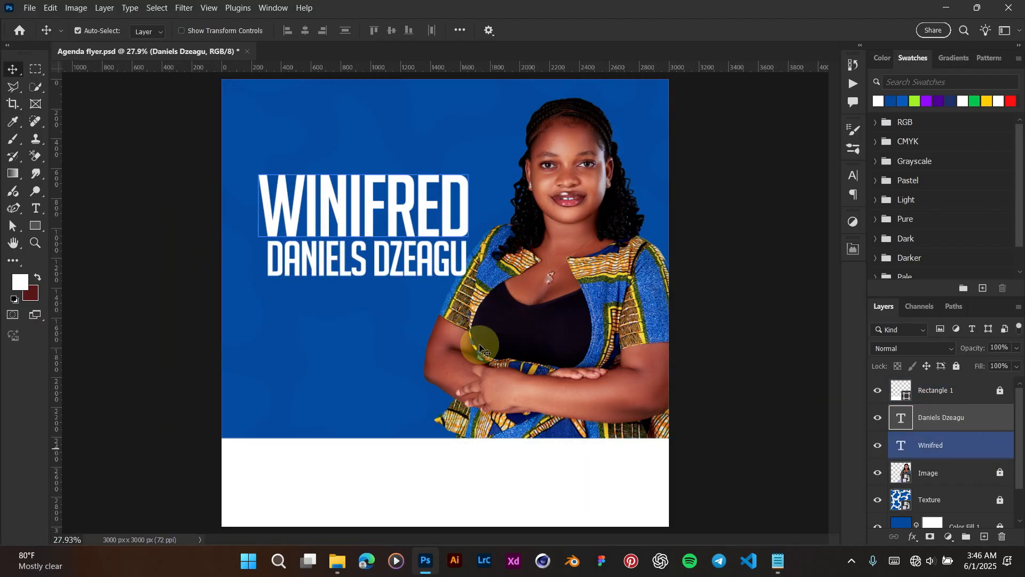
Step: Scale both name lines together to about 92.6% and reposition them at upper left
drag(238, 156, 380, 290)
key(ctrl+t)
drag(468, 277, 454, 266)
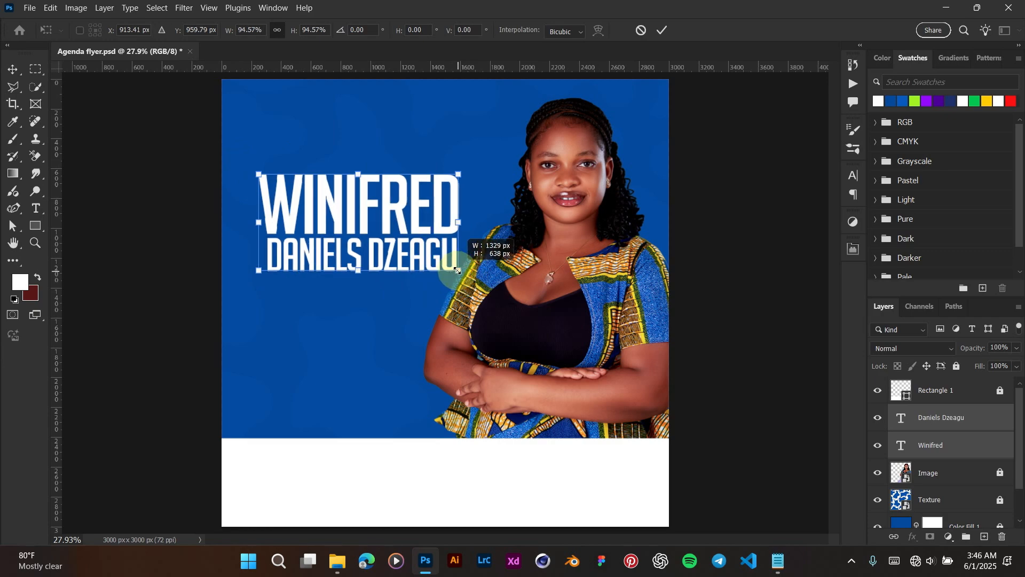
drag(383, 220, 384, 219)
key(Return)
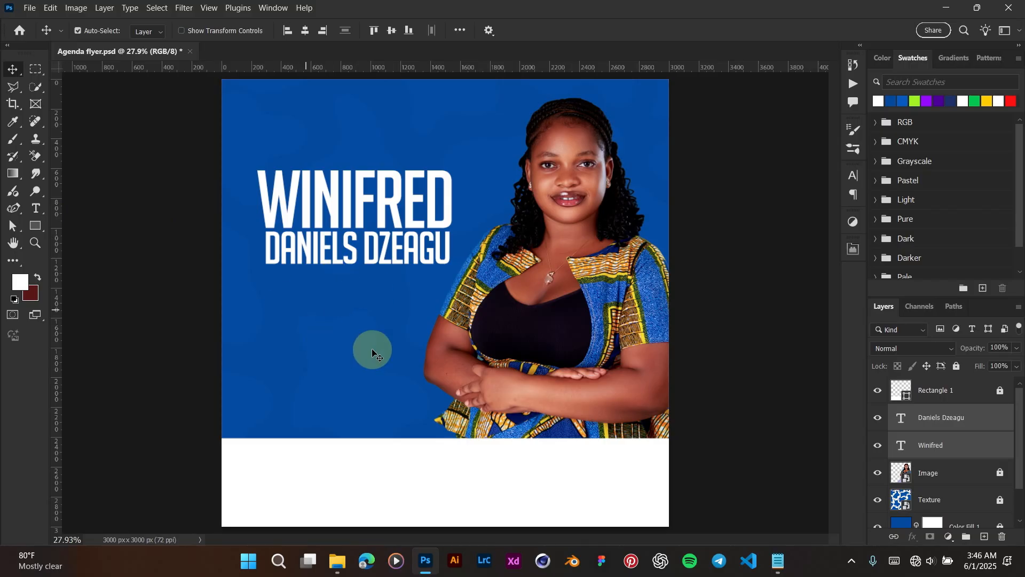
Step: Draw a blue rectangle below the name on the left and round its corners
click(38, 232)
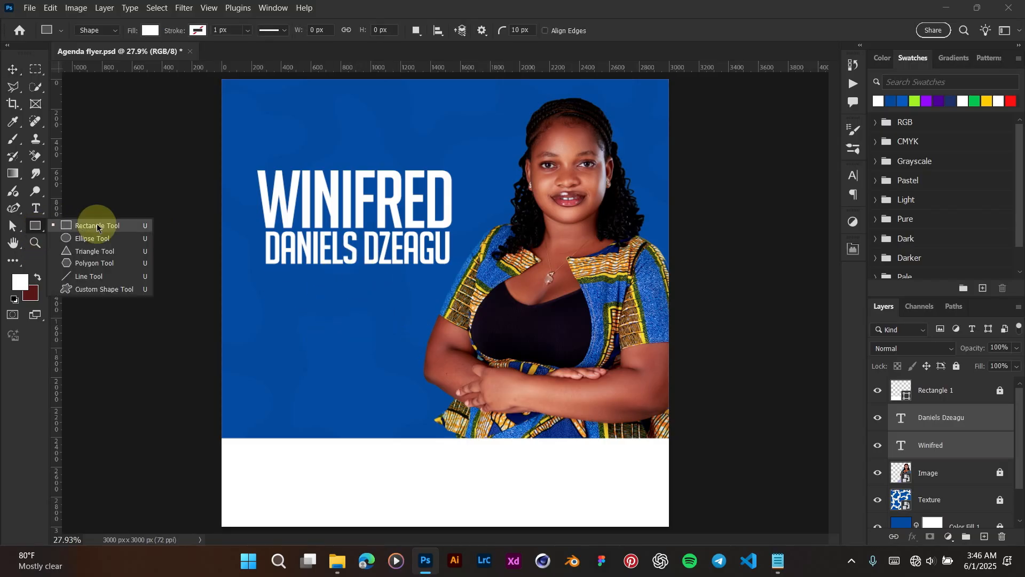
click(85, 231)
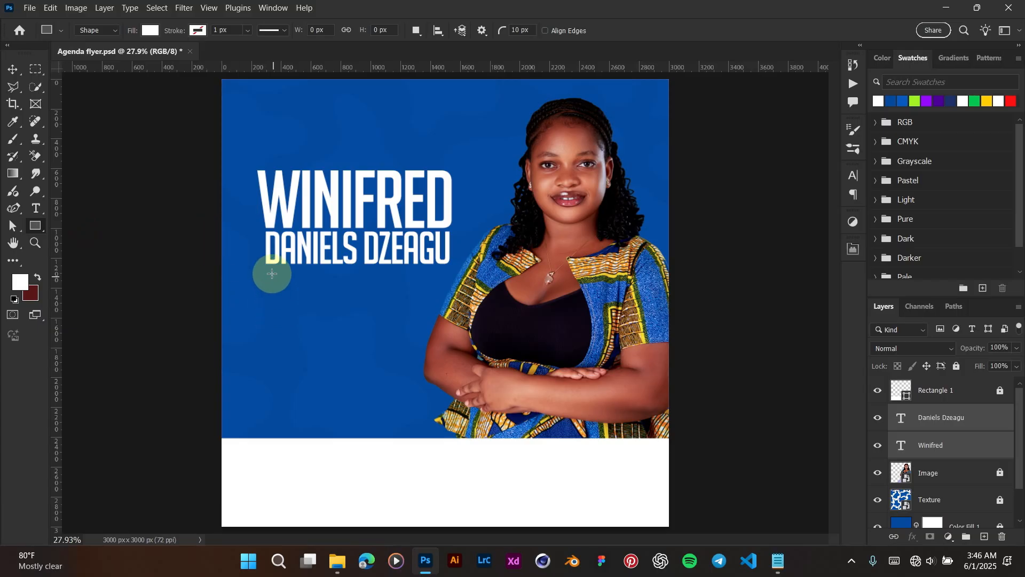
drag(270, 270, 474, 377)
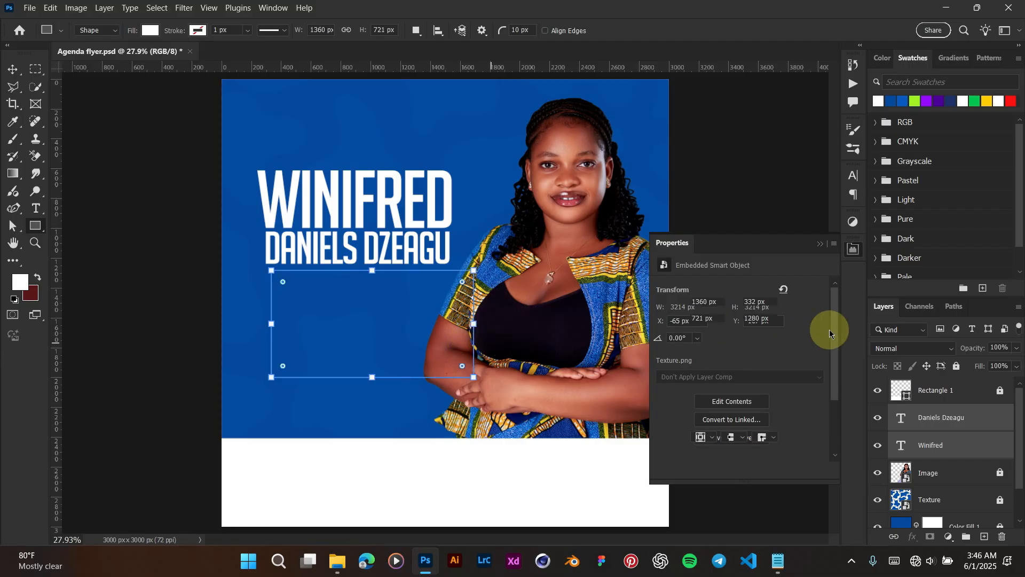
click(820, 243)
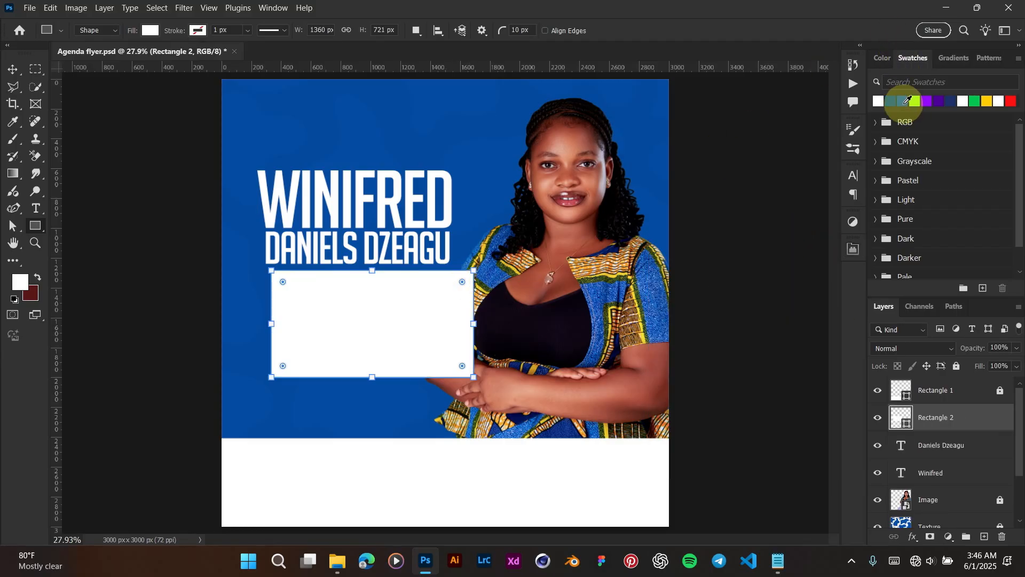
click(902, 103)
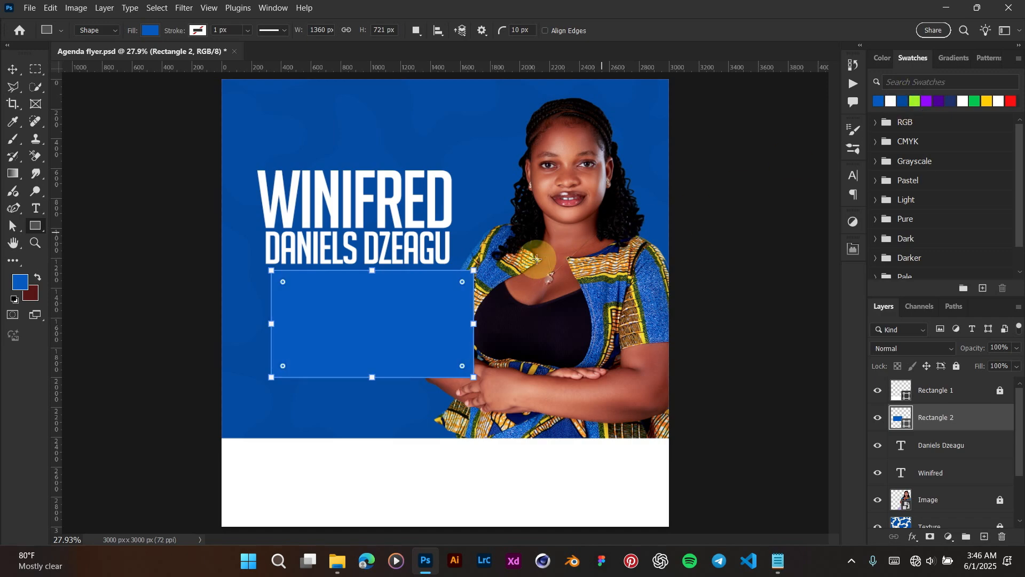
drag(463, 282, 438, 282)
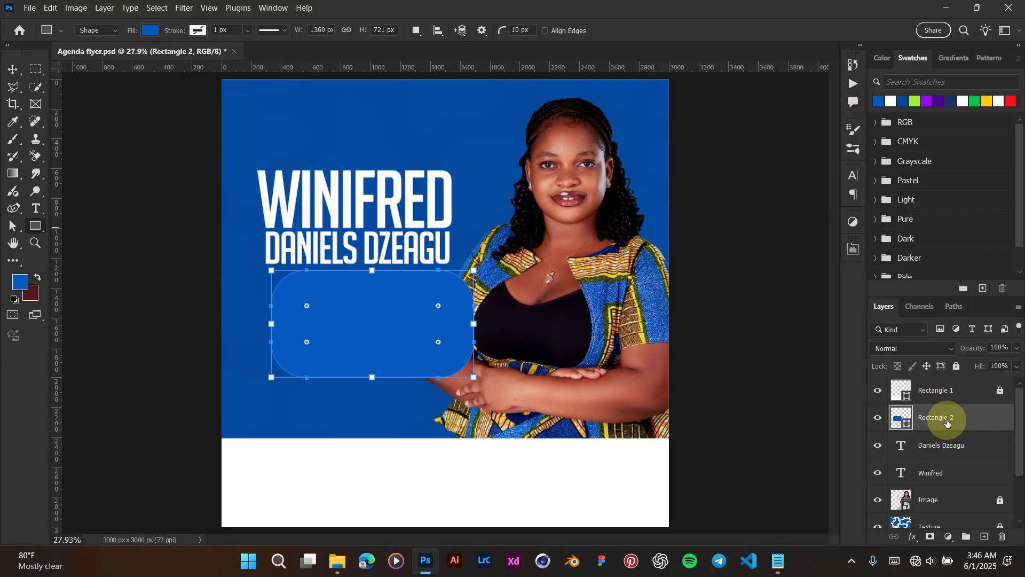
Step: Set the rectangle's corner radii in Properties and move the box under the name
click(854, 251)
scroll(712, 432, down, 1)
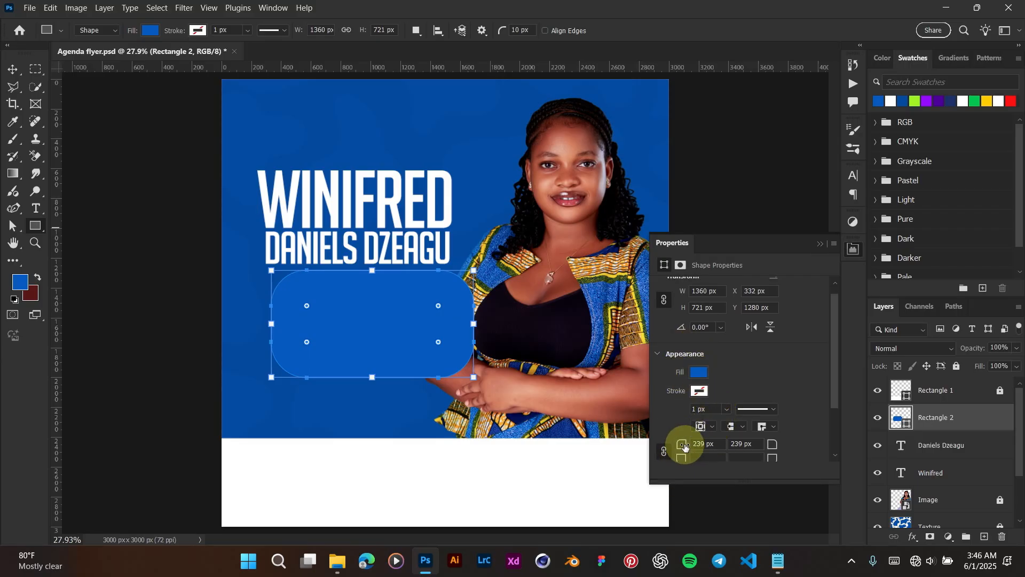
scroll(752, 448, down, 1)
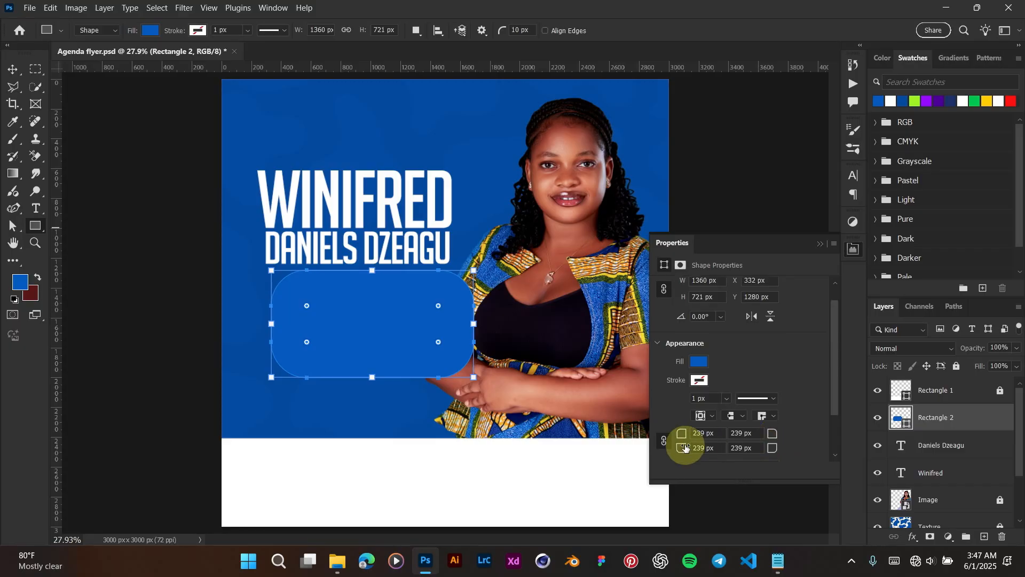
click(704, 432)
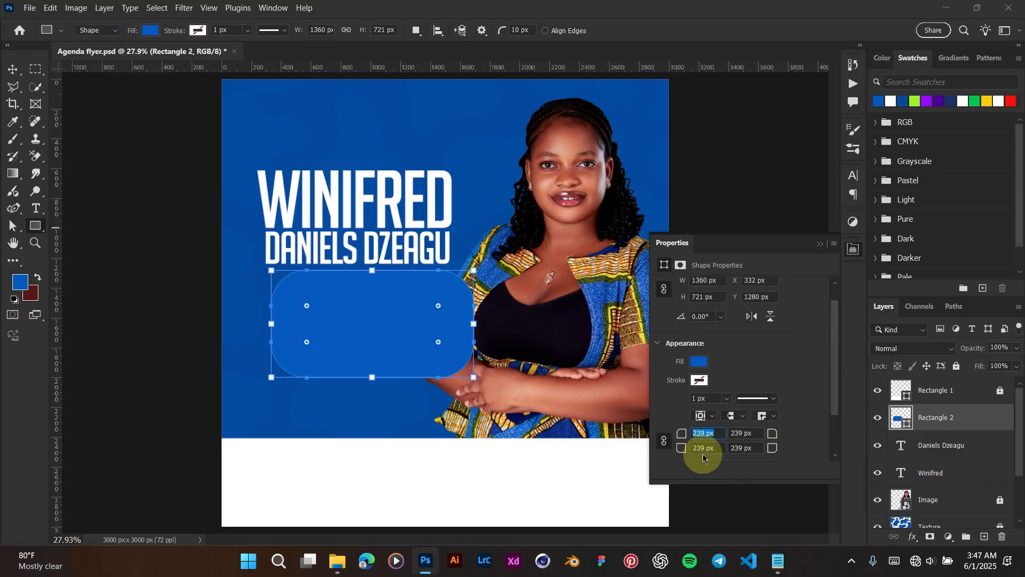
key(Tab)
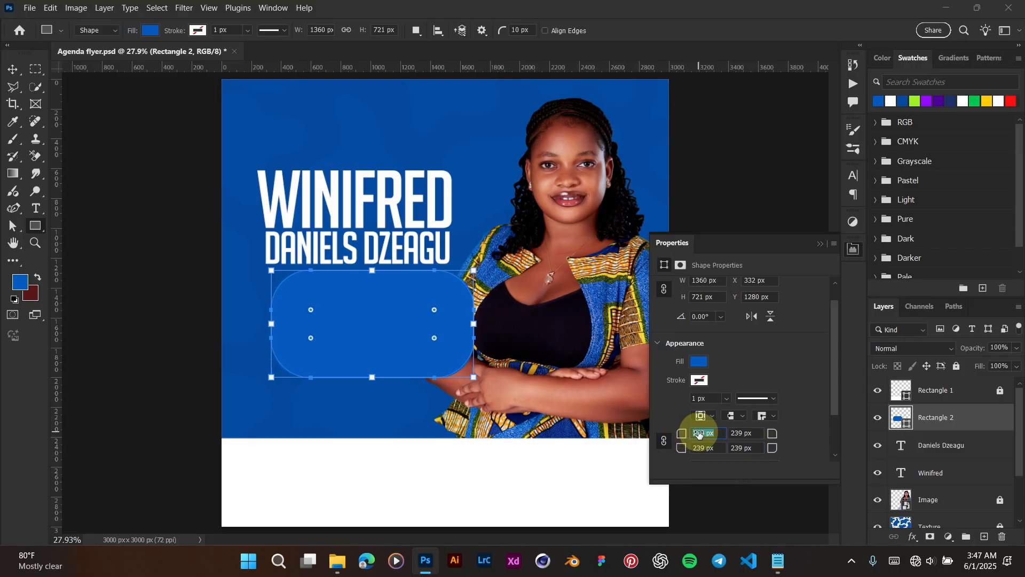
click(819, 244)
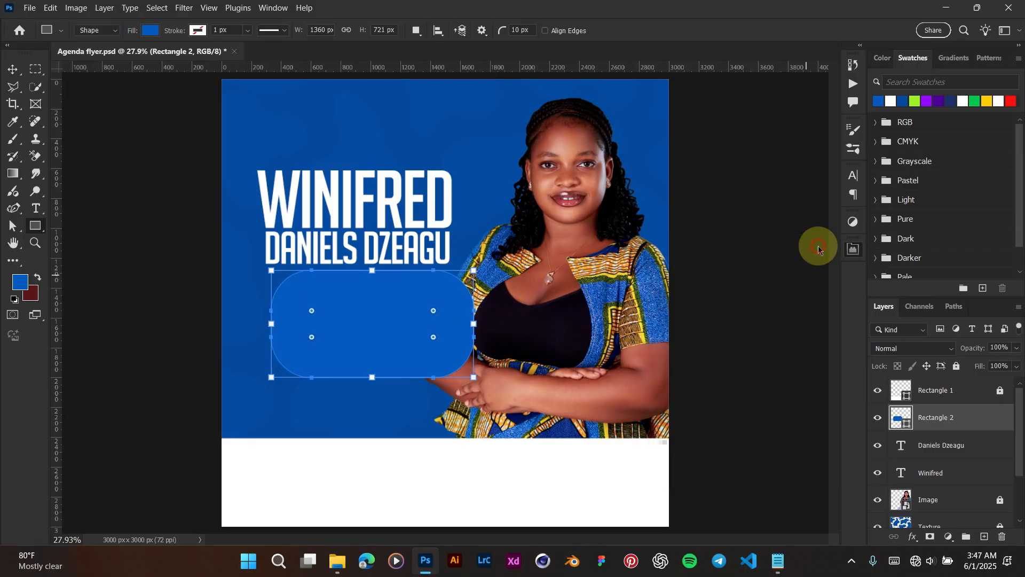
key(v)
mouse_move(369, 345)
mouse_down()
mouse_move(351, 350)
mouse_move(370, 331)
mouse_move(372, 348)
mouse_up()
Step: Reduce the corner radii to 223 px and shift the box slightly left
scroll(366, 337, up, 2)
click(853, 251)
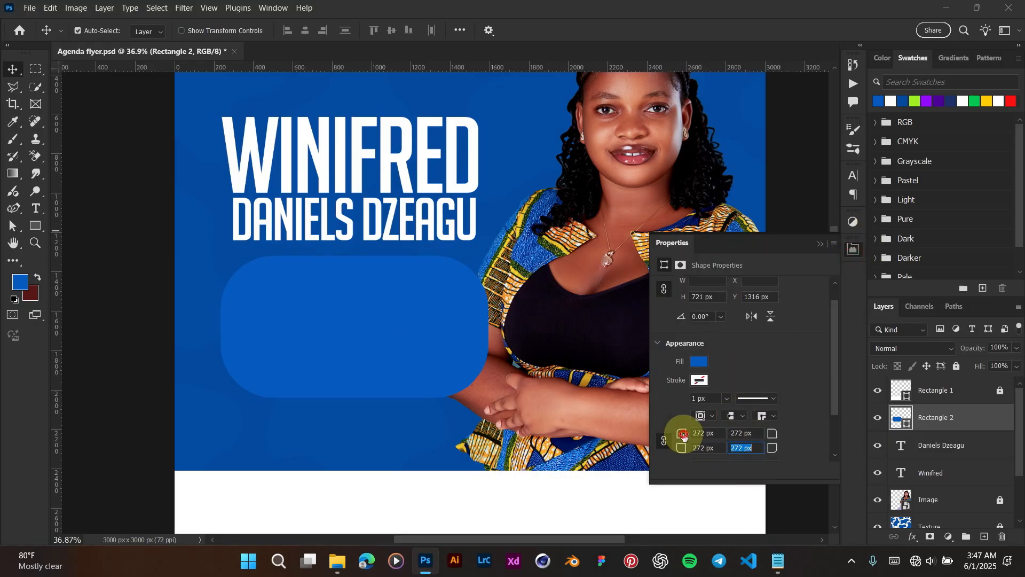
mouse_move(684, 435)
mouse_down()
mouse_move(660, 422)
mouse_move(675, 433)
mouse_up()
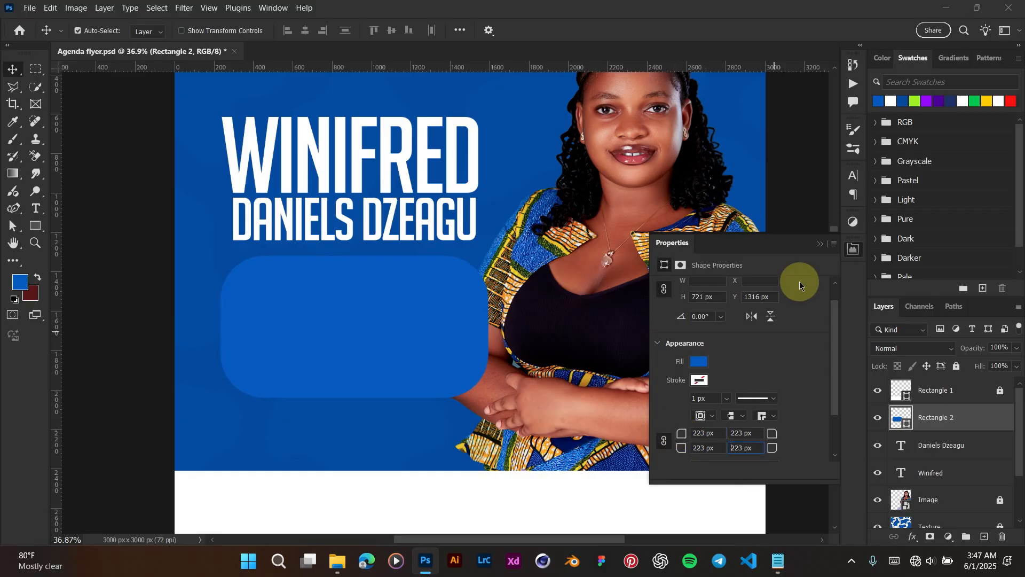
click(821, 246)
drag(344, 352, 348, 351)
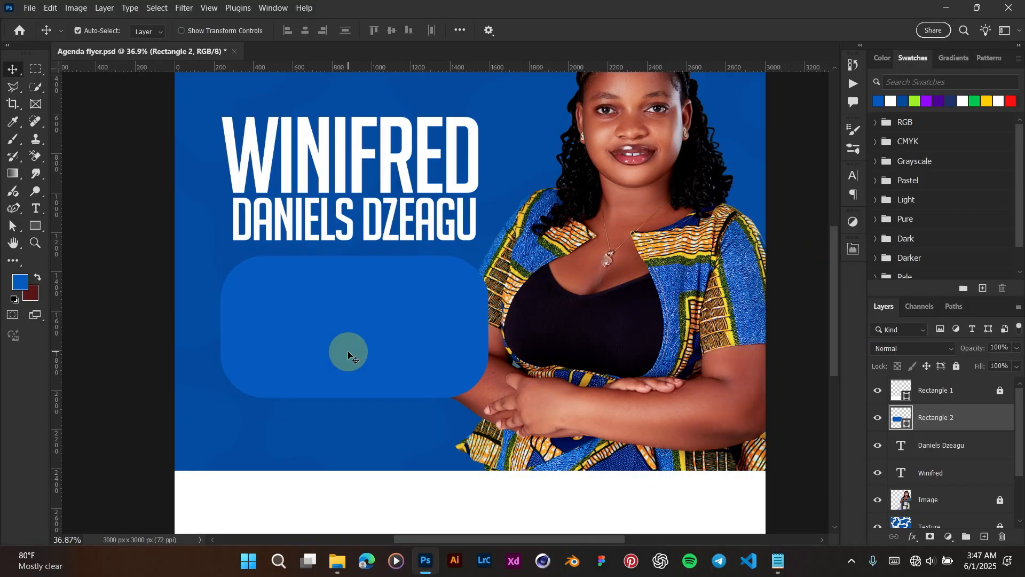
Step: Copy the line 'SRC General Secretary' from the Notepad notes
click(777, 560)
click(747, 303)
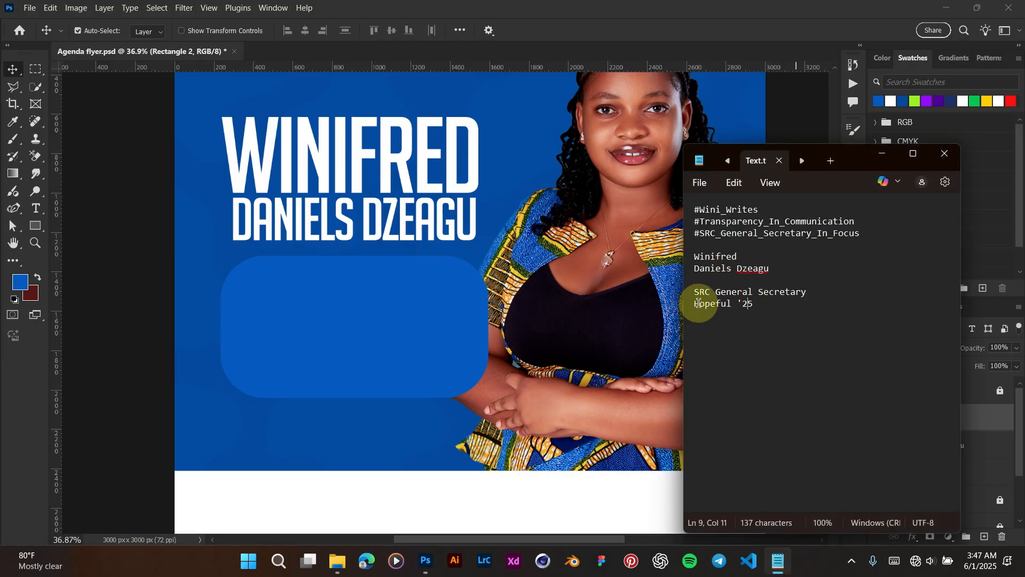
drag(824, 297, 690, 292)
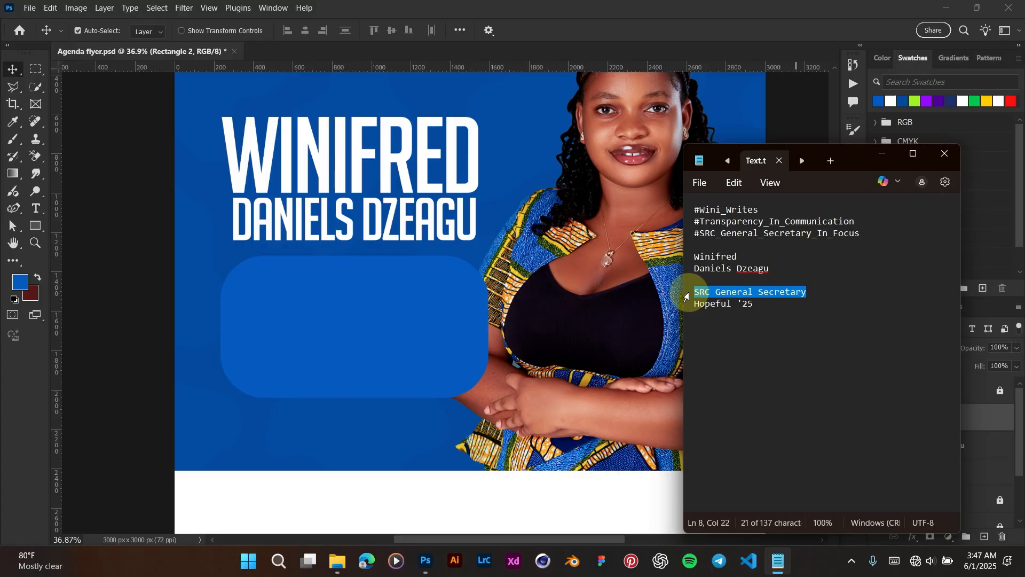
click(617, 4)
scroll(409, 227, down, 3)
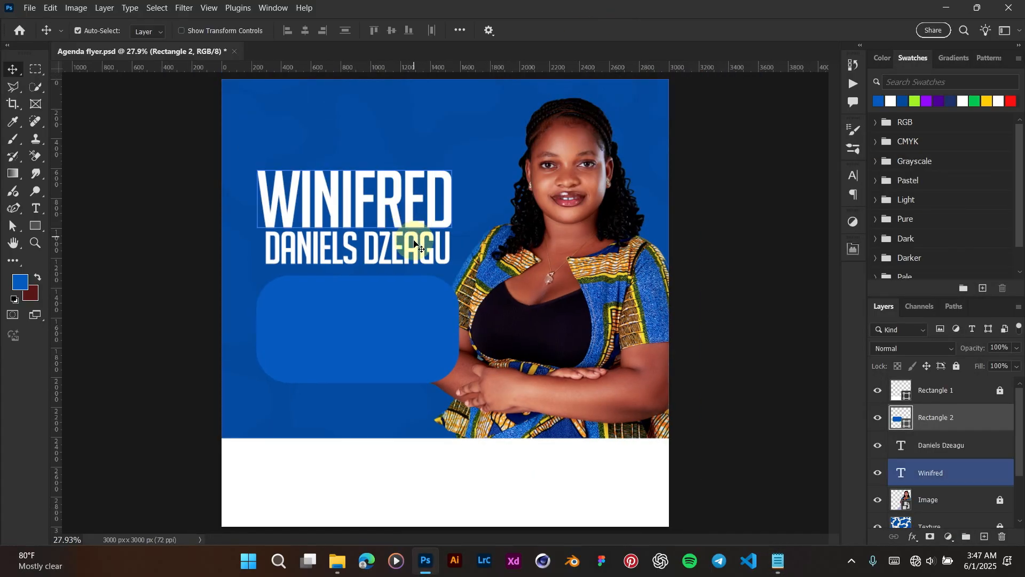
click(414, 242)
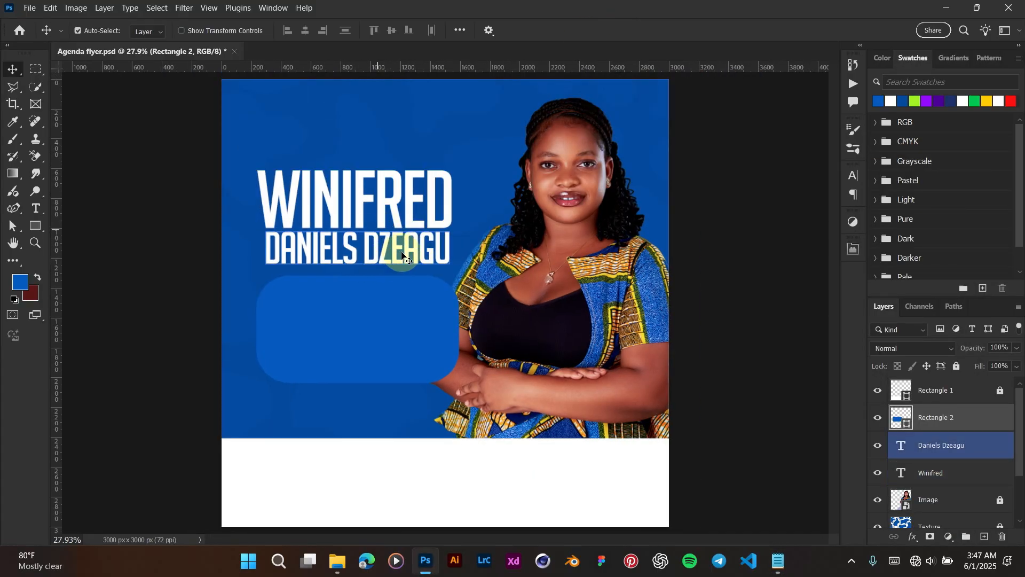
click(382, 259)
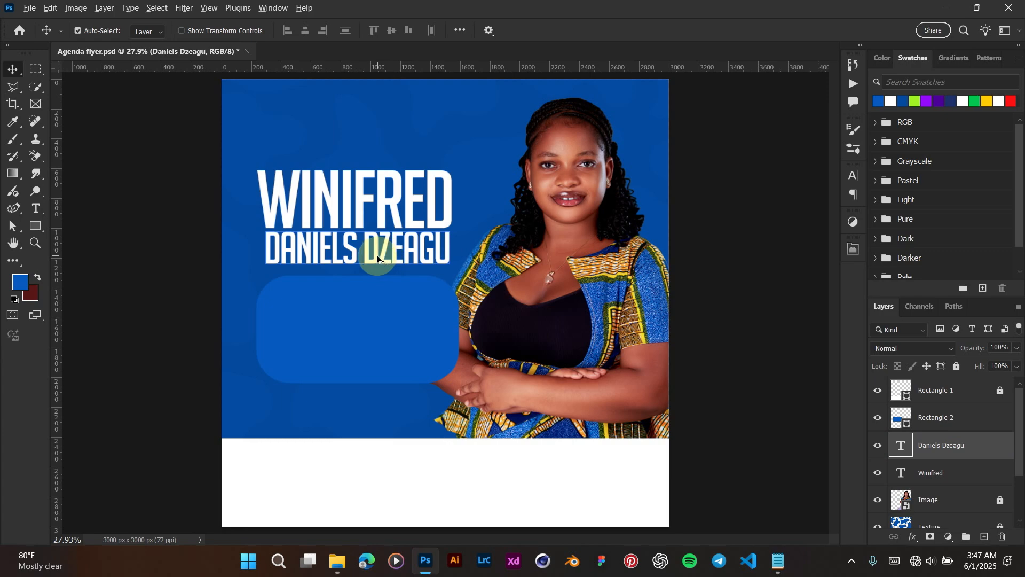
drag(376, 258, 386, 336)
click(393, 327)
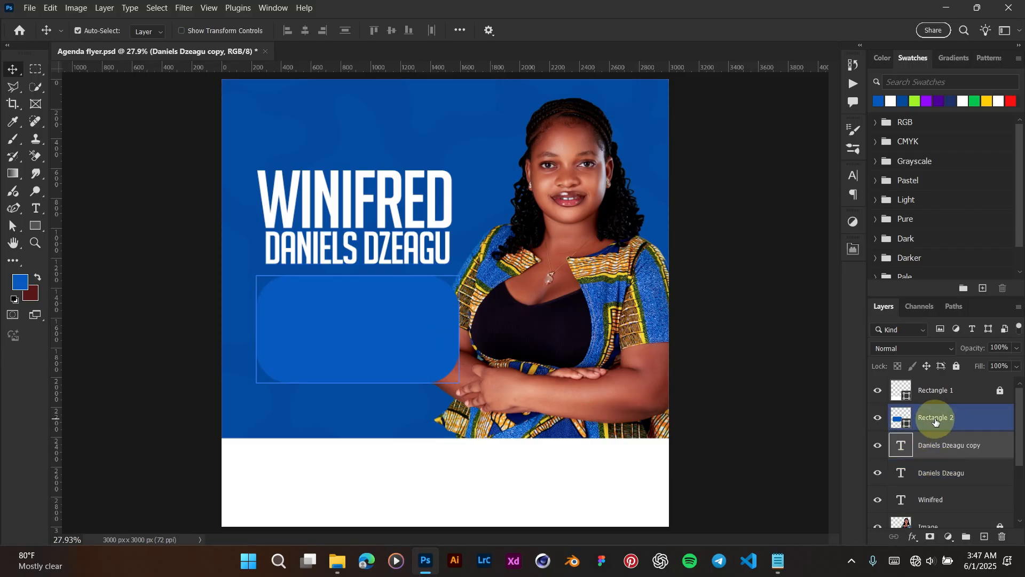
click(942, 453)
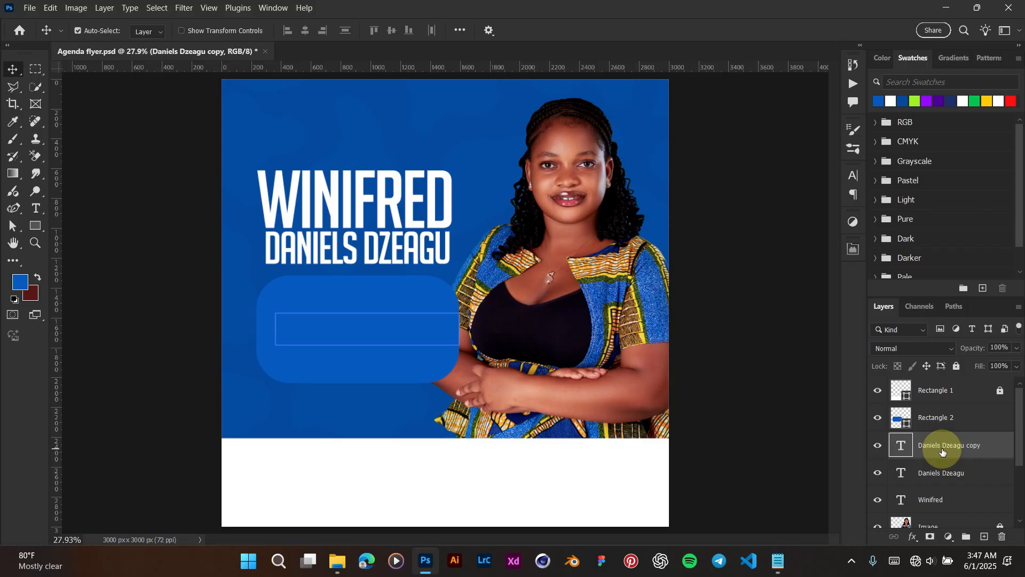
drag(942, 451, 936, 392)
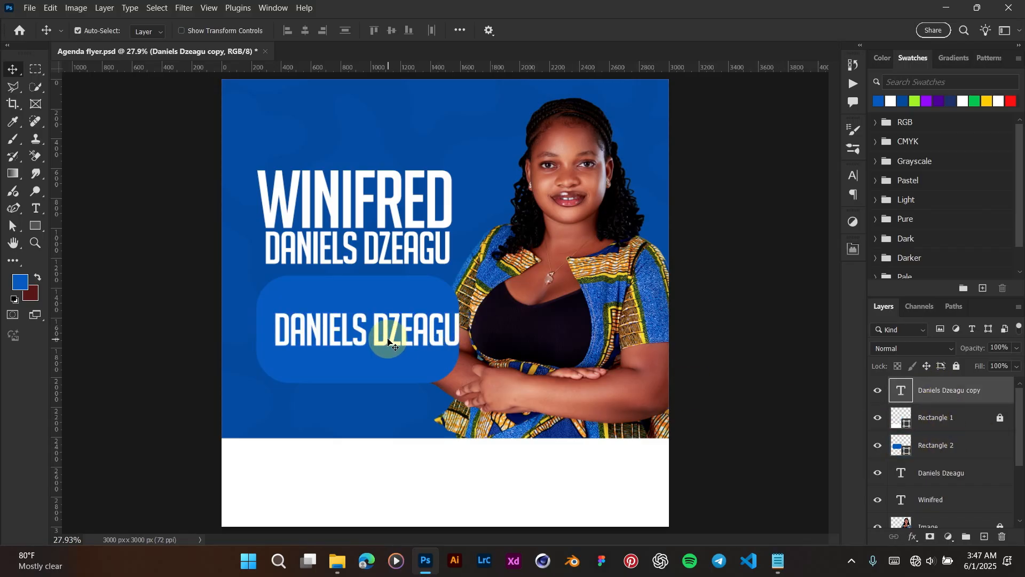
drag(388, 342, 388, 320)
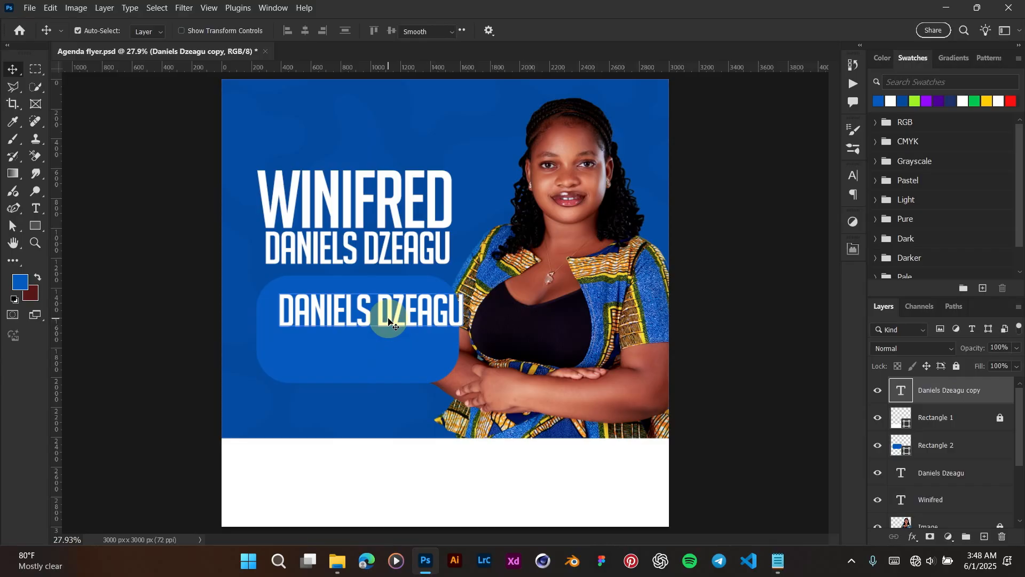
Step: Replace the duplicated text with the pasted SRC GENERAL SECRETARY line
double_click(388, 320)
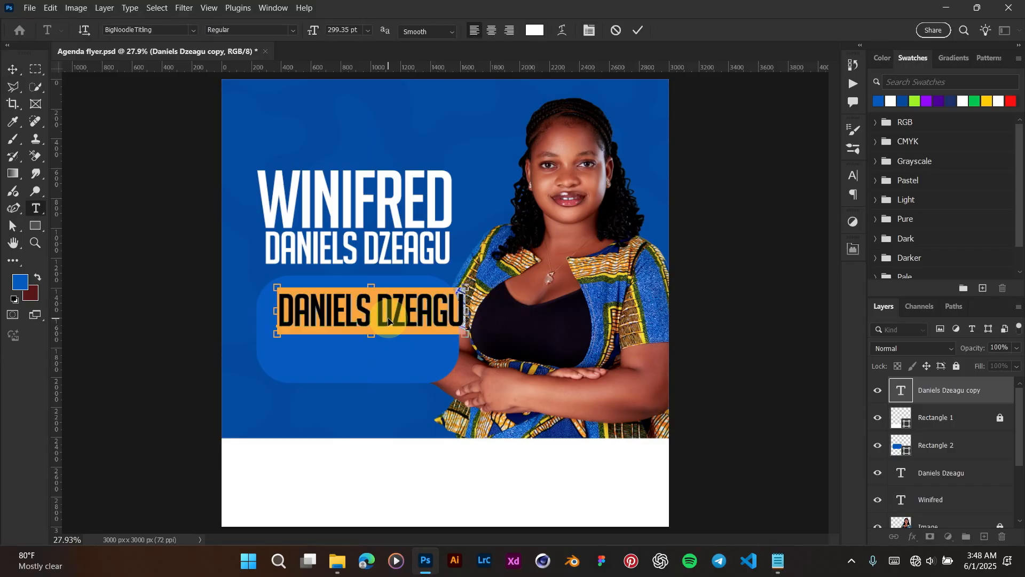
text(SRC GENERAL SECRETARY)
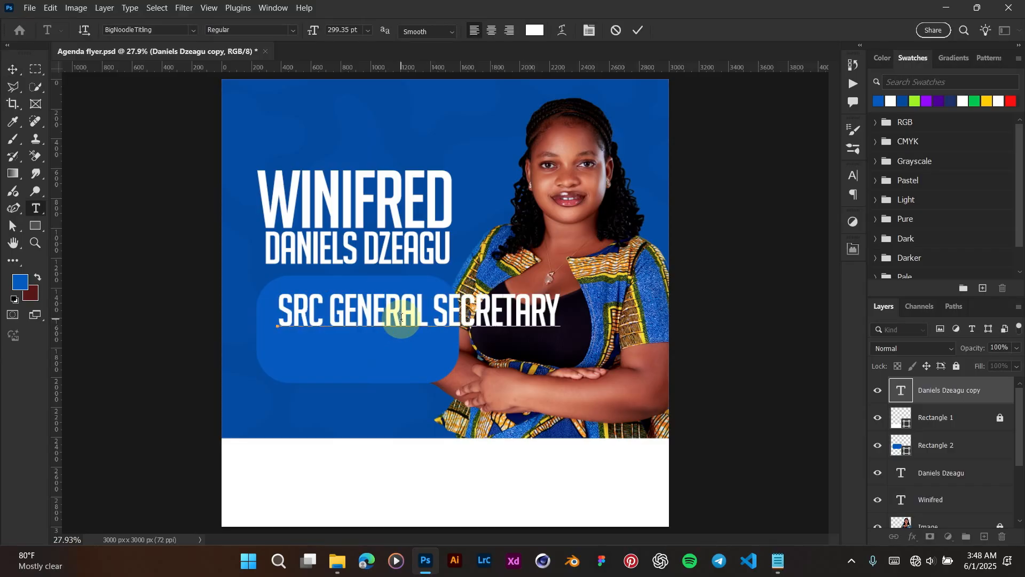
triple_click(402, 317)
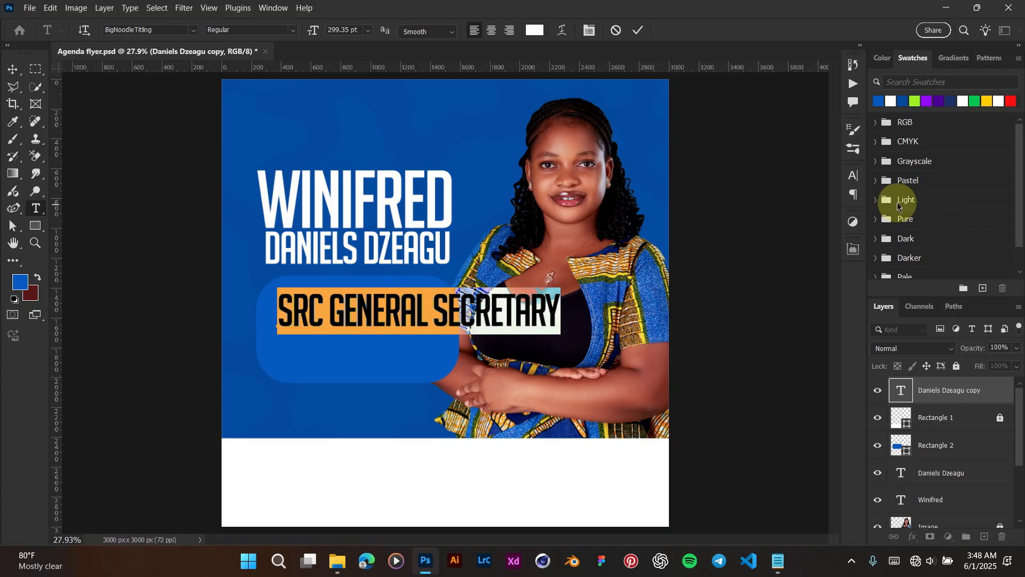
Step: Change the role text font to Branding Bold
click(848, 178)
click(741, 197)
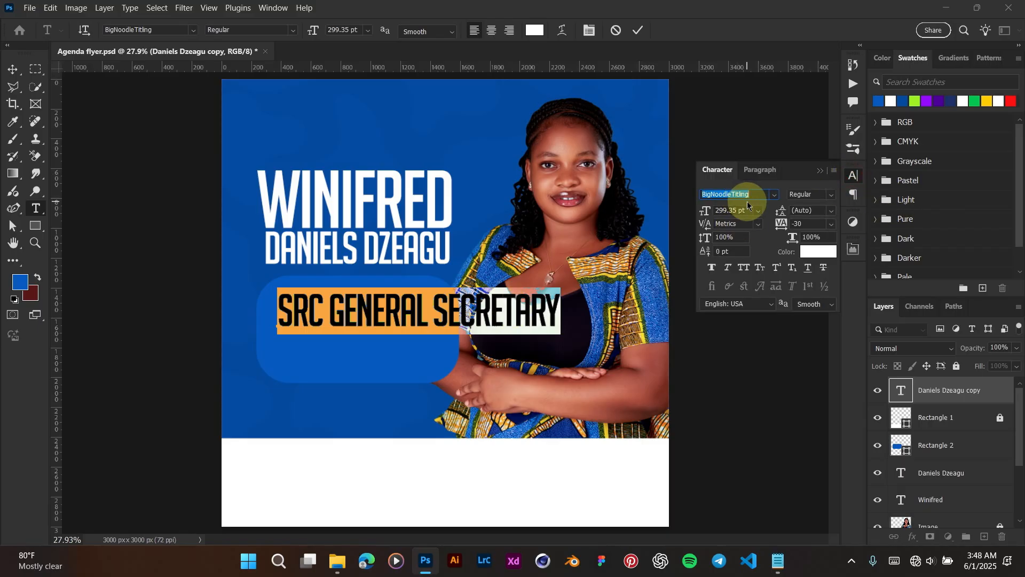
text(brand)
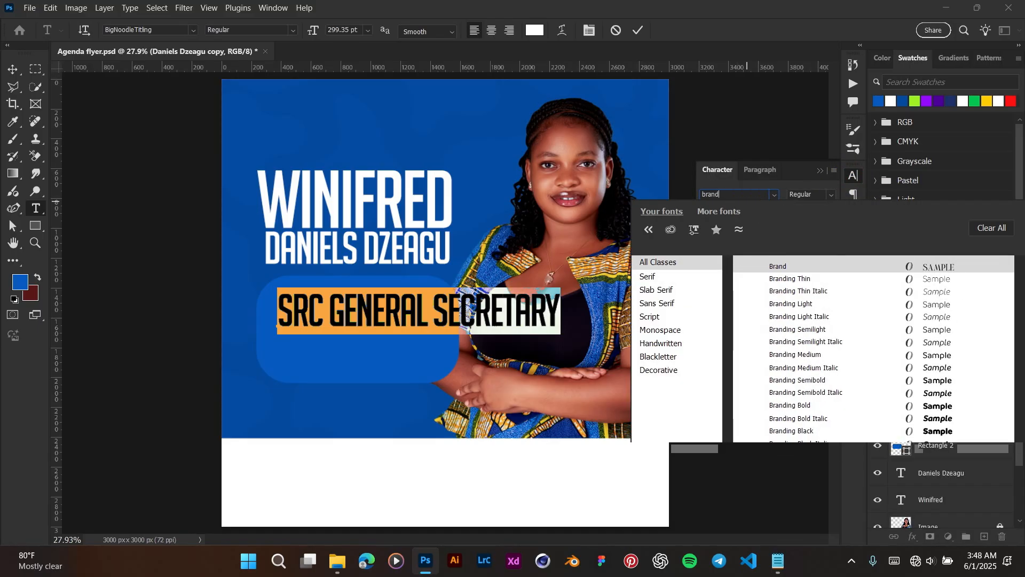
text(ing)
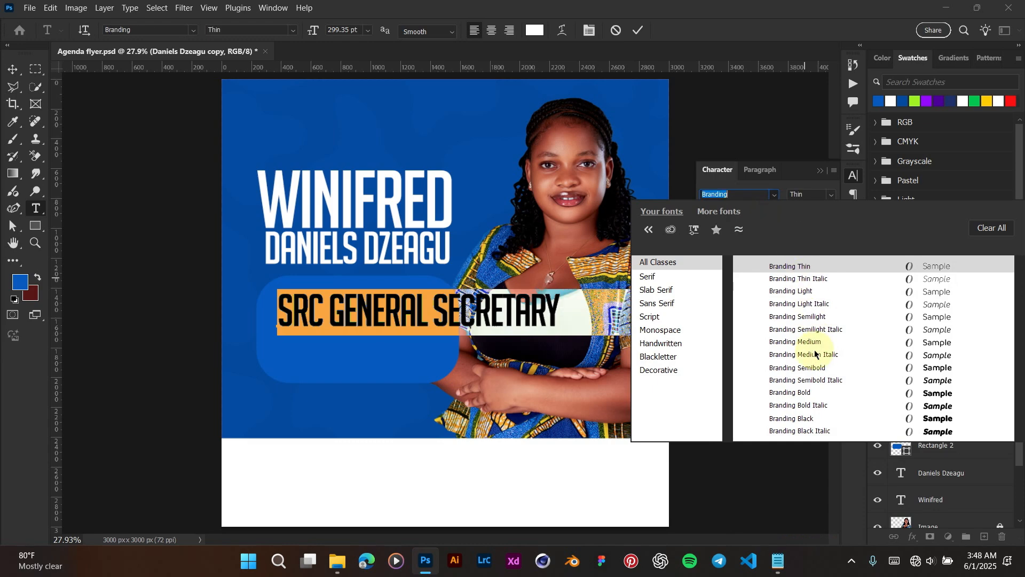
click(815, 392)
click(638, 31)
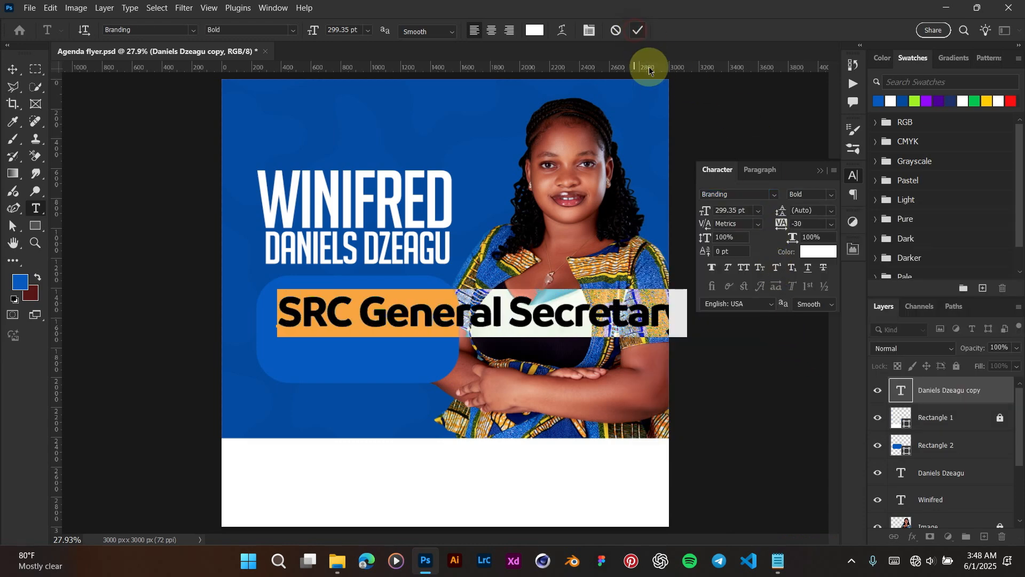
Step: Scale the role text down to fit within the rounded box
key(v)
key(ctrl+t)
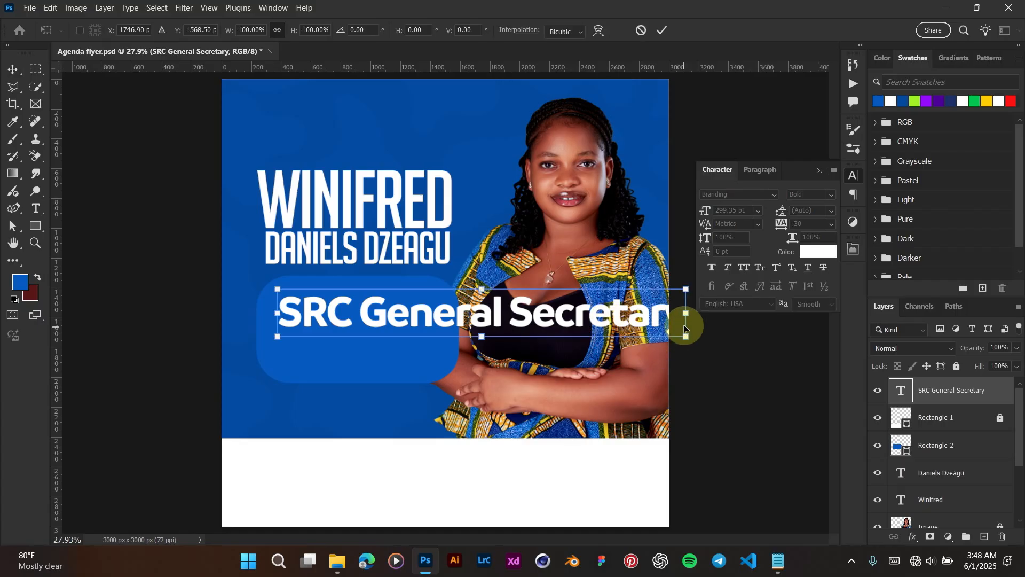
drag(607, 306, 472, 302)
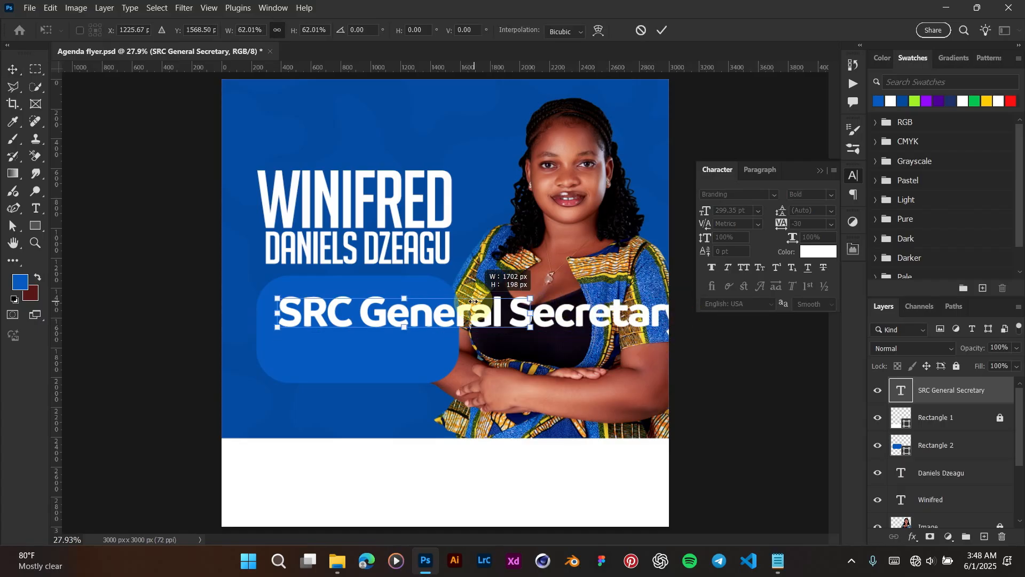
key(Return)
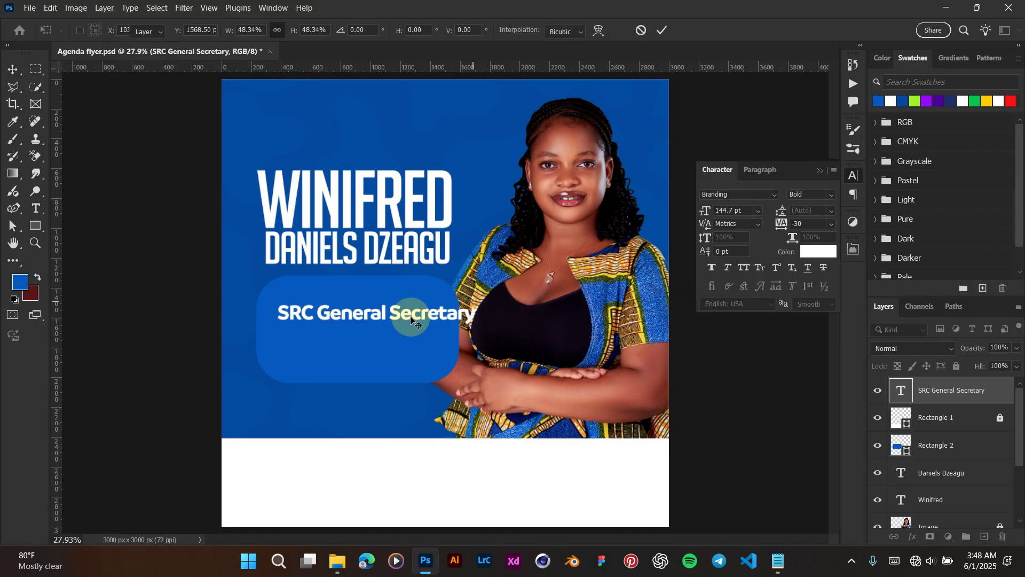
scroll(385, 320, up, 1)
Step: Break the title into two lines, putting Secretary on the second line
double_click(385, 317)
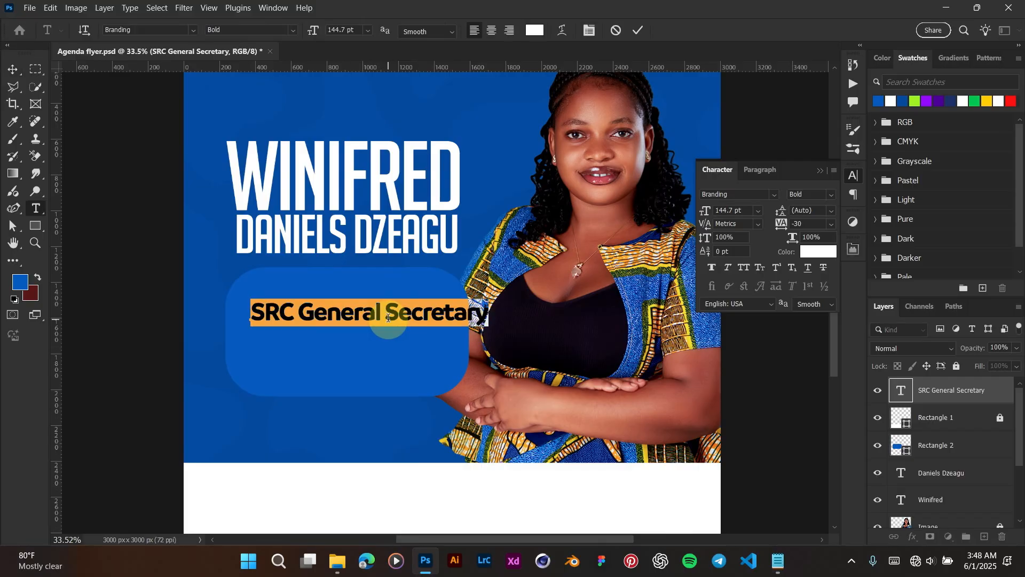
click(385, 316)
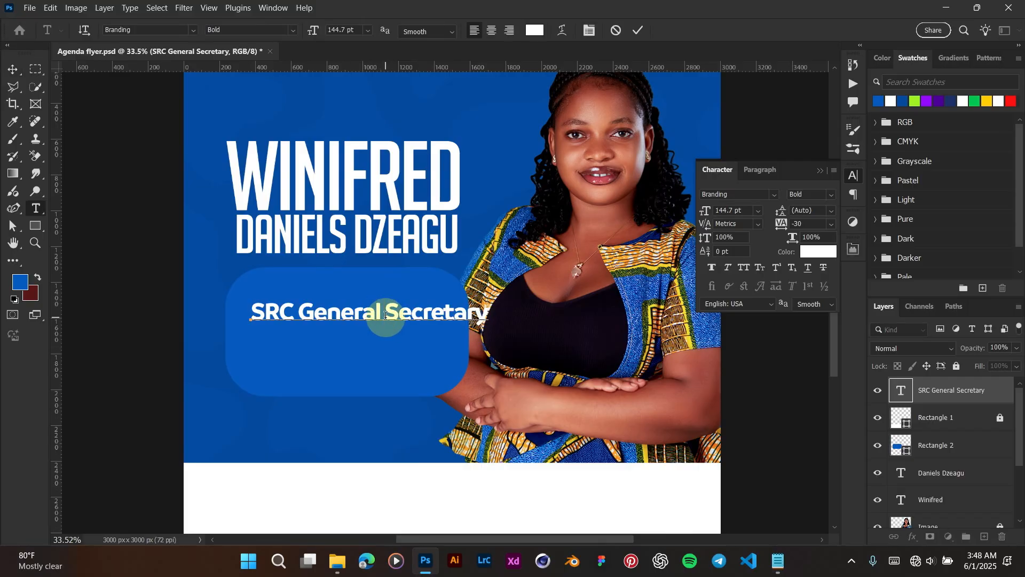
key(Return)
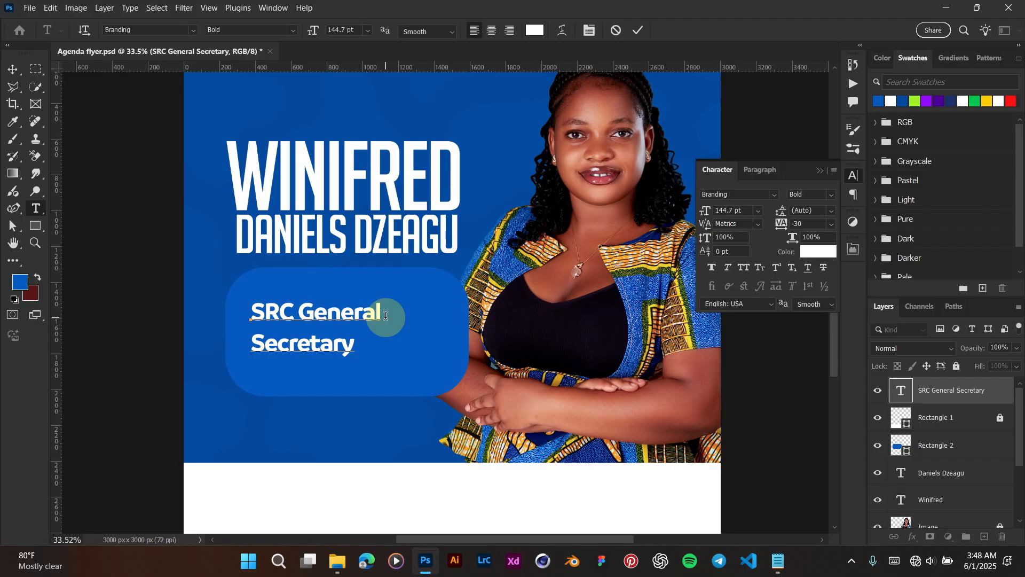
key(ctrl+a)
click(309, 339)
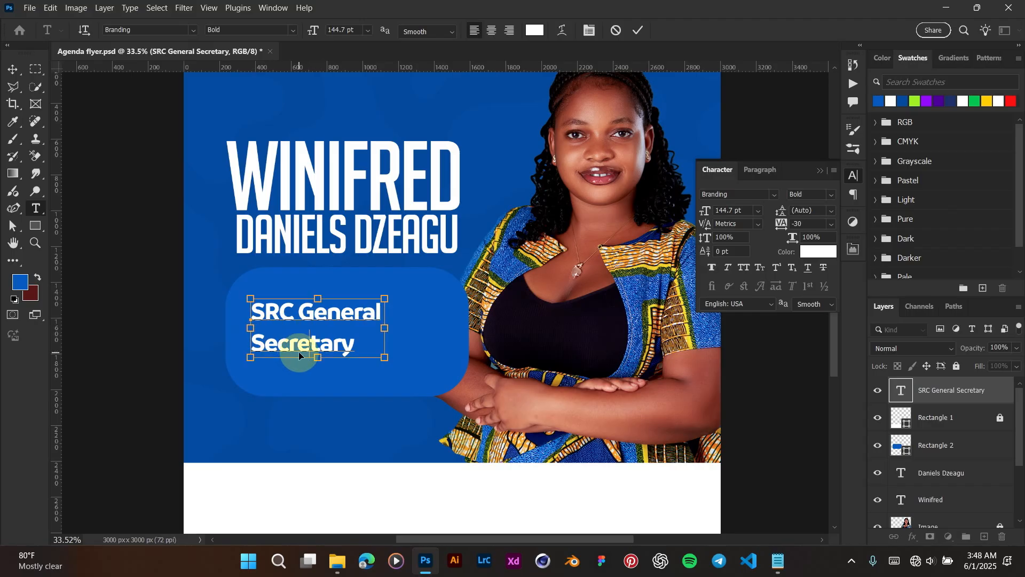
key(ctrl+a)
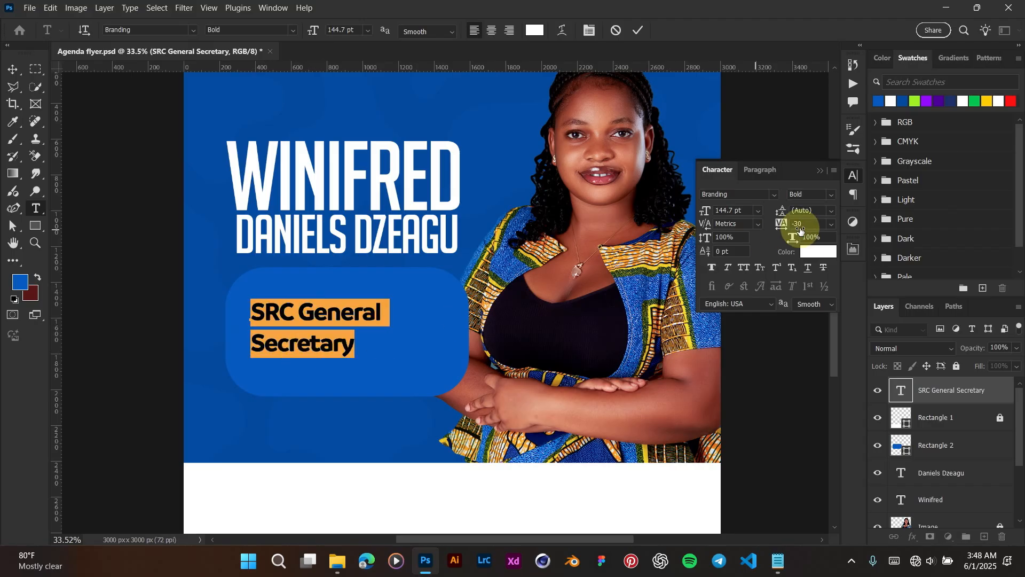
click(846, 181)
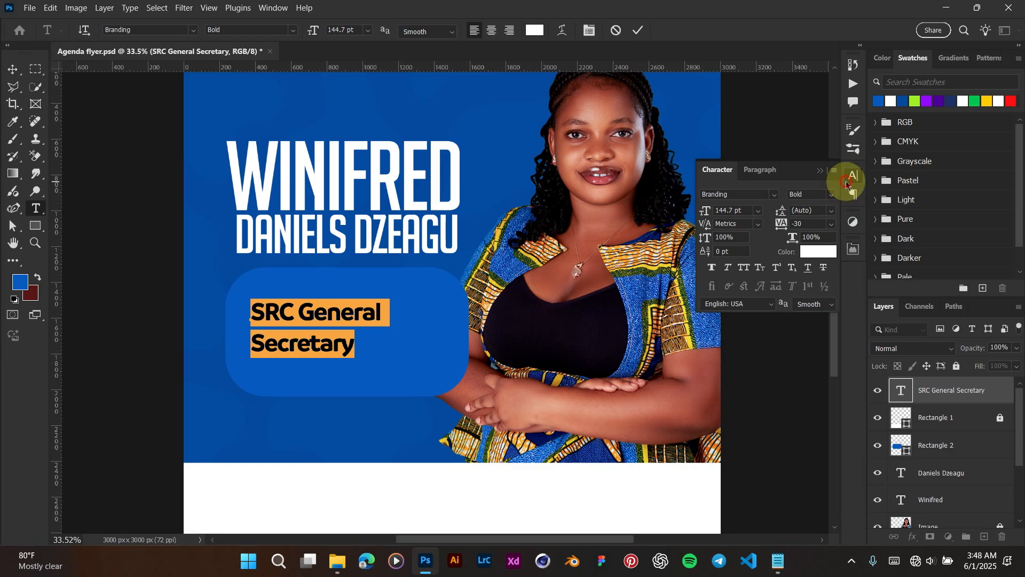
Step: Try the 150, 300 and 10 pt leading presets, then set the title leading to 112 pt and commit
click(853, 176)
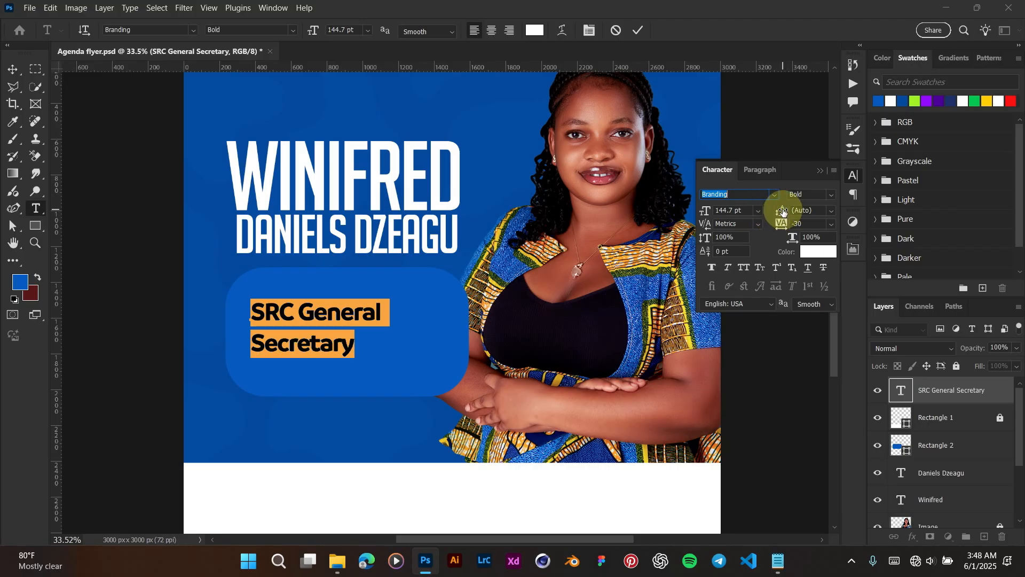
drag(780, 210, 758, 205)
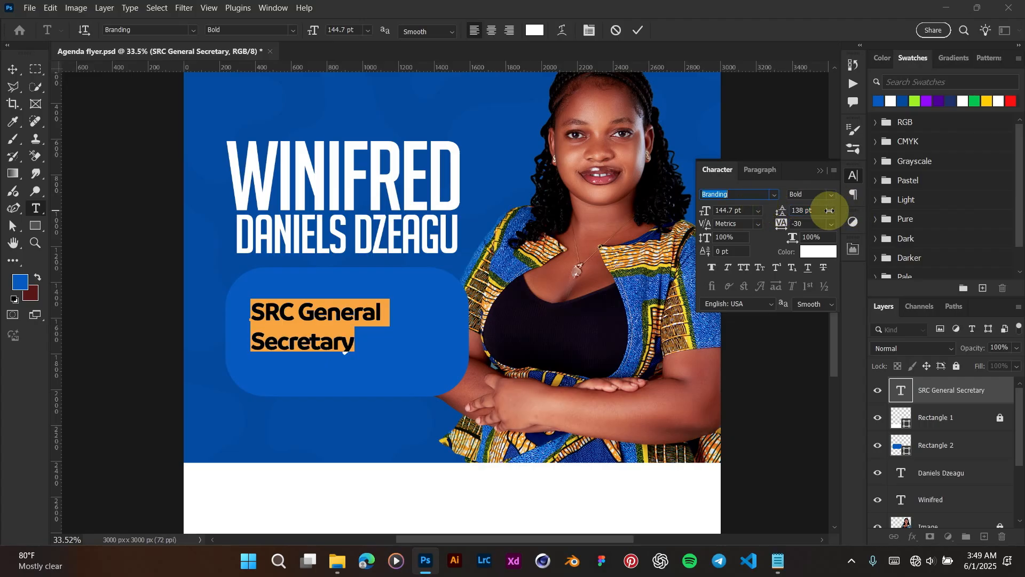
click(831, 211)
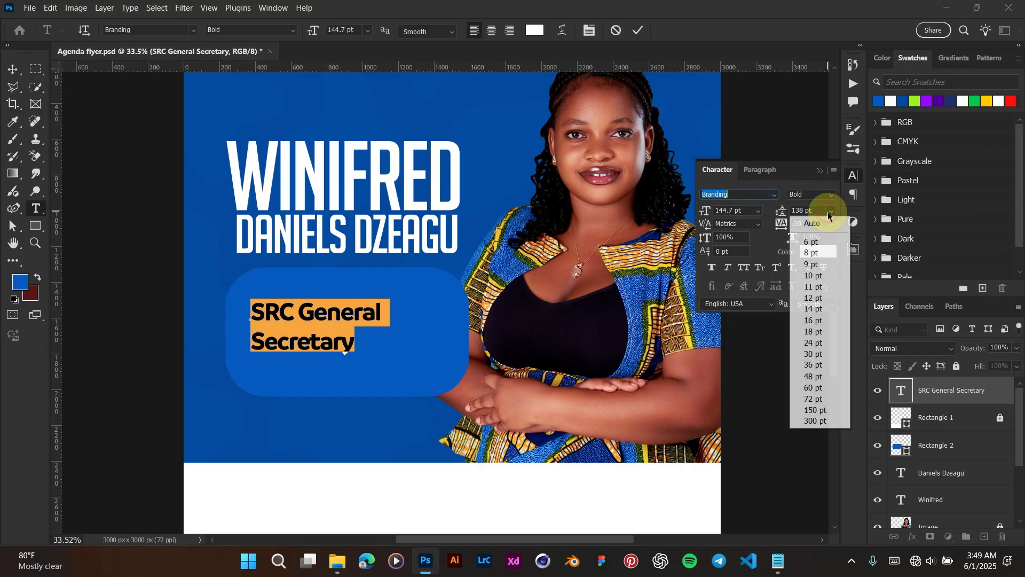
click(816, 410)
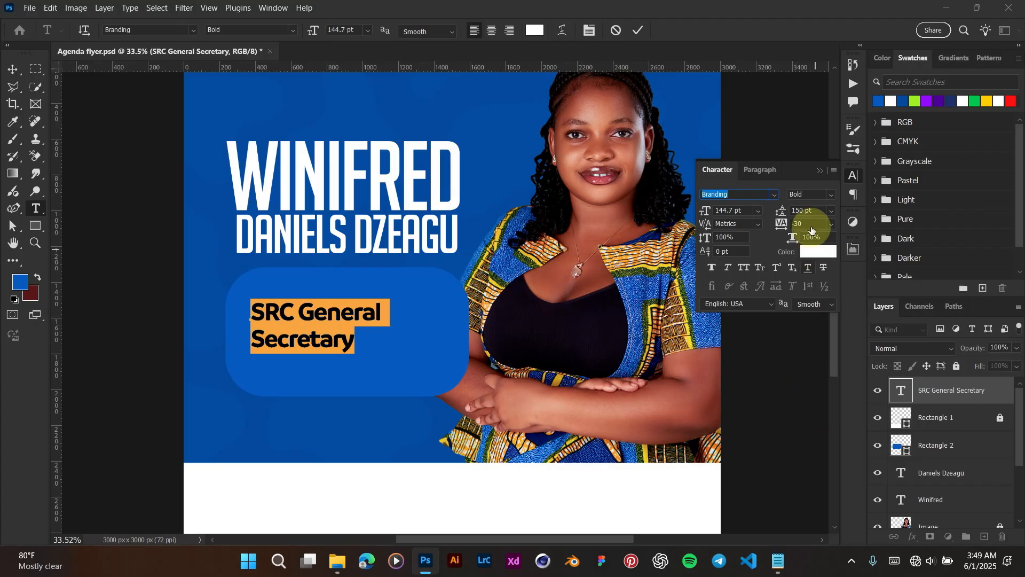
click(832, 211)
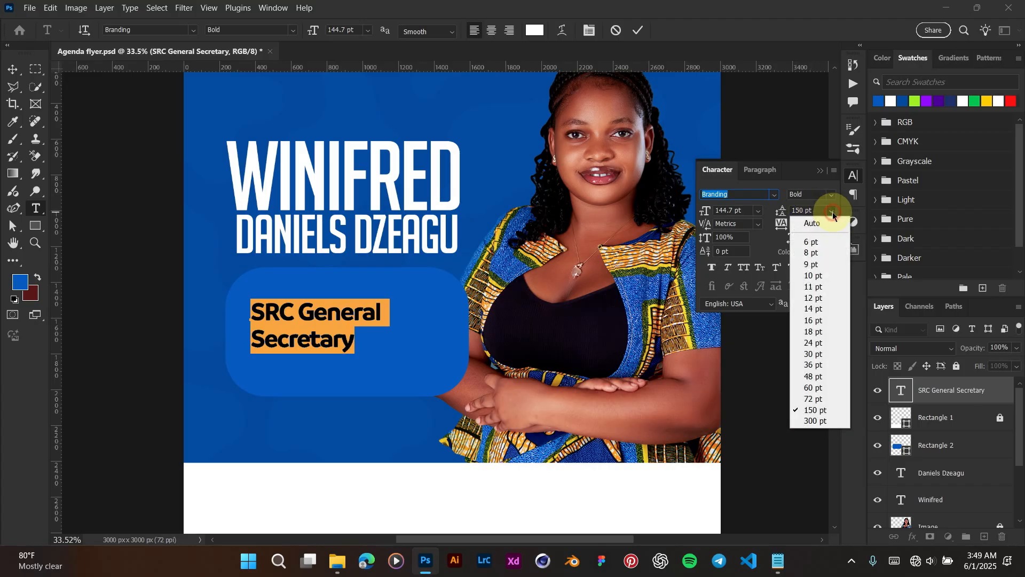
click(820, 422)
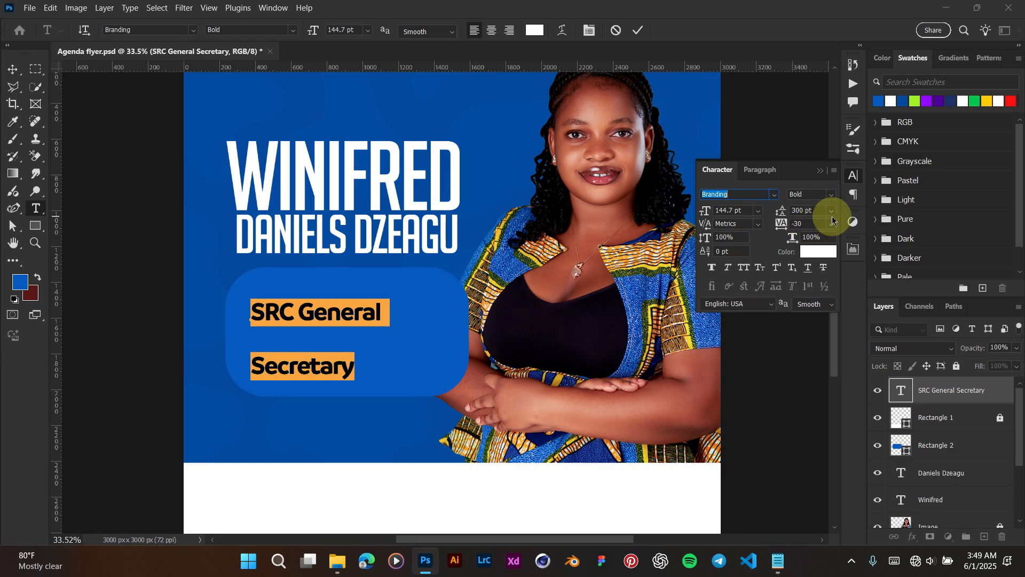
click(831, 210)
click(817, 276)
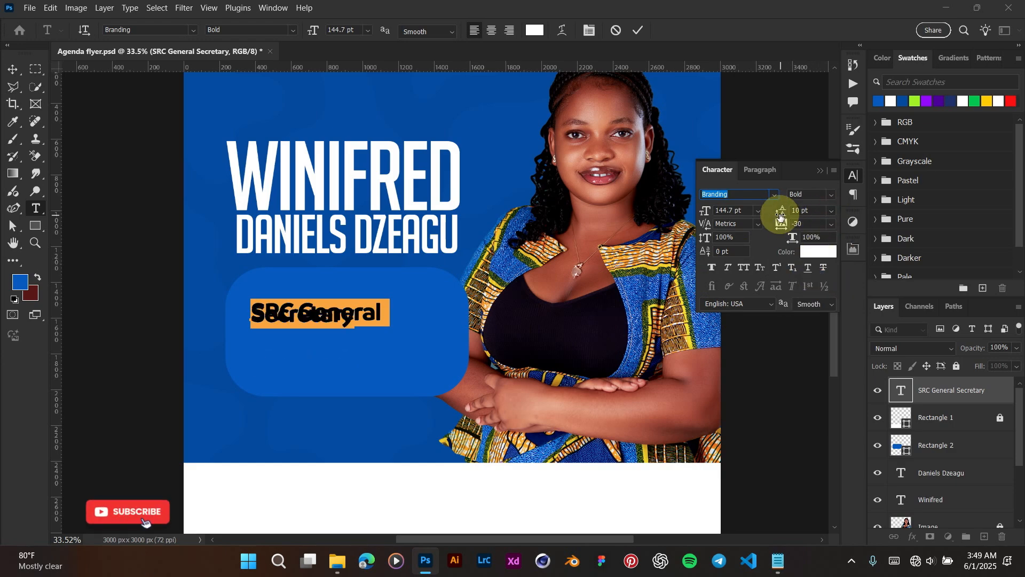
drag(782, 213, 843, 215)
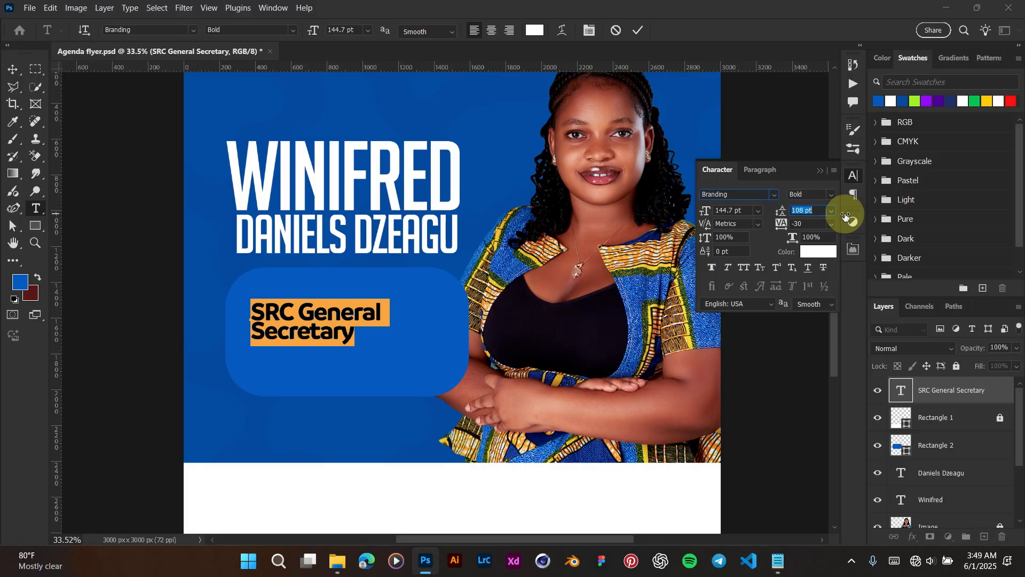
drag(848, 215, 847, 215)
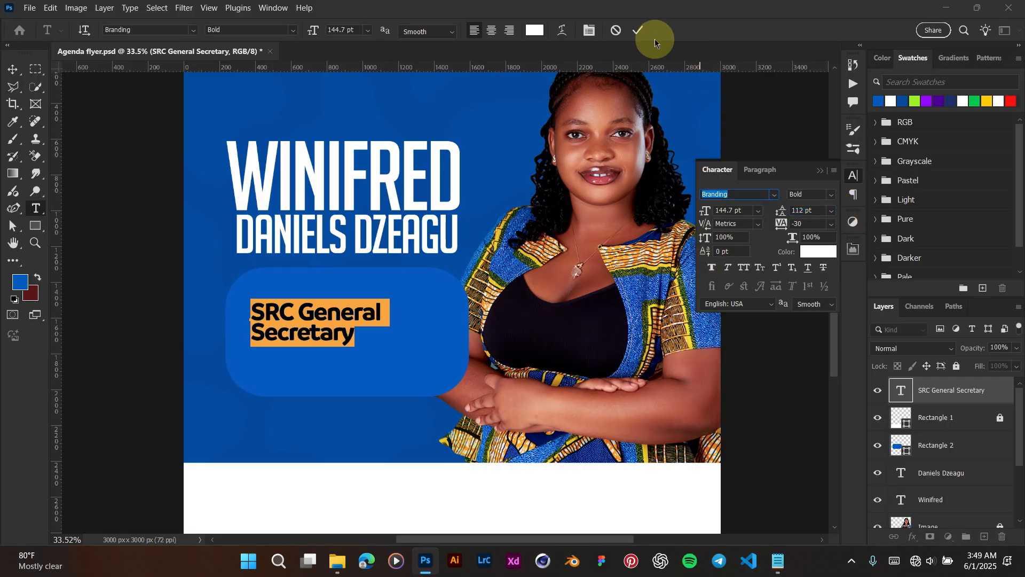
click(639, 30)
Step: Scale the SRC General Secretary text up to fill the blue box
key(v)
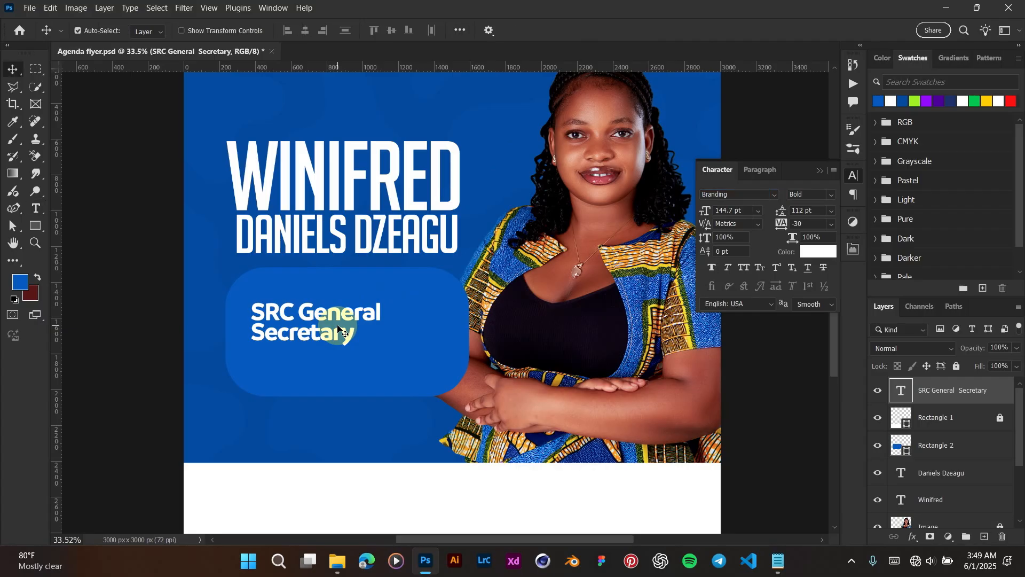
key(ctrl+t)
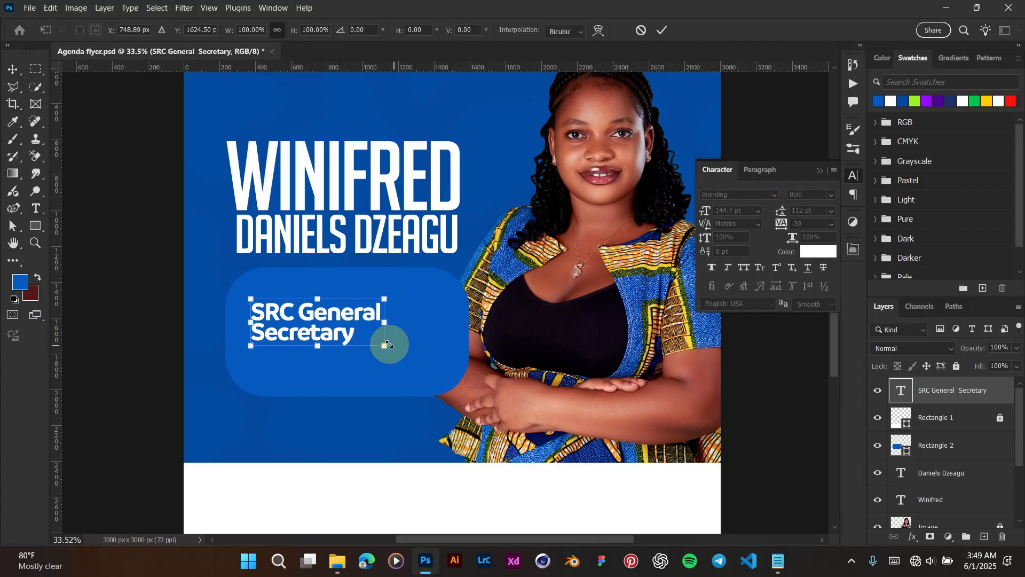
drag(387, 344, 448, 372)
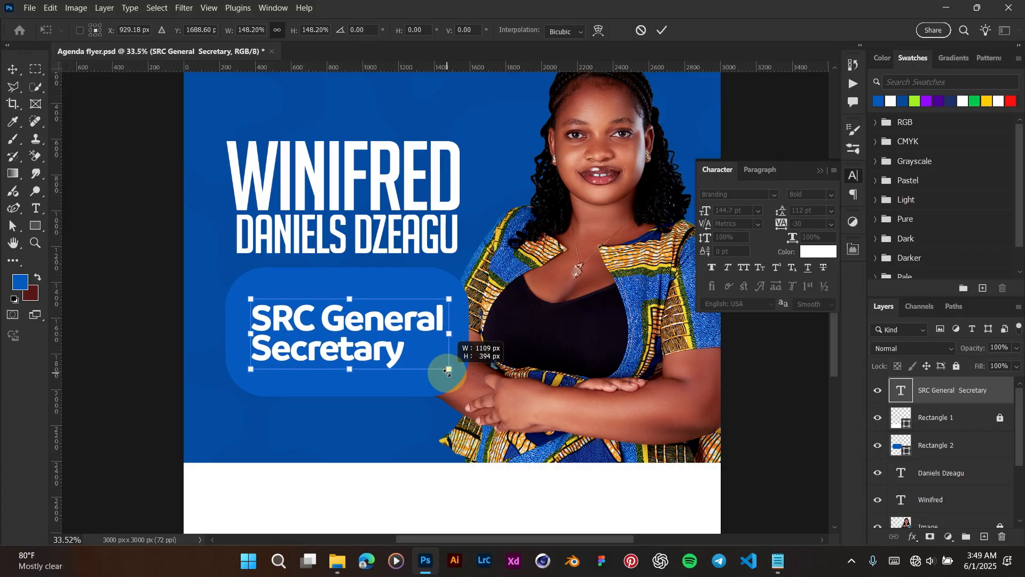
key(Return)
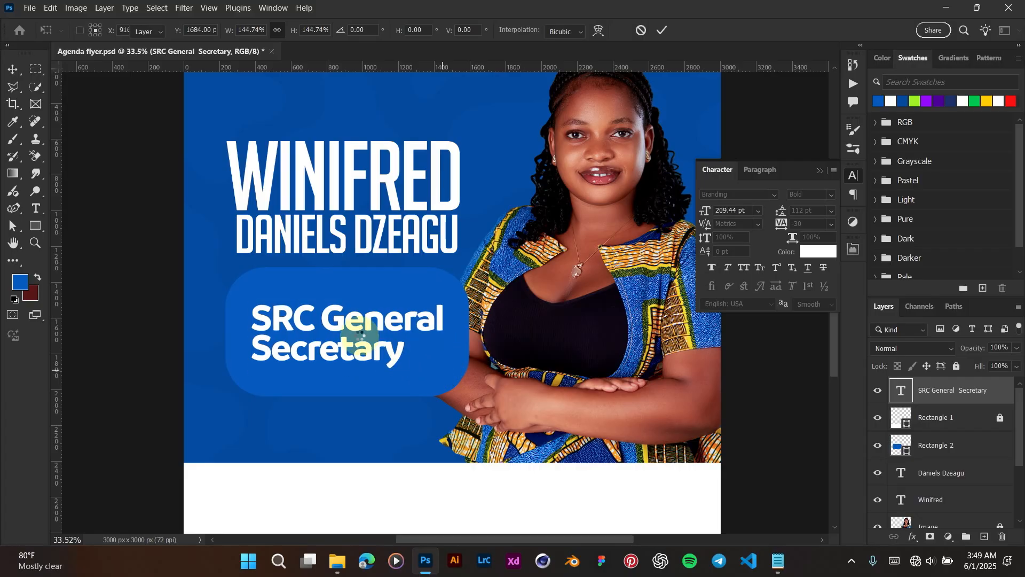
drag(345, 328, 344, 321)
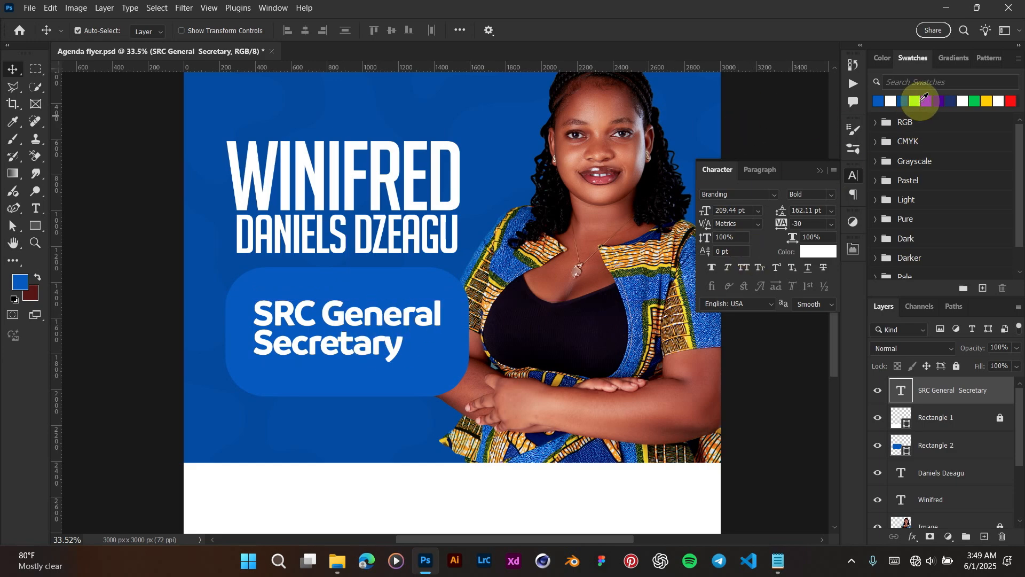
Step: Colour the title lime green and shift it up to centre it in the box
click(914, 101)
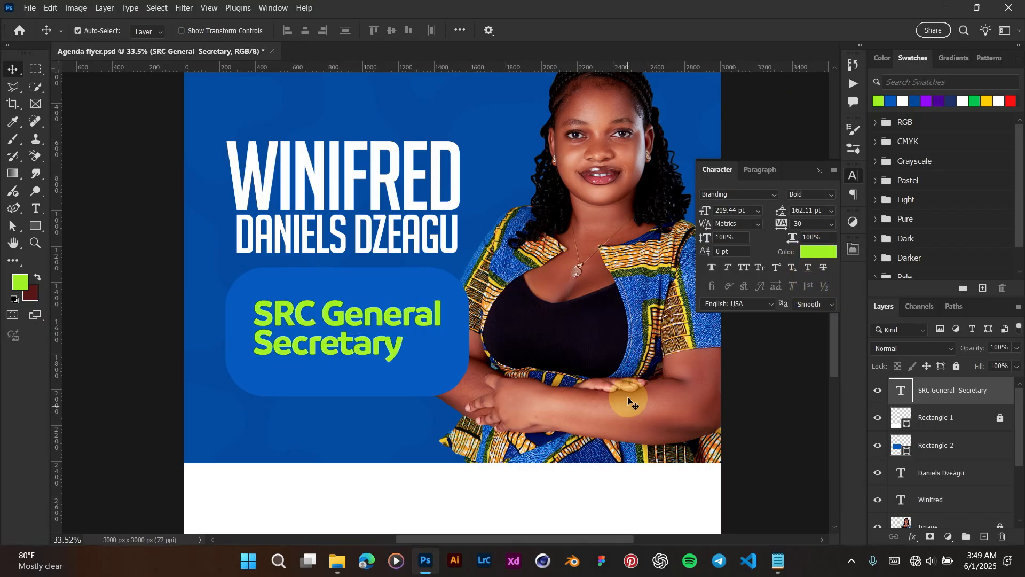
drag(330, 321, 329, 318)
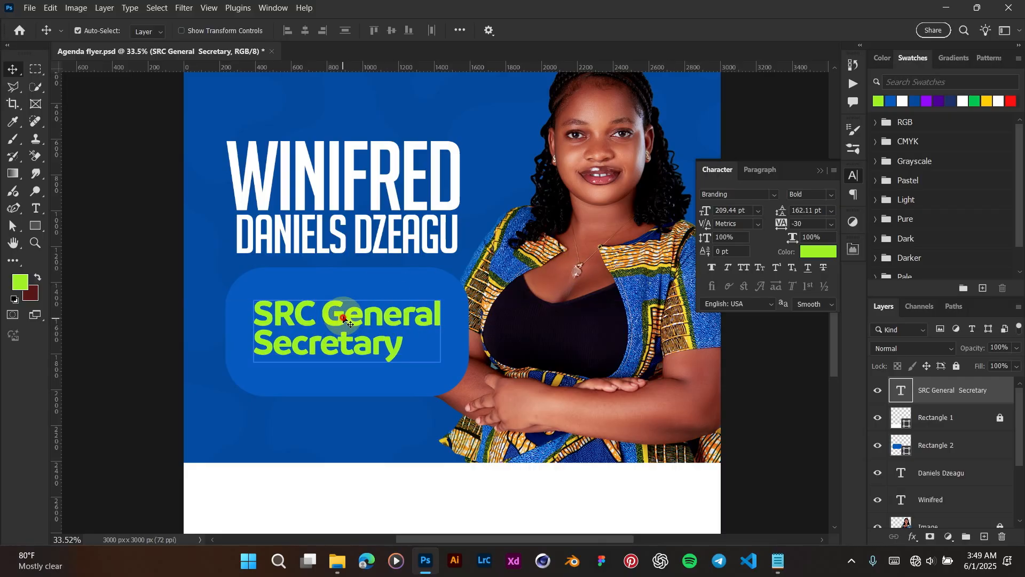
drag(344, 320, 343, 314)
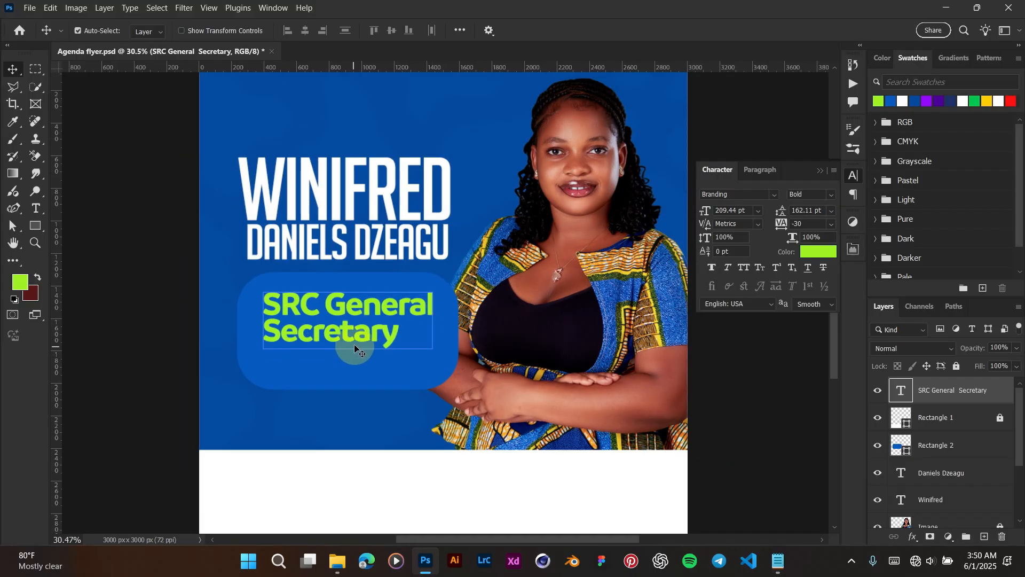
Step: Paste the Hopeful '25 line from the notes into a copy of the title placed beneath Secretary
click(784, 570)
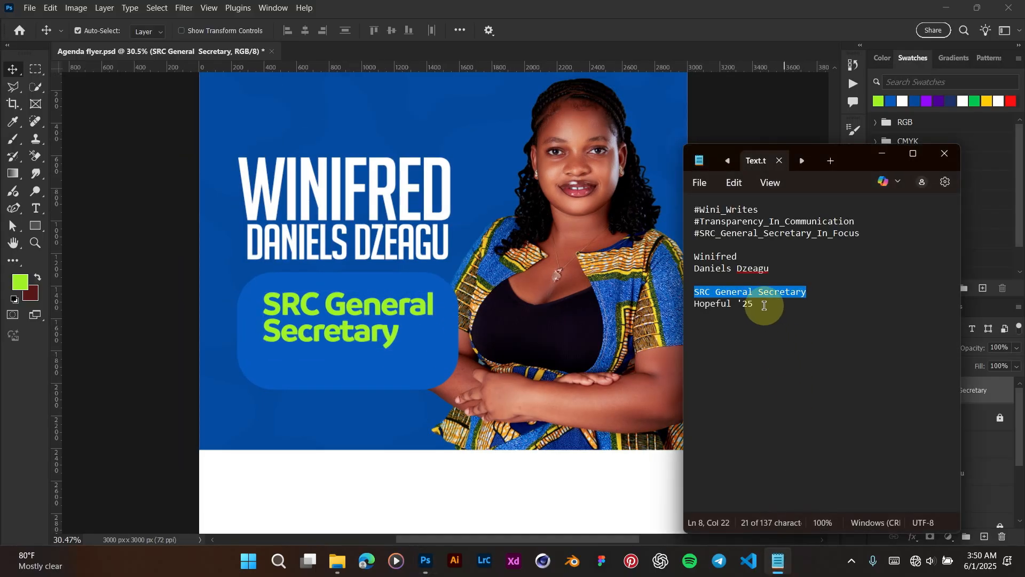
drag(758, 306, 691, 303)
key(ctrl+c)
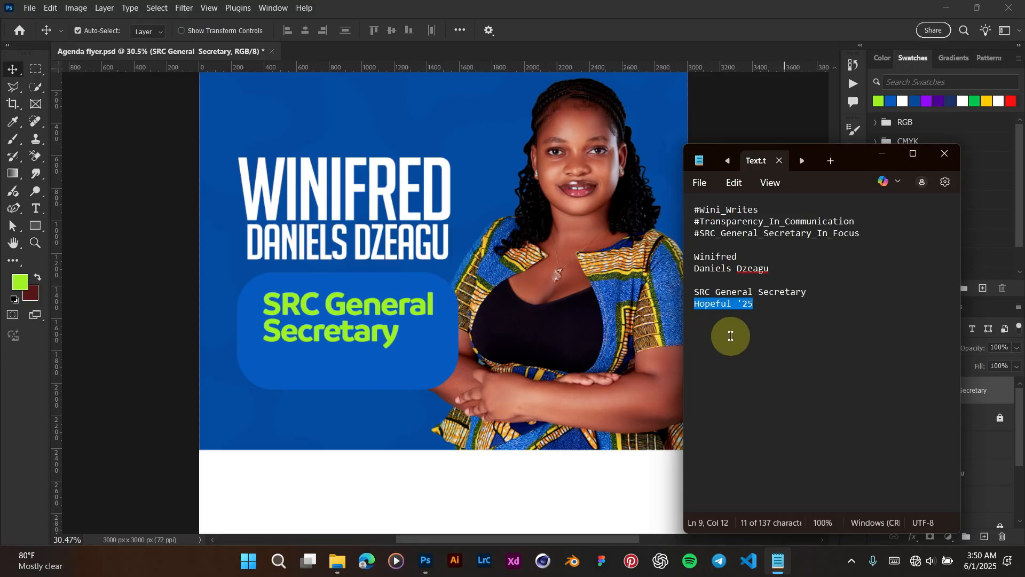
click(514, 7)
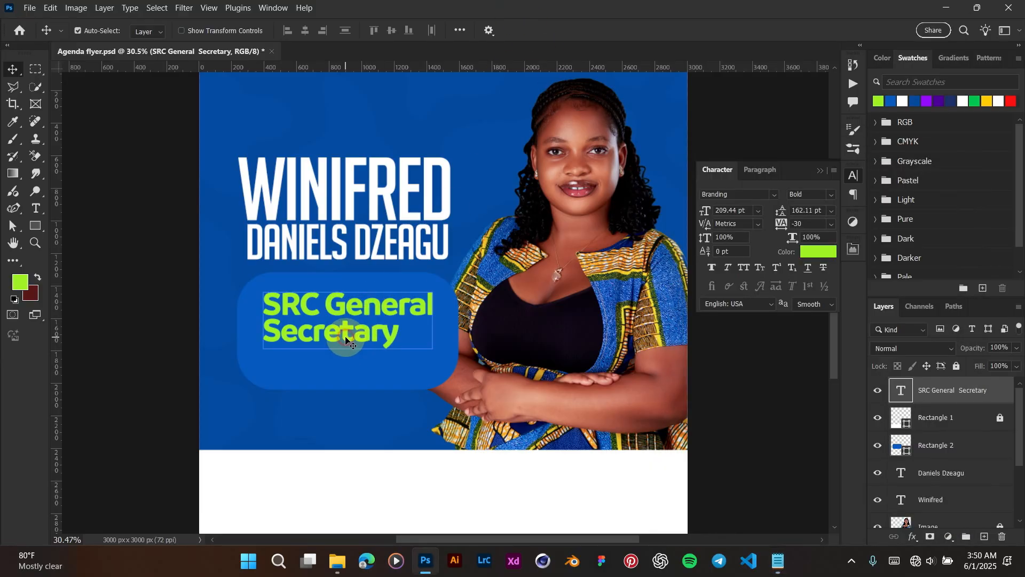
alt+drag(347, 338, 373, 387)
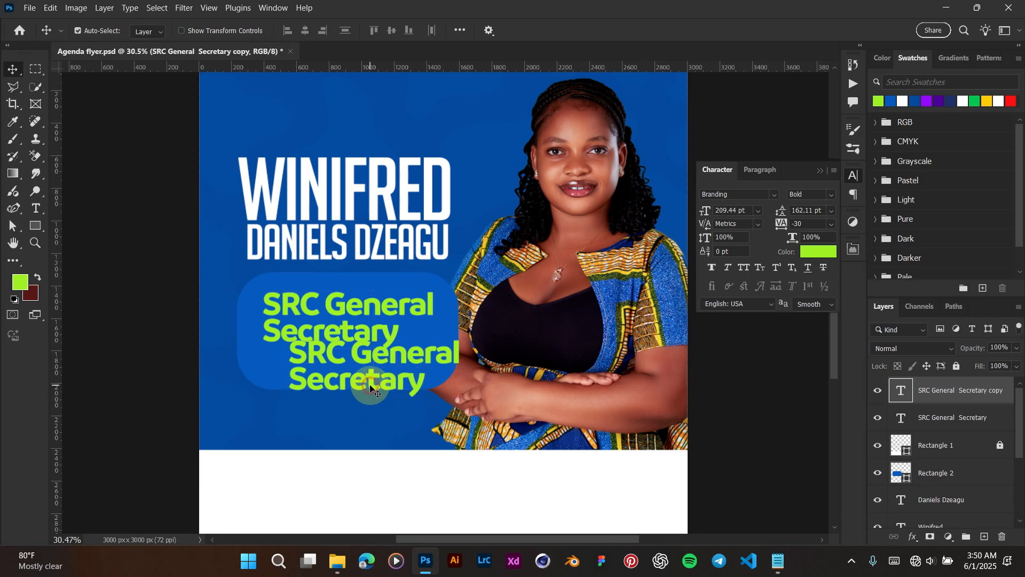
double_click(370, 385)
key(ctrl+v)
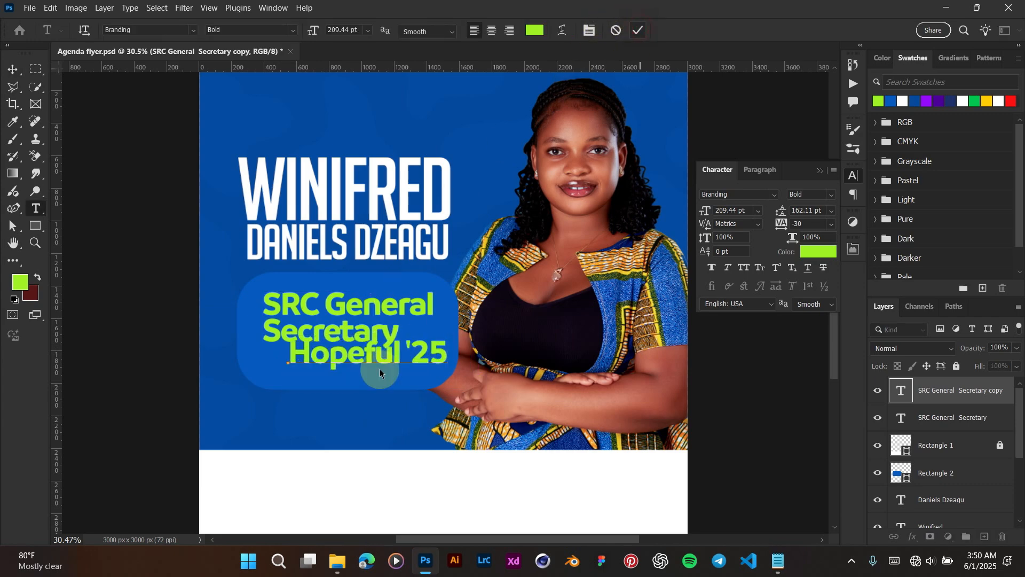
drag(362, 358, 344, 368)
key(ctrl+Return)
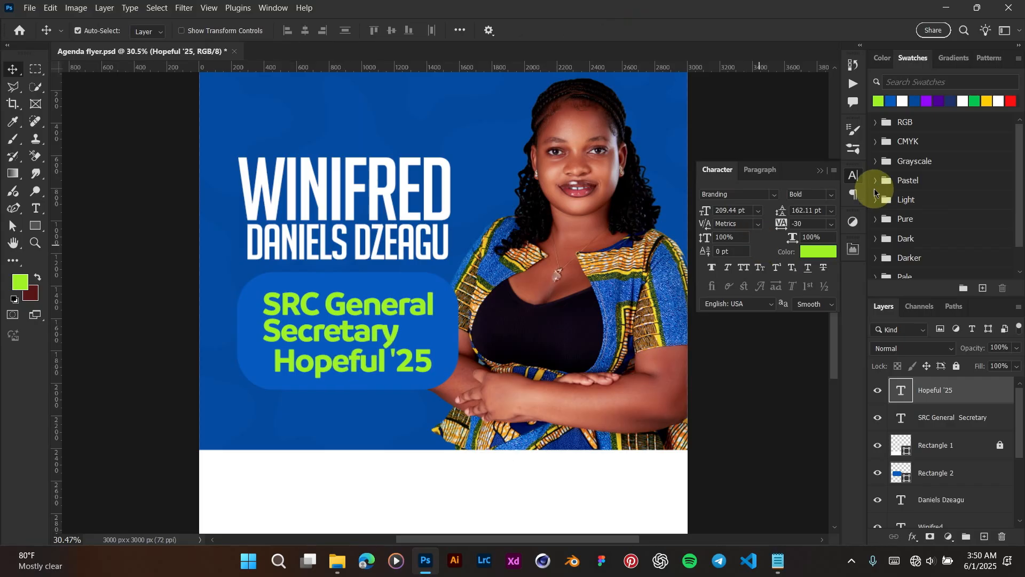
Step: Set Hopeful '25 to white Branding Semibold
click(830, 195)
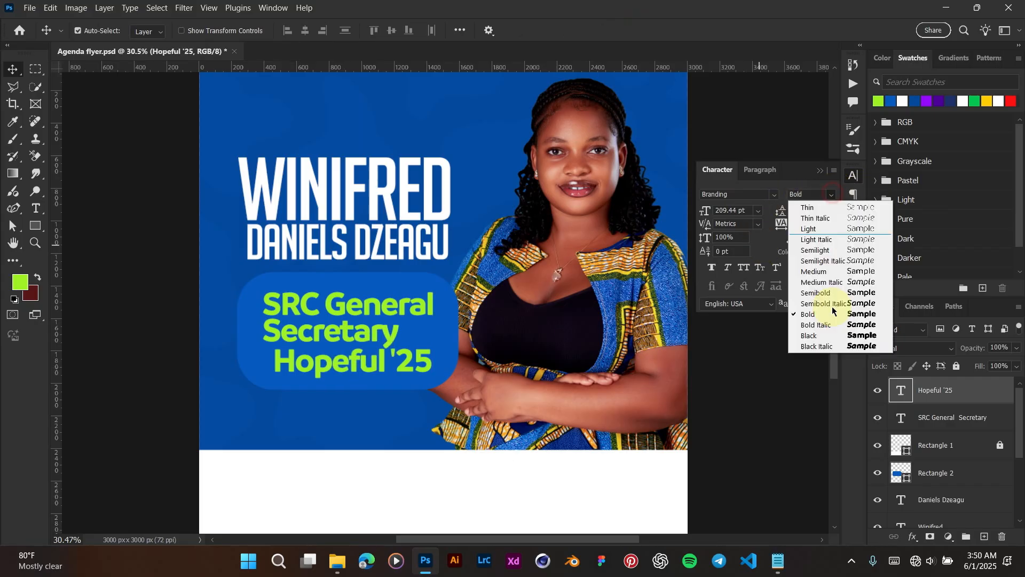
click(815, 294)
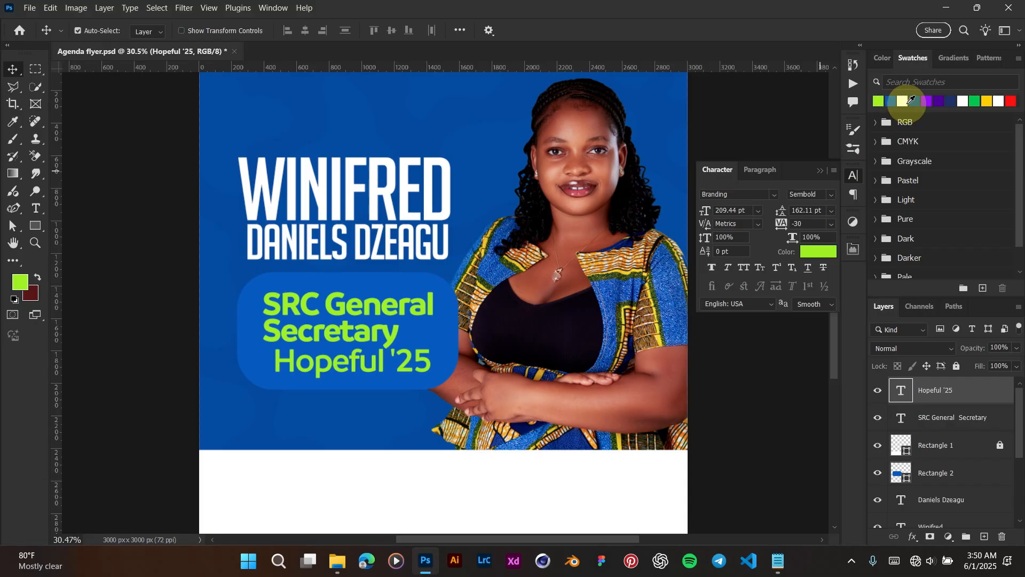
click(902, 101)
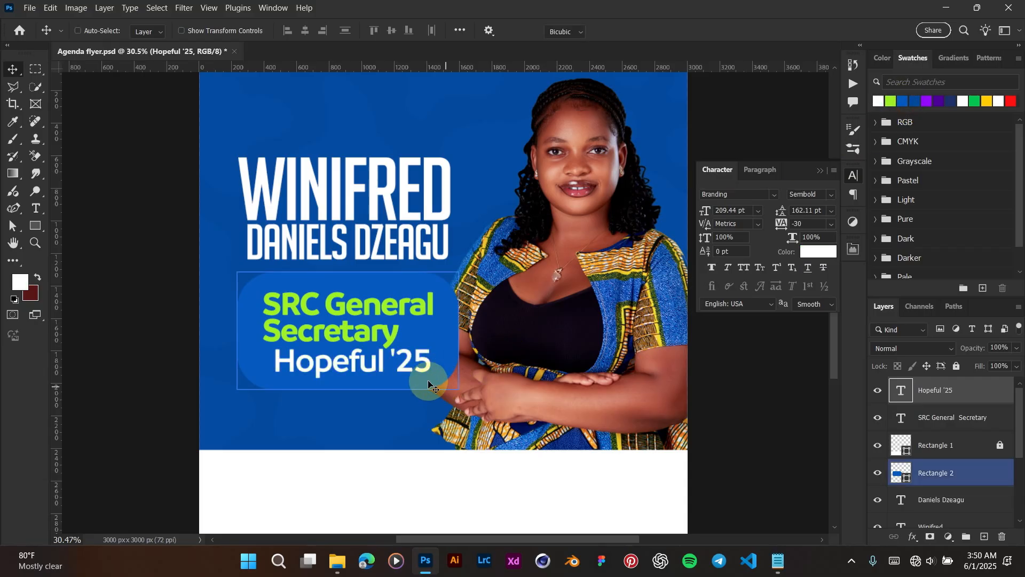
Step: Shrink Hopeful '25 to about two-thirds size and nudge it slightly left
key(ctrl+t)
drag(438, 384, 379, 367)
click(391, 373)
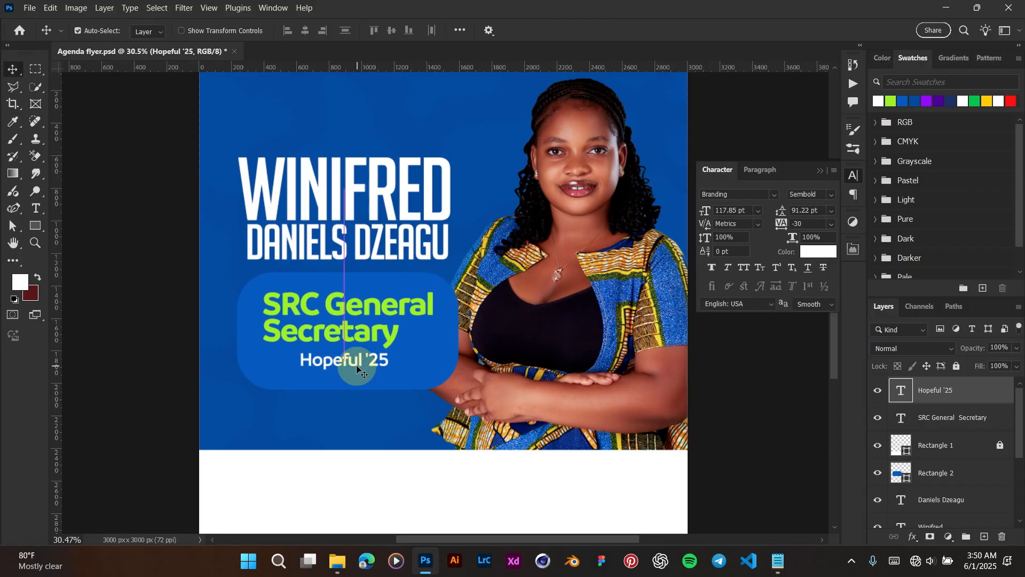
click(373, 235)
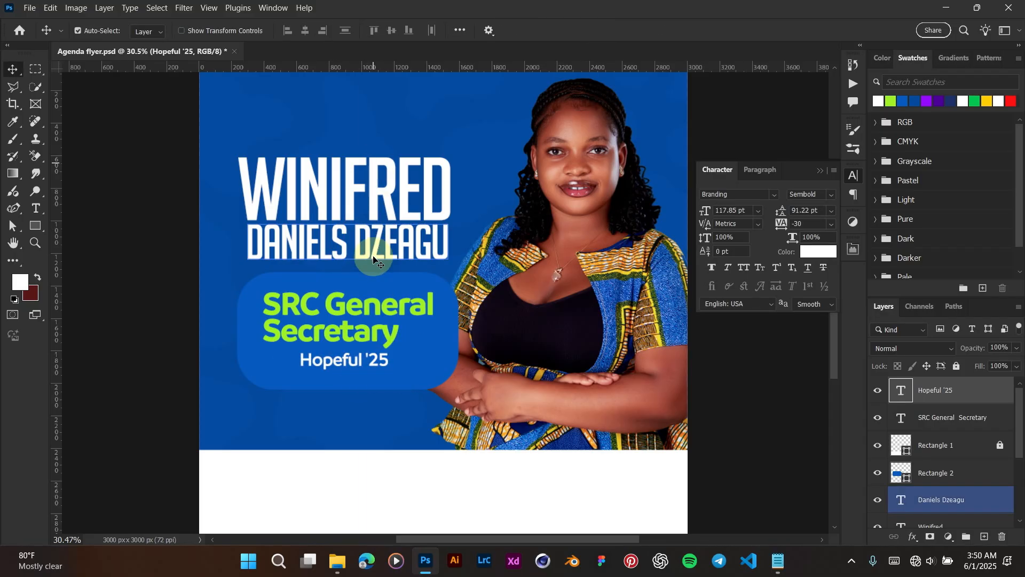
click(357, 172)
click(359, 388)
click(347, 327)
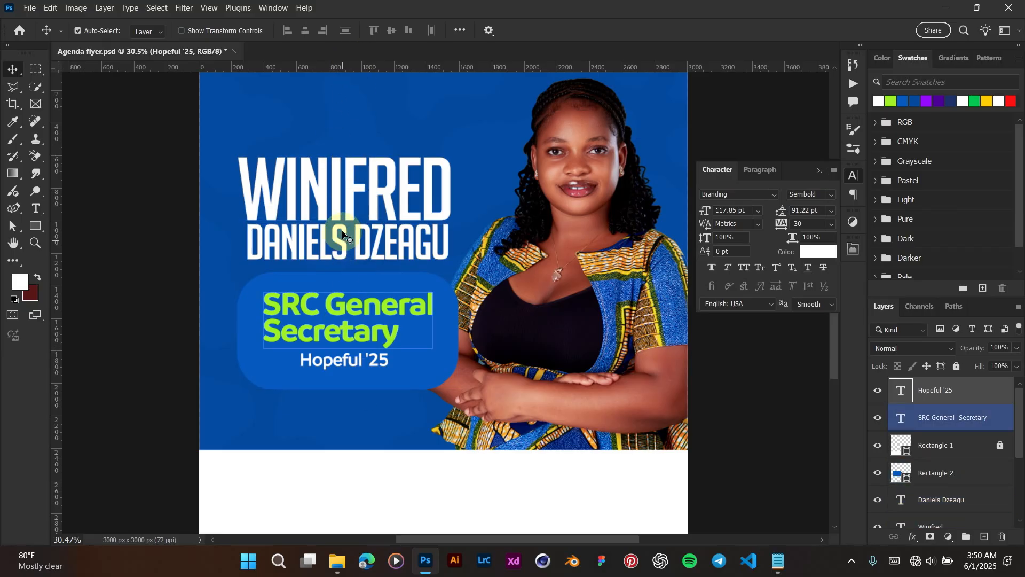
click(342, 235)
click(375, 73)
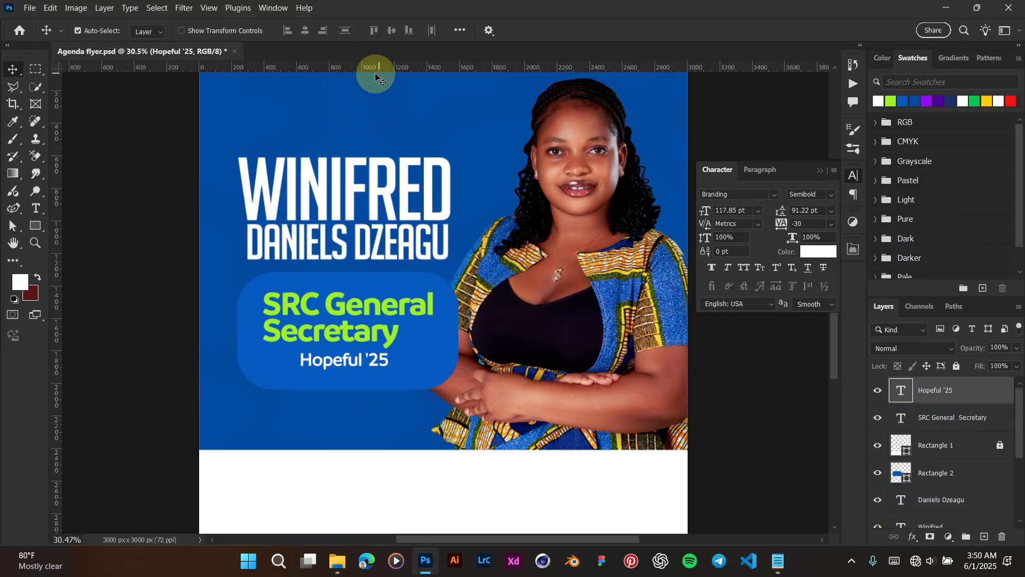
drag(353, 366, 346, 365)
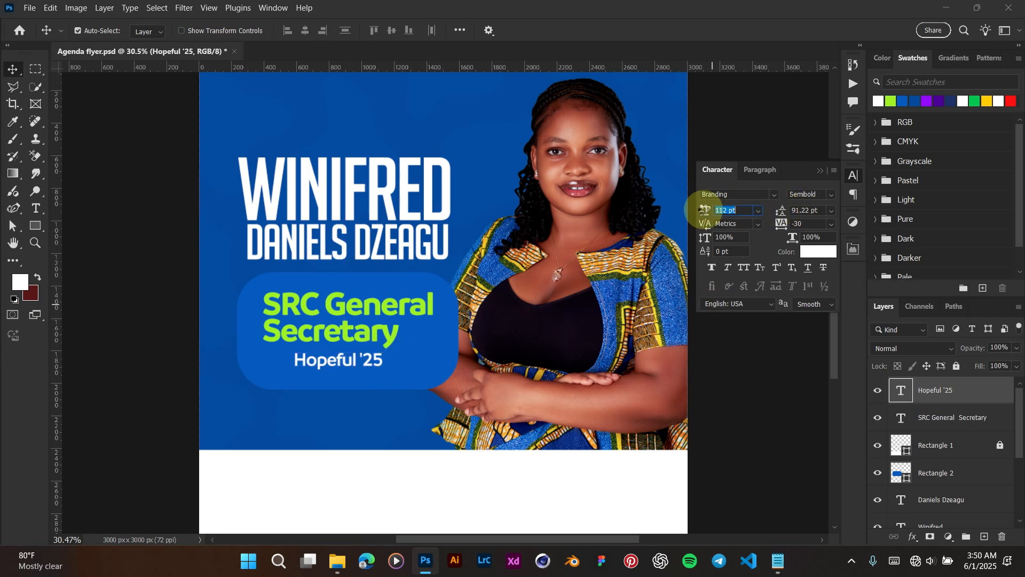
Step: Set Hopeful '25 to 112 pt with tracking 90 and centre it beneath Secretary
key(Return)
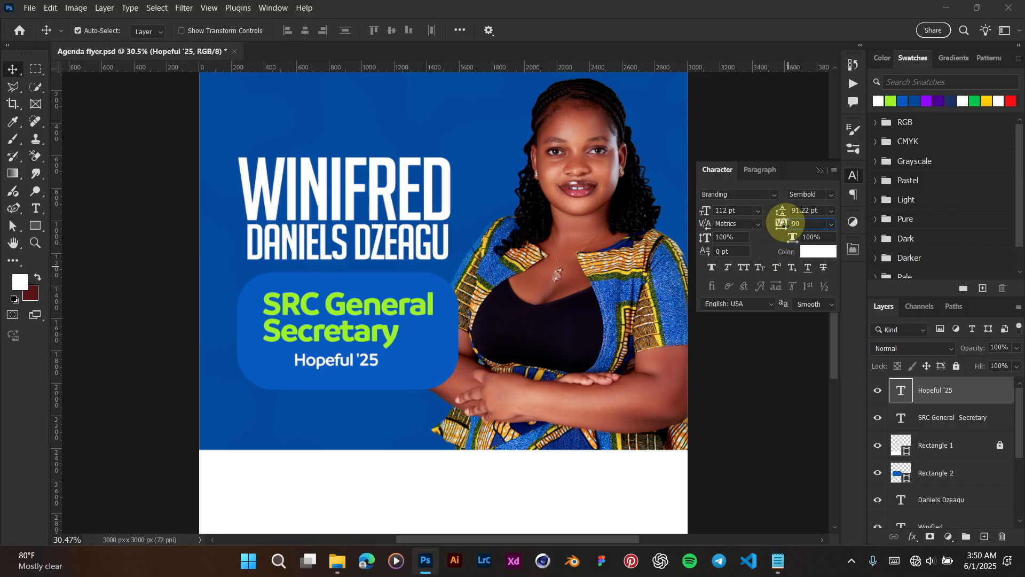
key(Return)
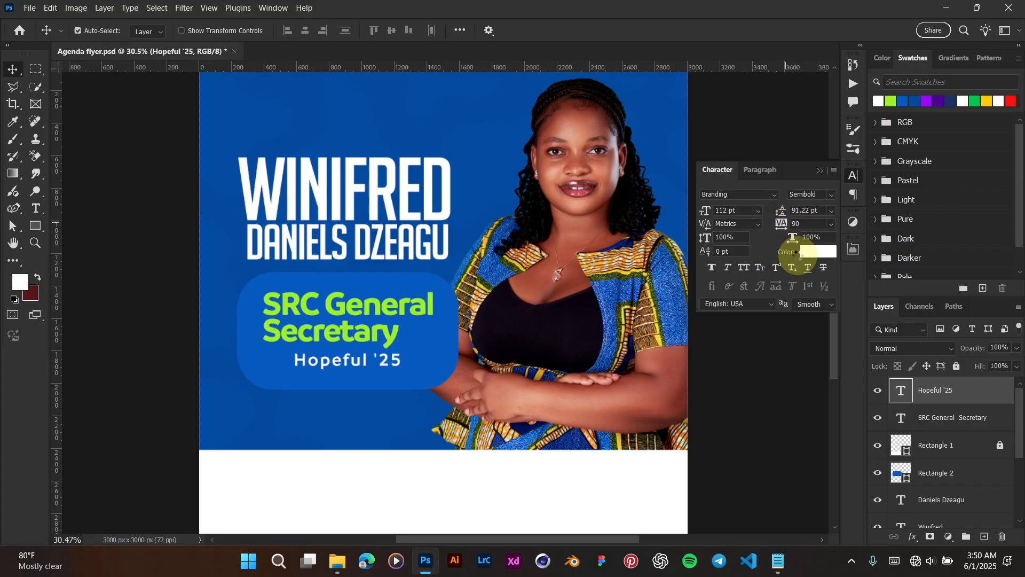
scroll(367, 364, up, 2)
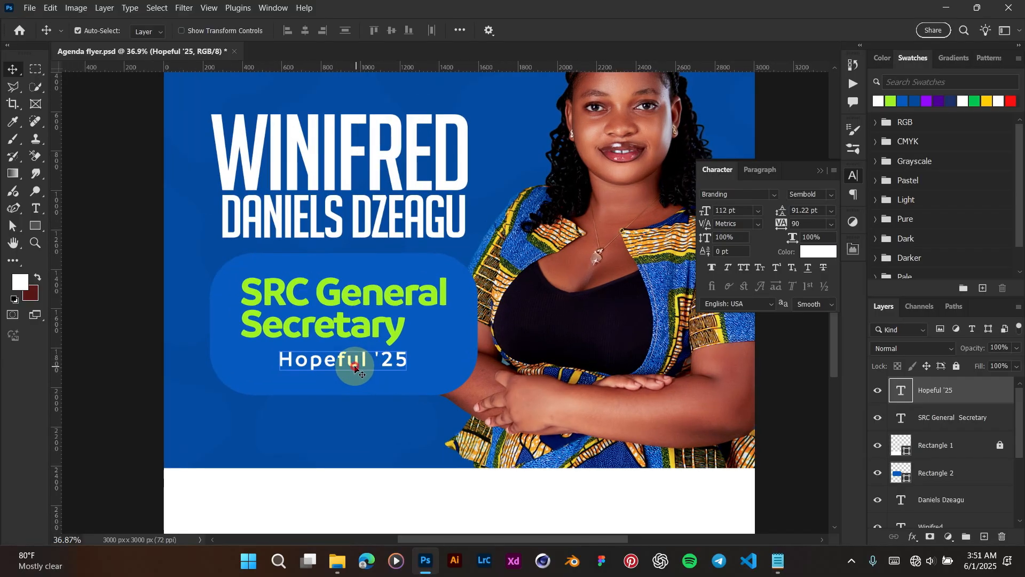
drag(355, 366, 347, 367)
click(350, 369)
scroll(350, 369, down, 2)
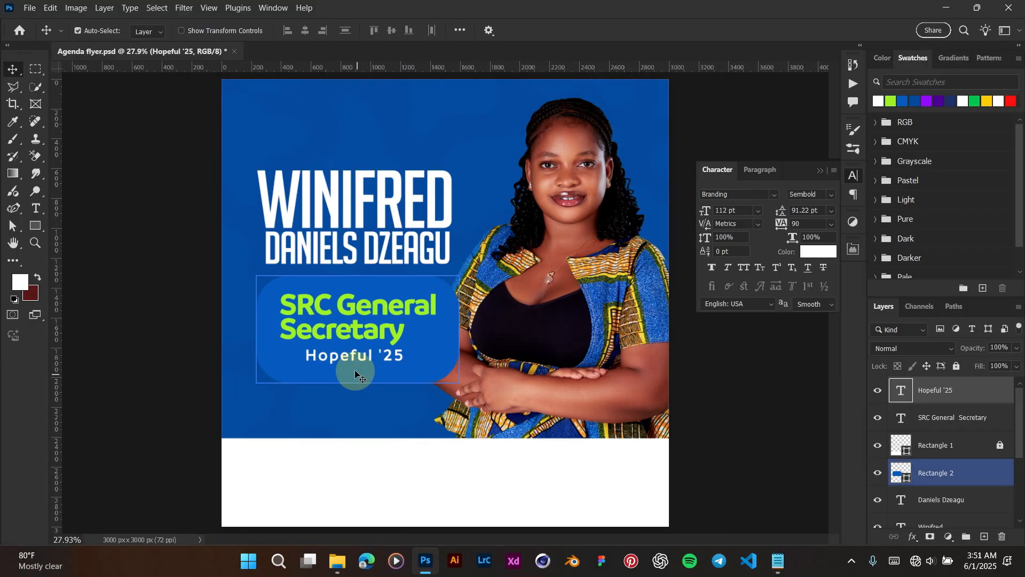
Step: Move both role text lines together to centre them in the blue box
click(353, 332)
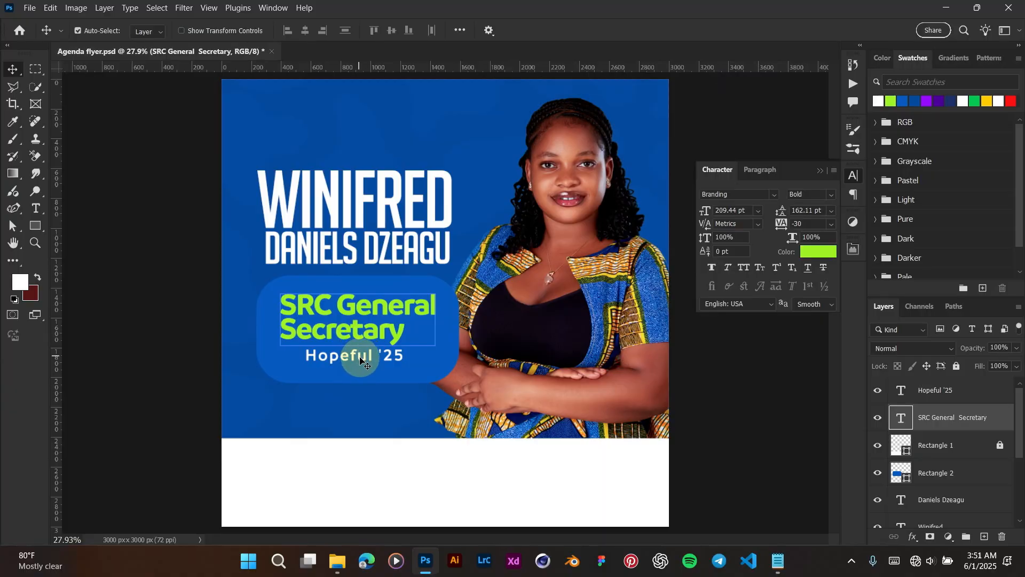
shift+click(367, 335)
drag(368, 330, 371, 333)
key(shift+Down)
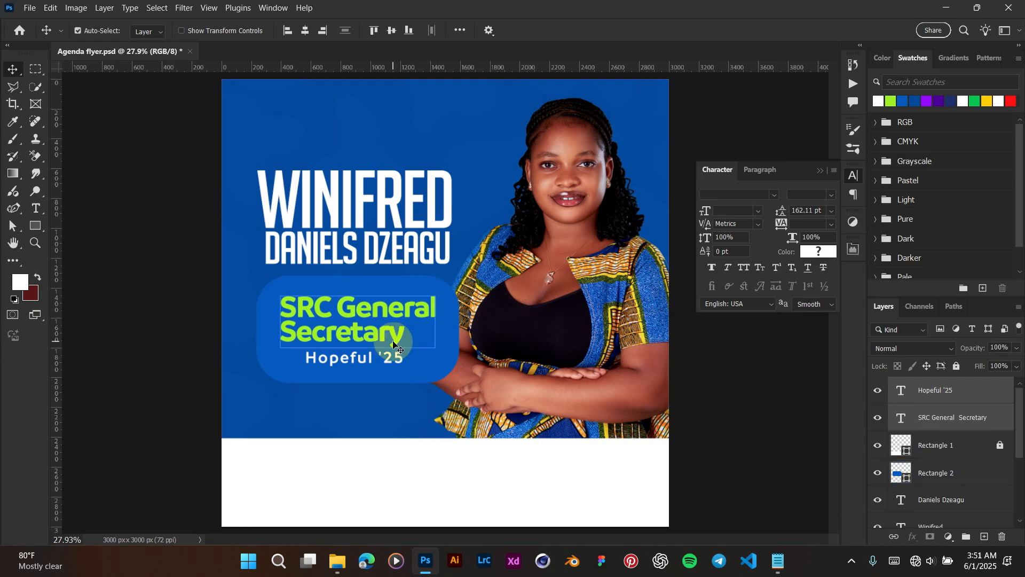
key(shift+Right)
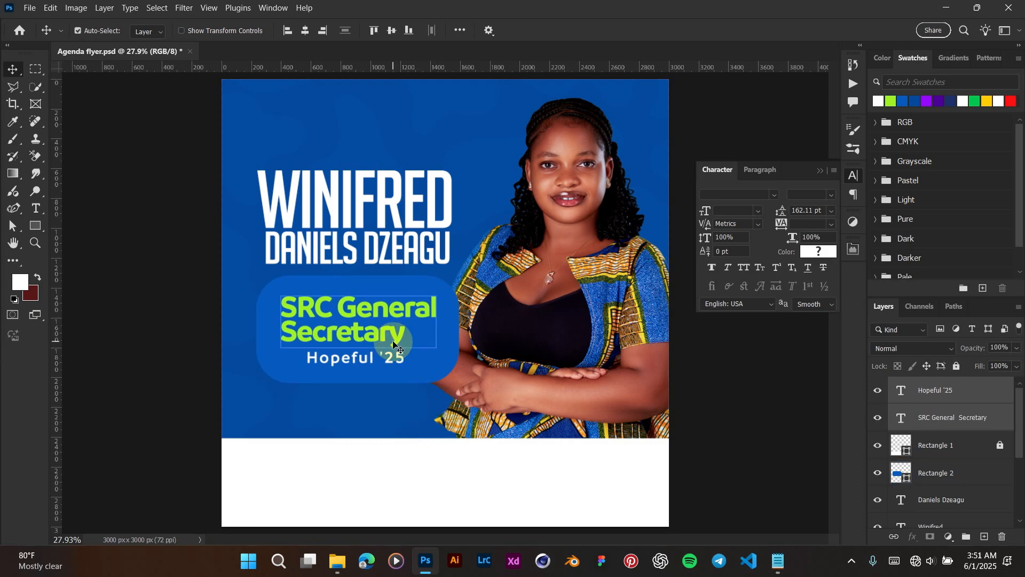
key(shift+Left)
click(426, 308)
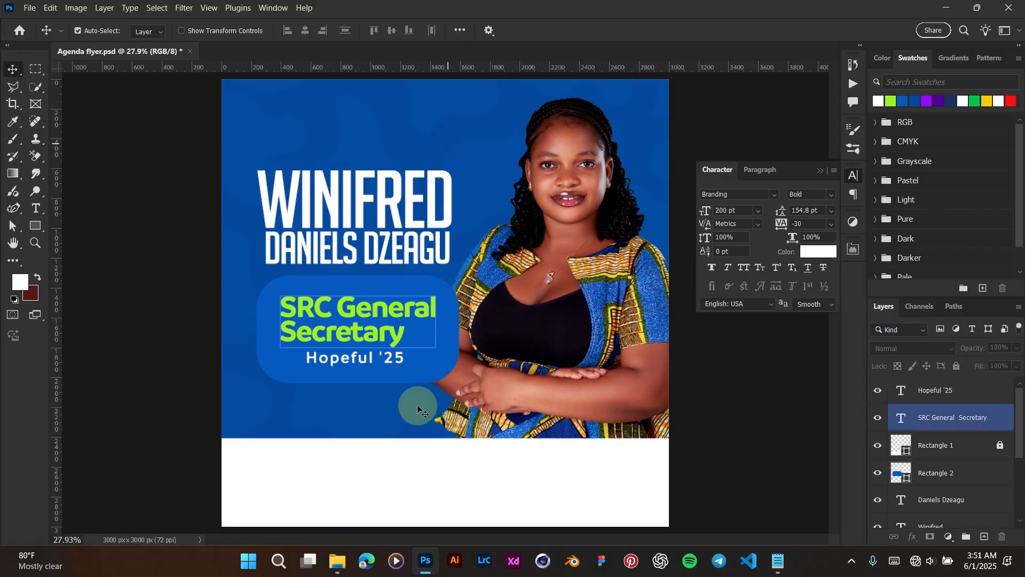
scroll(417, 345, down, 2)
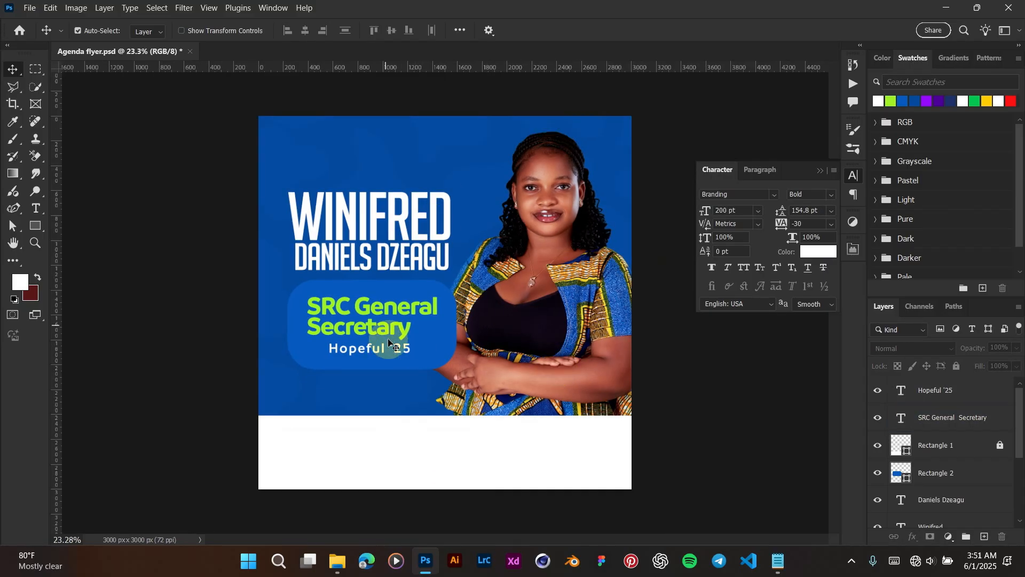
click(381, 228)
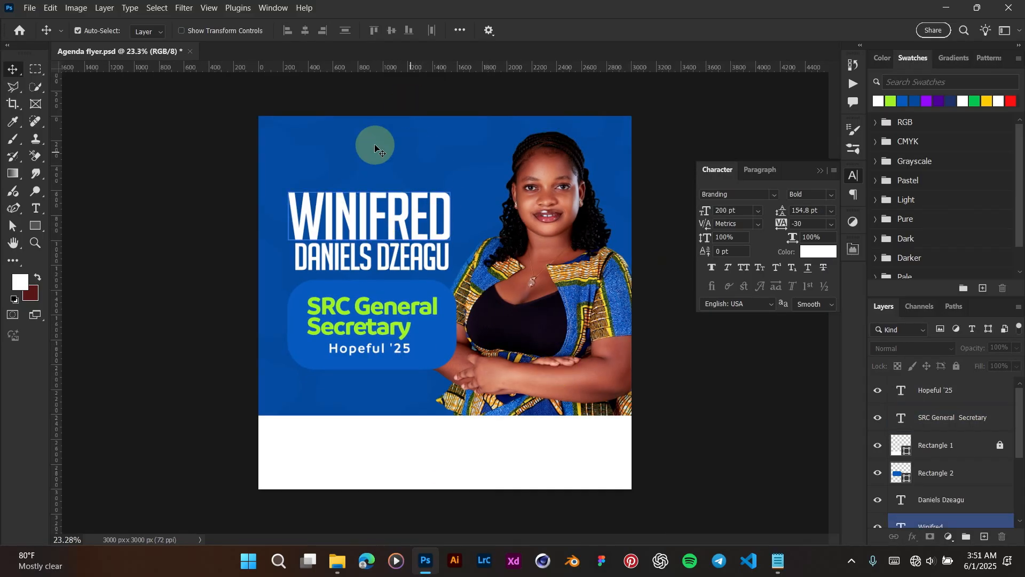
click(382, 515)
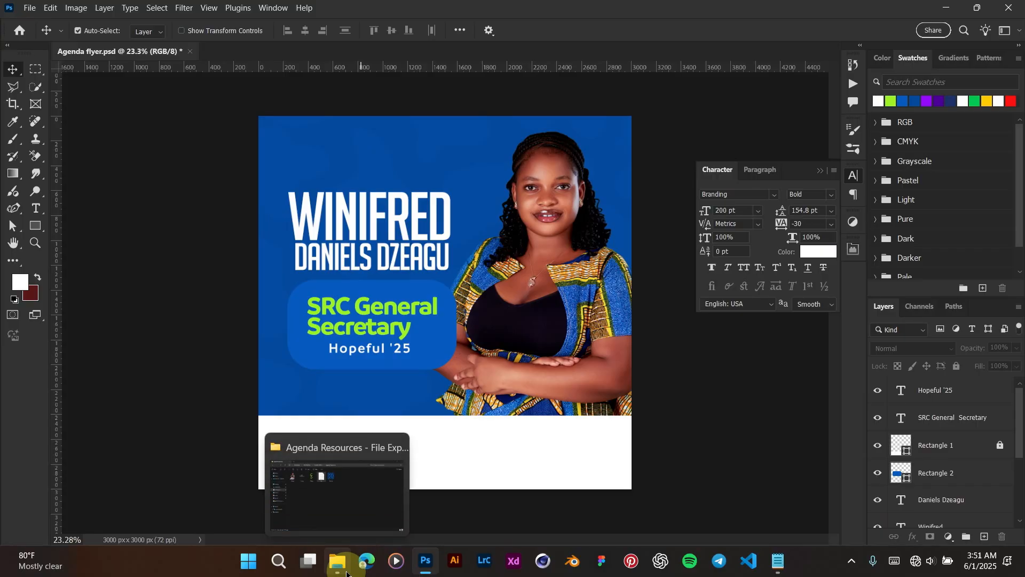
Step: Drag the Logos image from the Agenda Resources folder onto the top of the flyer
click(346, 572)
click(263, 108)
drag(245, 137, 389, 160)
drag(452, 293, 377, 145)
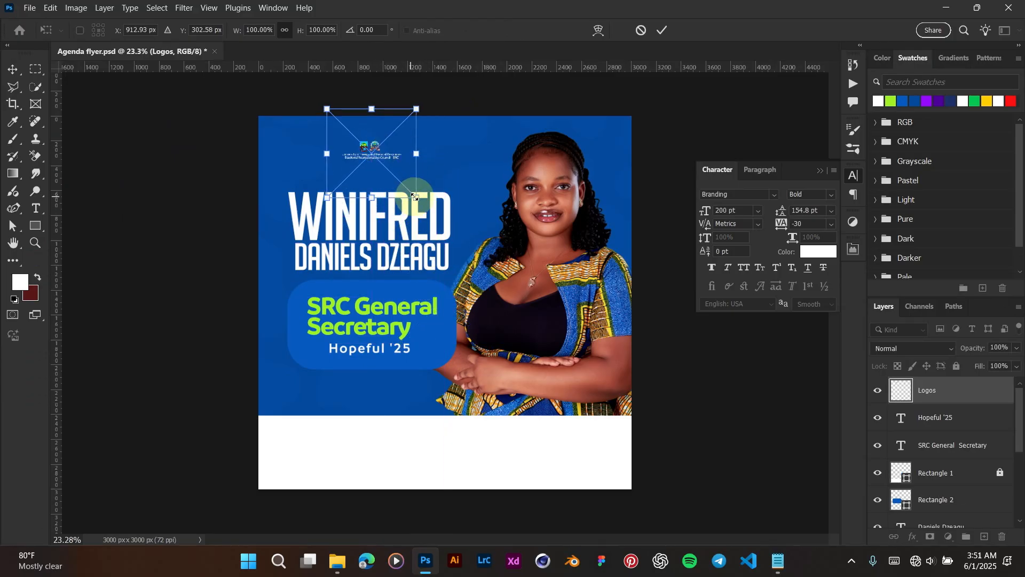
Step: Enlarge the logos to roughly double size and centre them above WINIFRED
drag(414, 196, 487, 252)
scroll(380, 107, up, 1)
drag(373, 134, 364, 148)
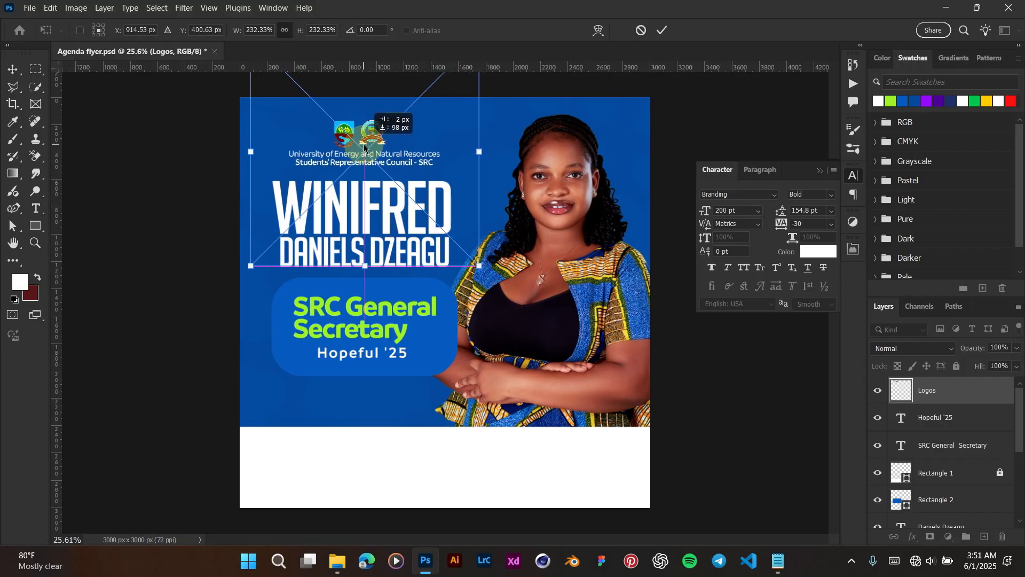
key(Return)
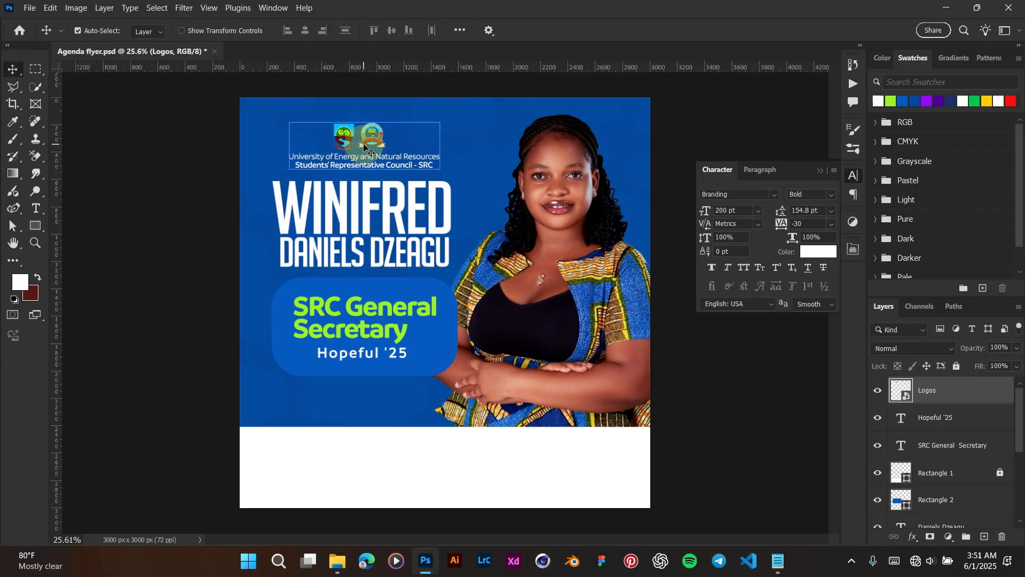
click(456, 122)
scroll(353, 172, up, 5)
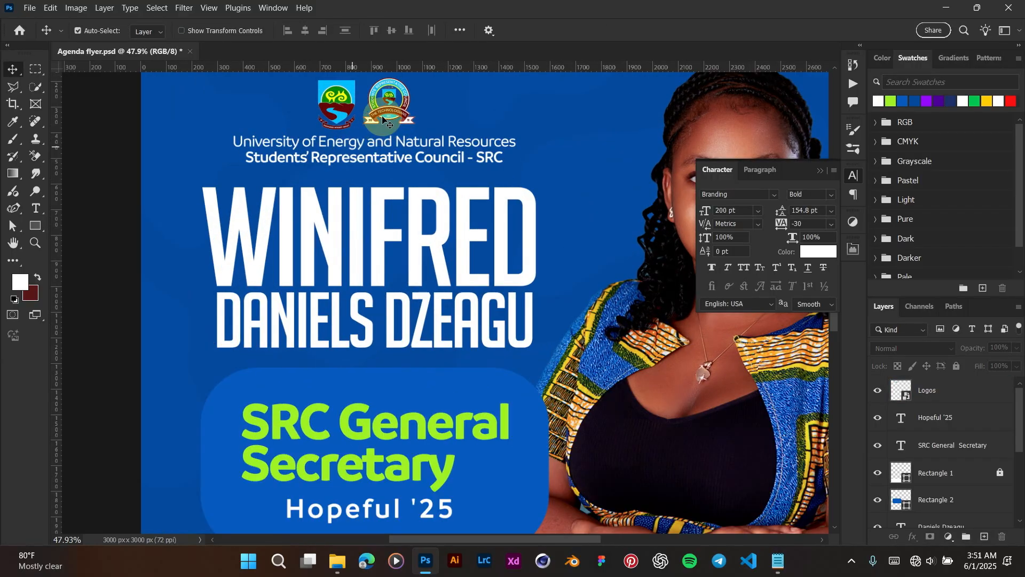
drag(394, 111, 384, 111)
key(Down)
key(Down)
key(Down)
key(Down)
key(Down)
key(Down)
key(Down)
key(Down)
key(Down)
key(Down)
key(Down)
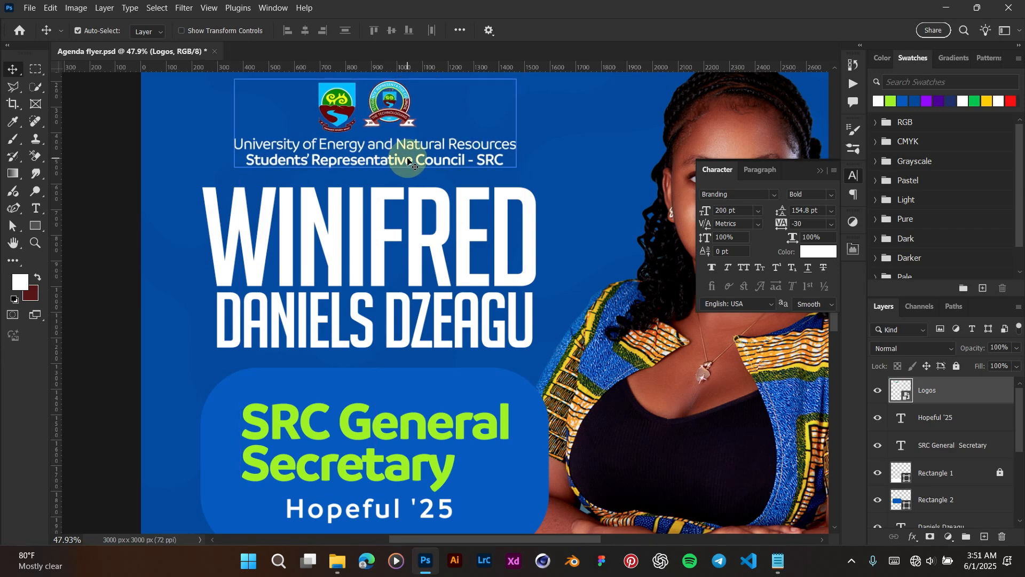
scroll(408, 160, down, 4)
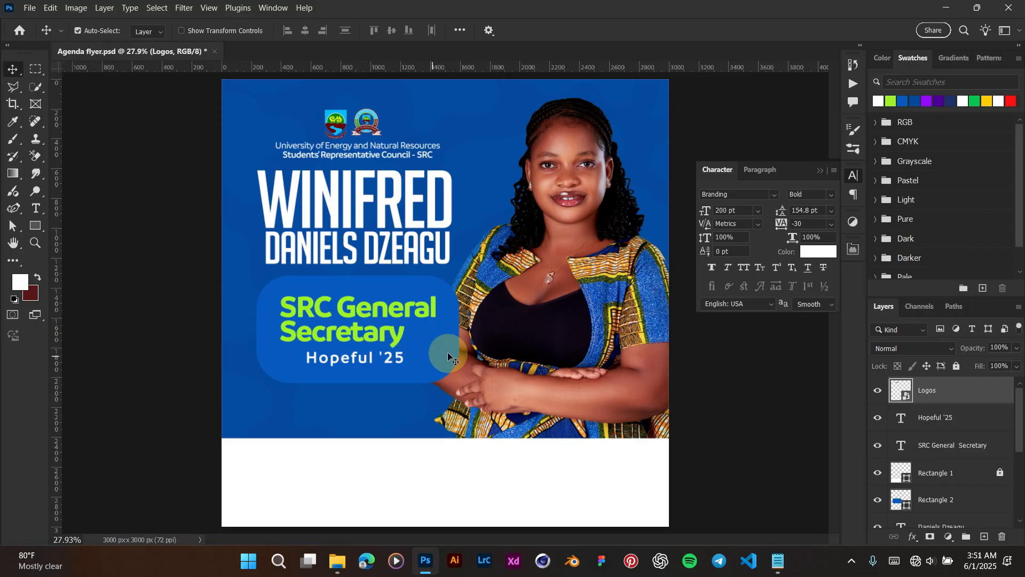
Step: Duplicate the blue role box shape layer and add a new empty layer
click(436, 361)
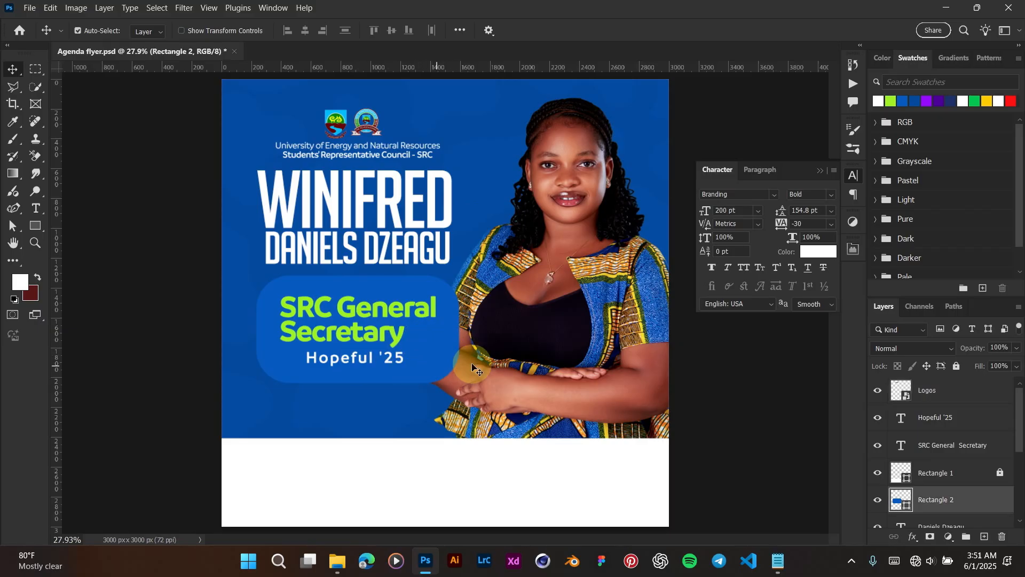
click(952, 502)
drag(960, 504, 989, 538)
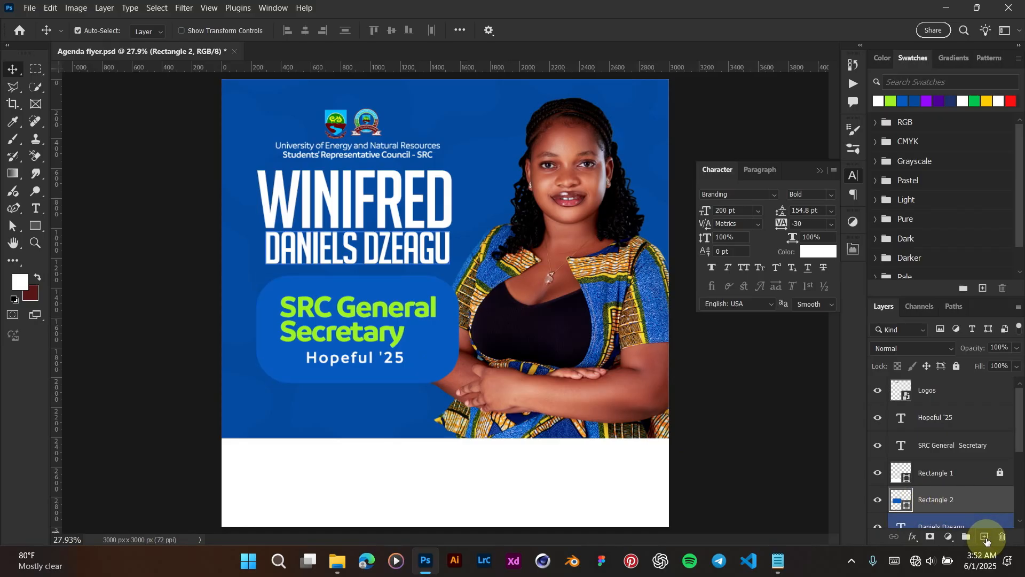
click(986, 538)
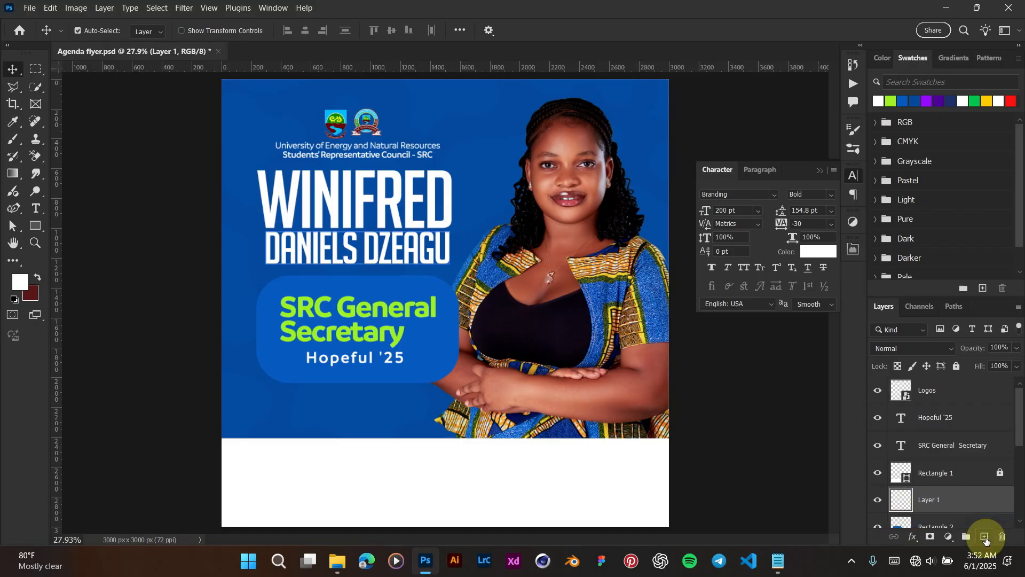
Step: Draw a white ellipse across the role box, stretch it taller, and shift it into place
click(37, 233)
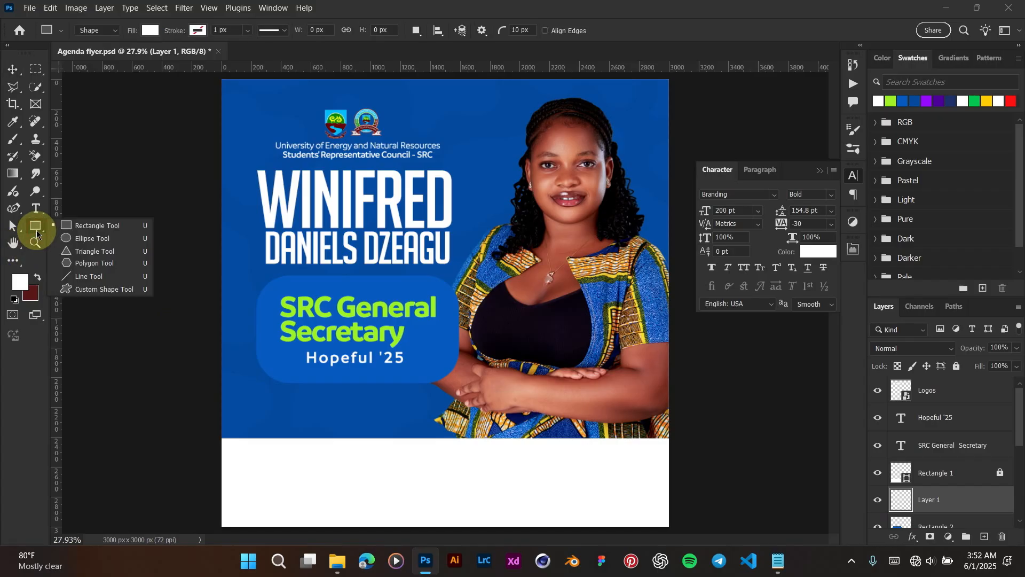
click(82, 241)
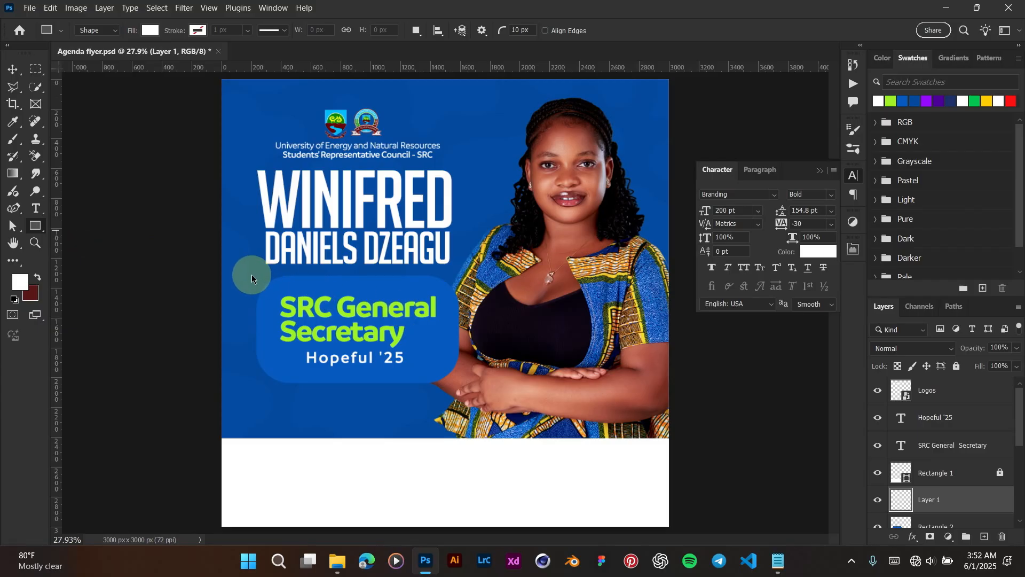
drag(248, 272, 509, 344)
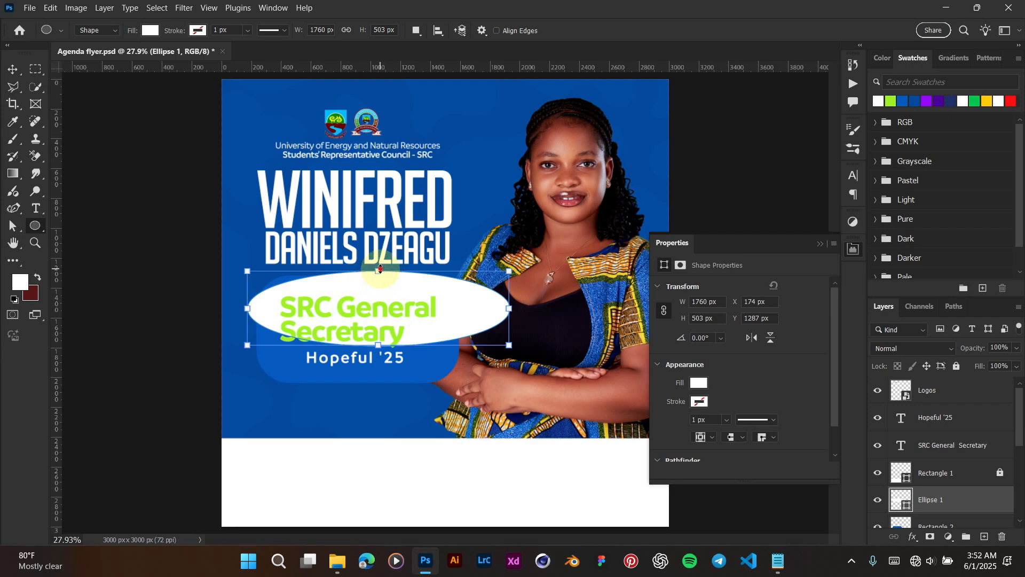
drag(378, 270, 377, 258)
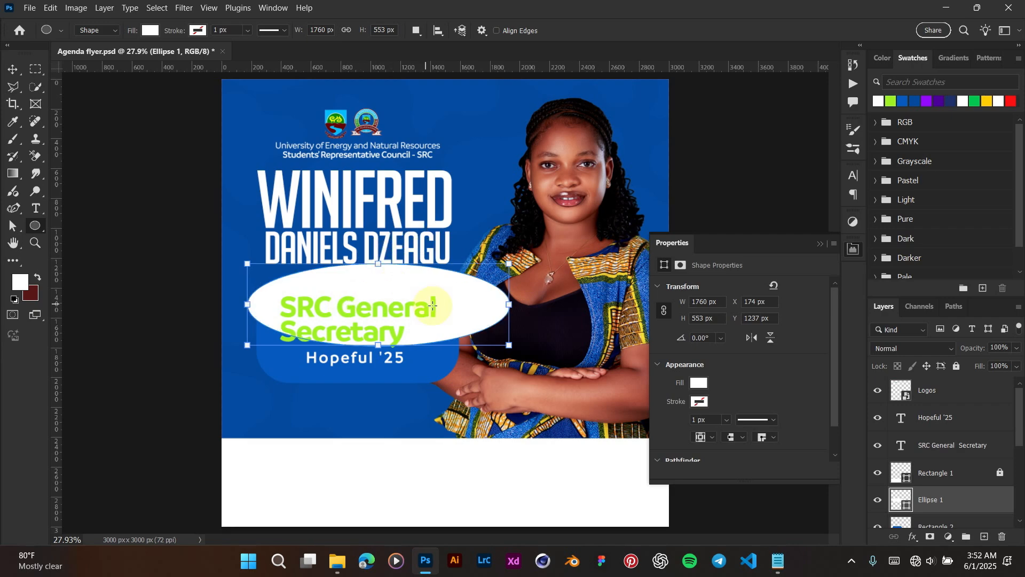
key(v)
drag(457, 319, 450, 319)
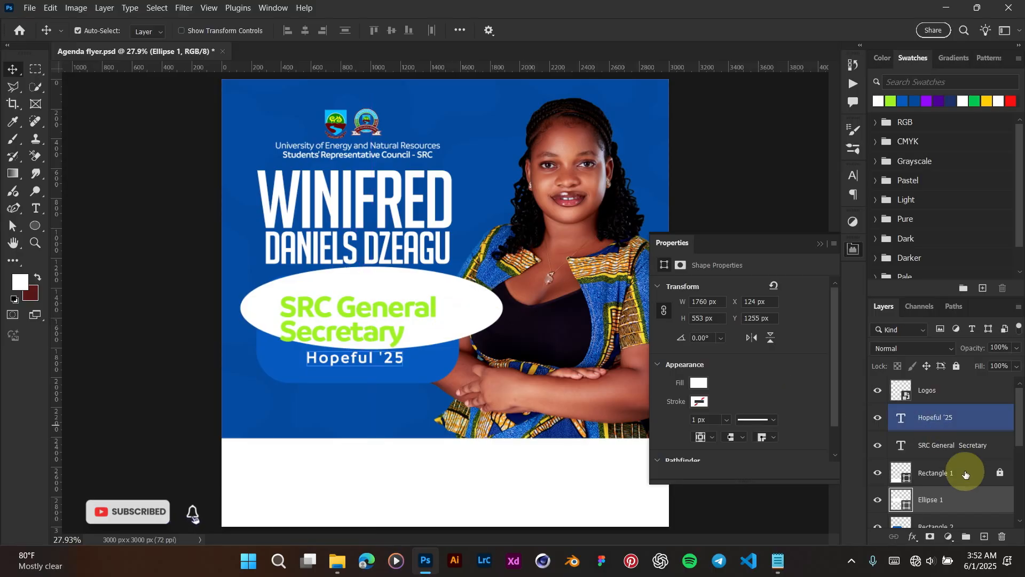
Step: Clip Ellipse 1 to the Rectangle 2 role box and lower its opacity to 7%
click(965, 511)
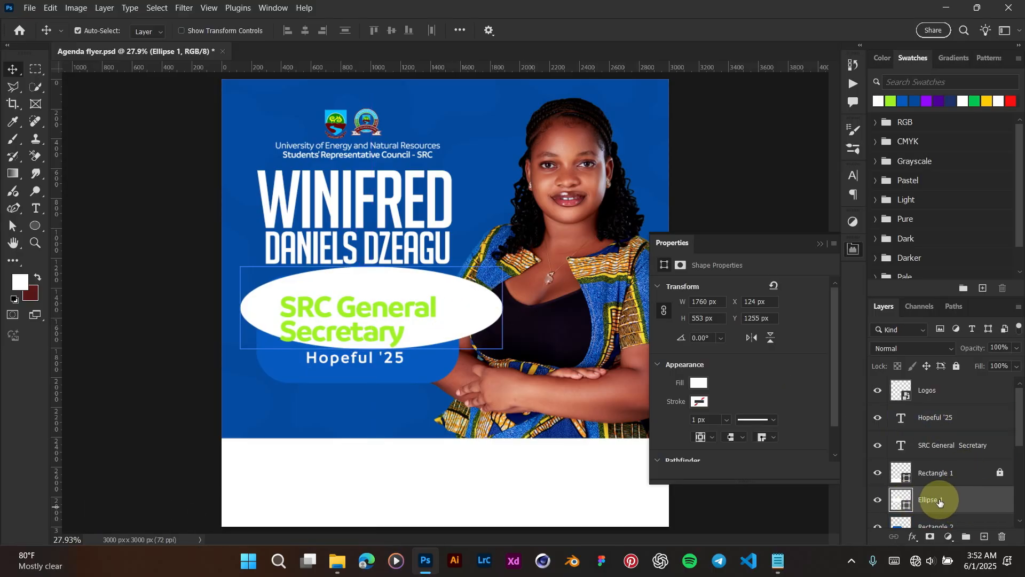
right_click(940, 500)
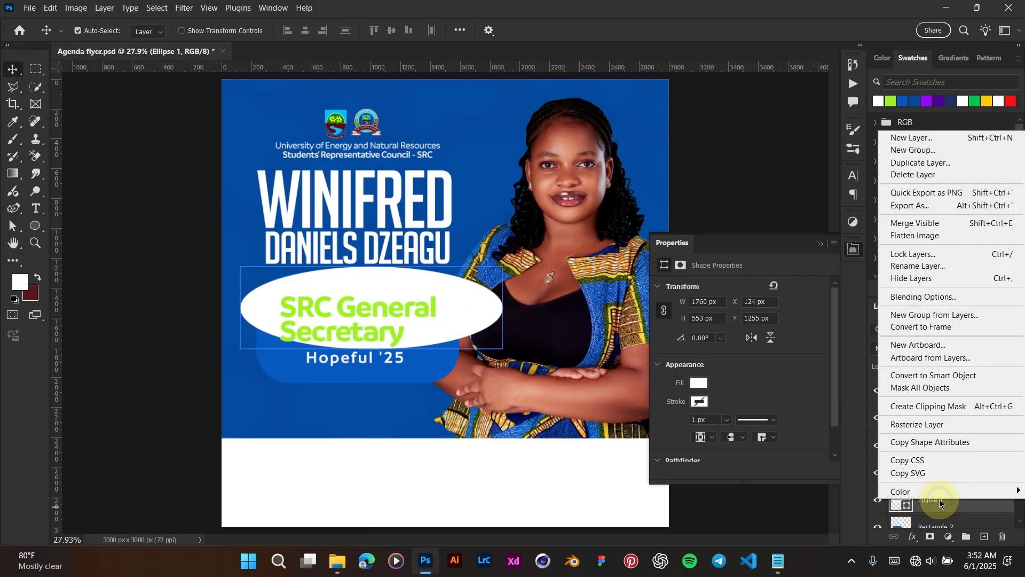
click(927, 408)
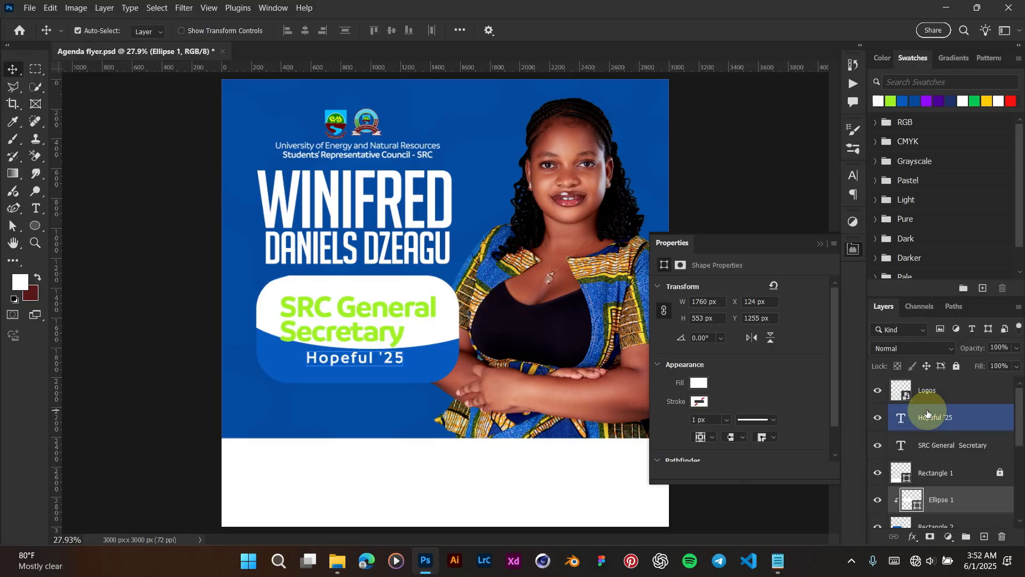
click(819, 247)
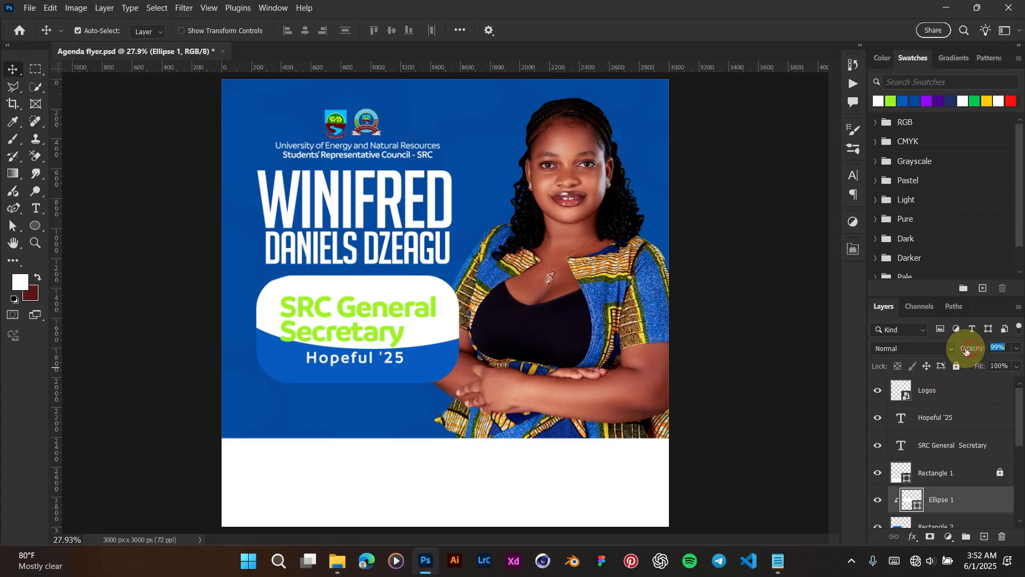
drag(967, 350, 910, 350)
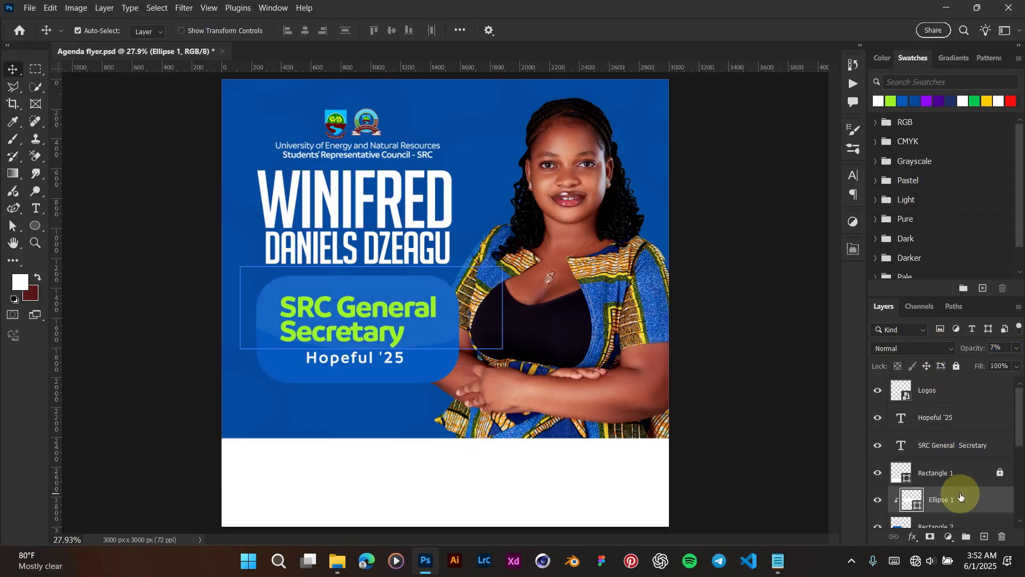
click(930, 522)
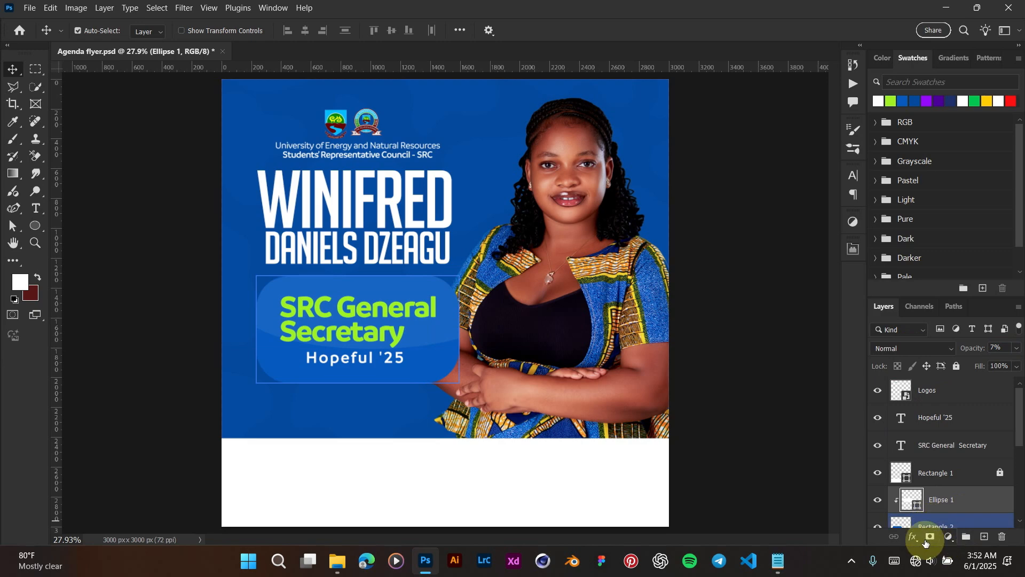
click(931, 502)
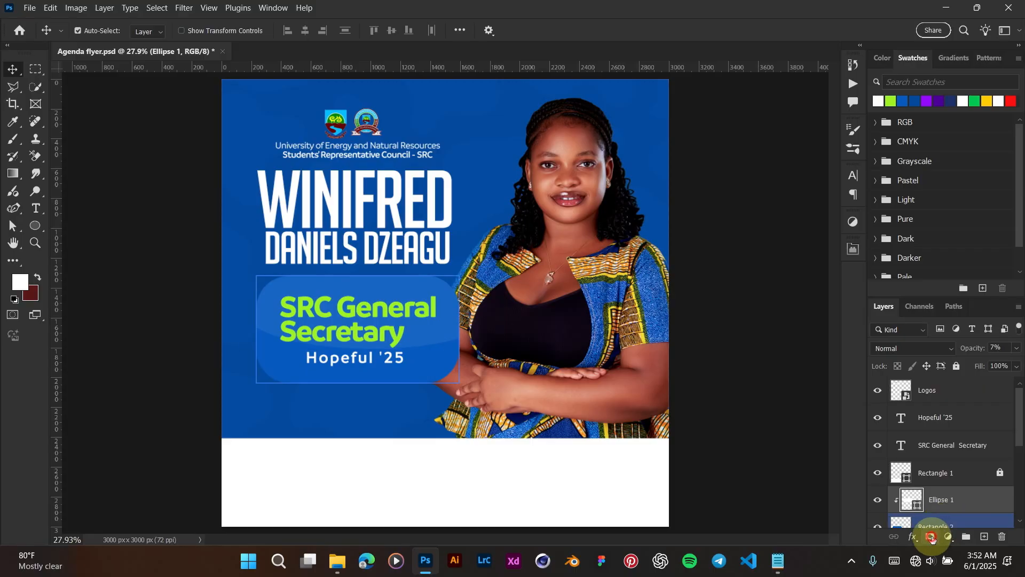
Step: Add a layer mask to Ellipse 1 and pick a soft brush at about 199 px
click(931, 536)
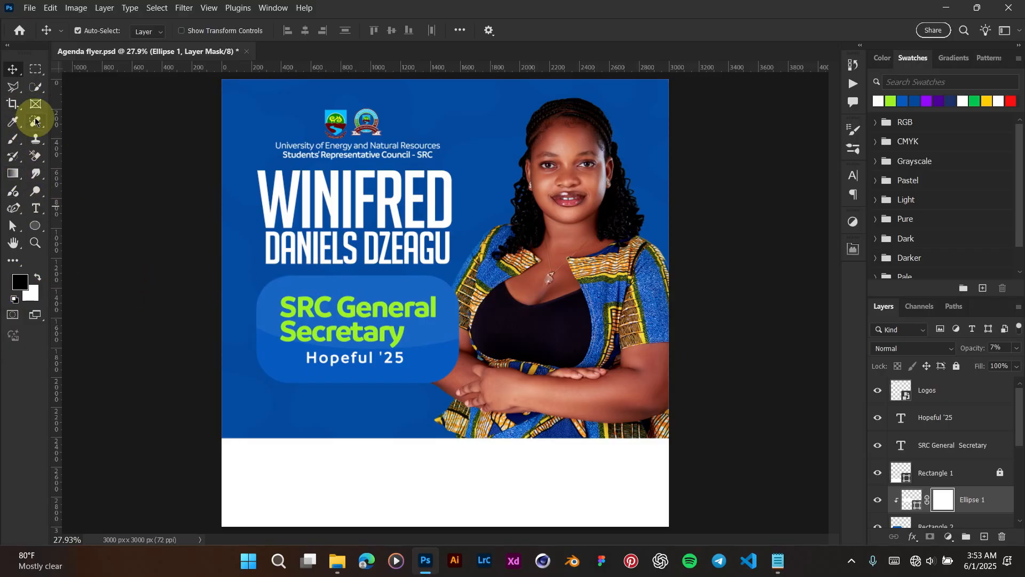
click(14, 138)
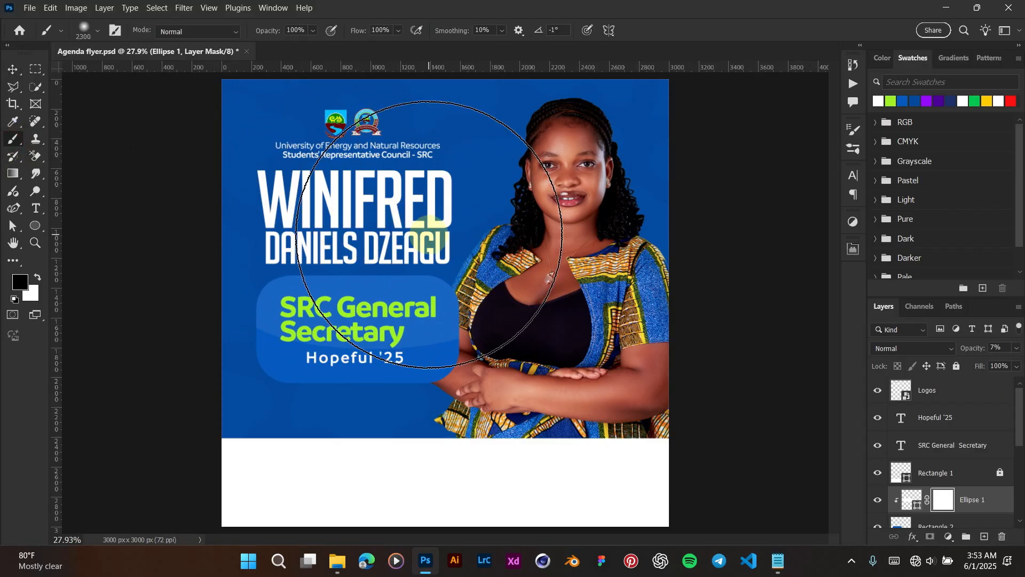
click(97, 33)
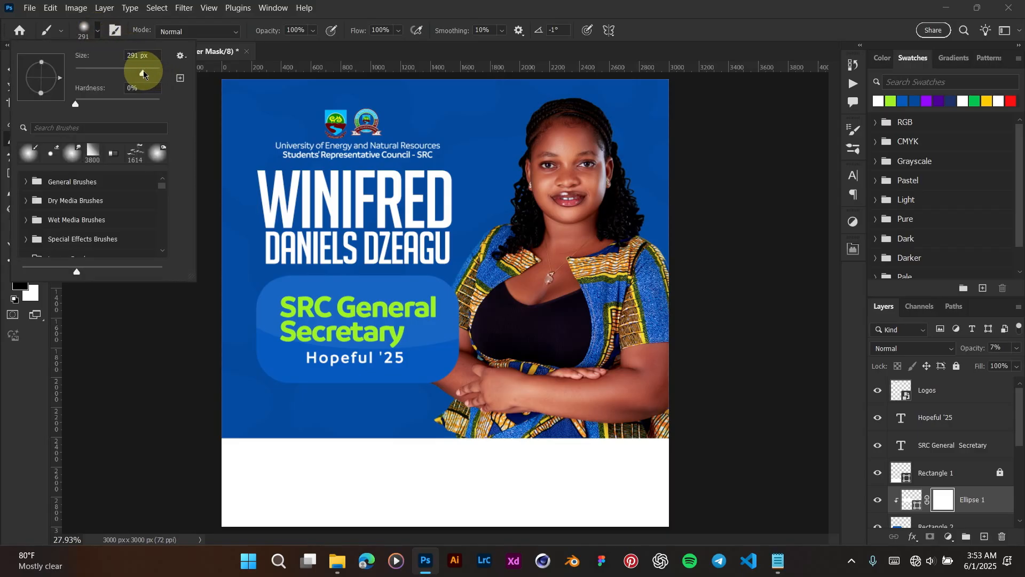
key(Return)
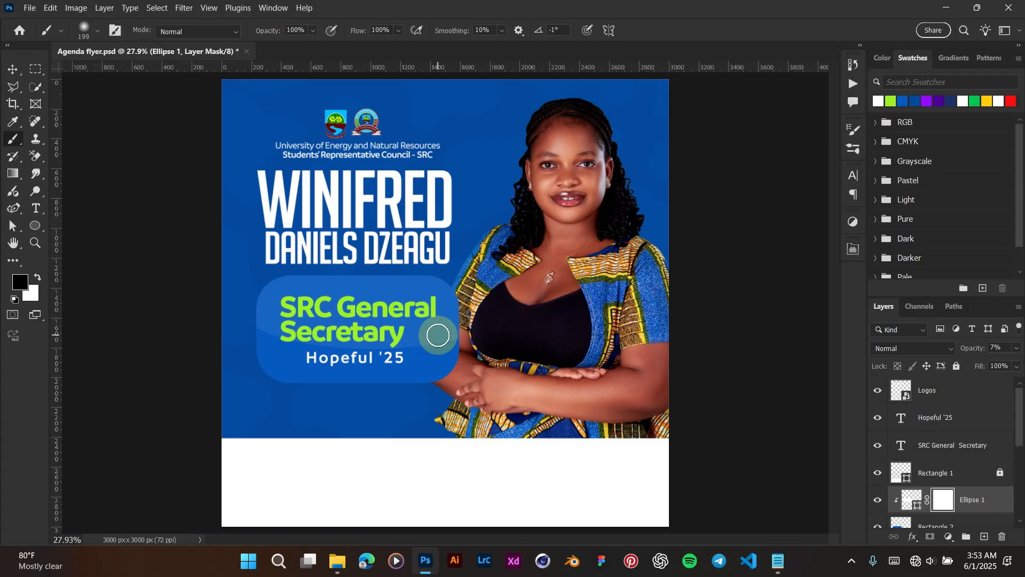
Step: Enlarge the brush to 1100 px and paint black on the mask to hide most of the ellipse
key(bracketright)
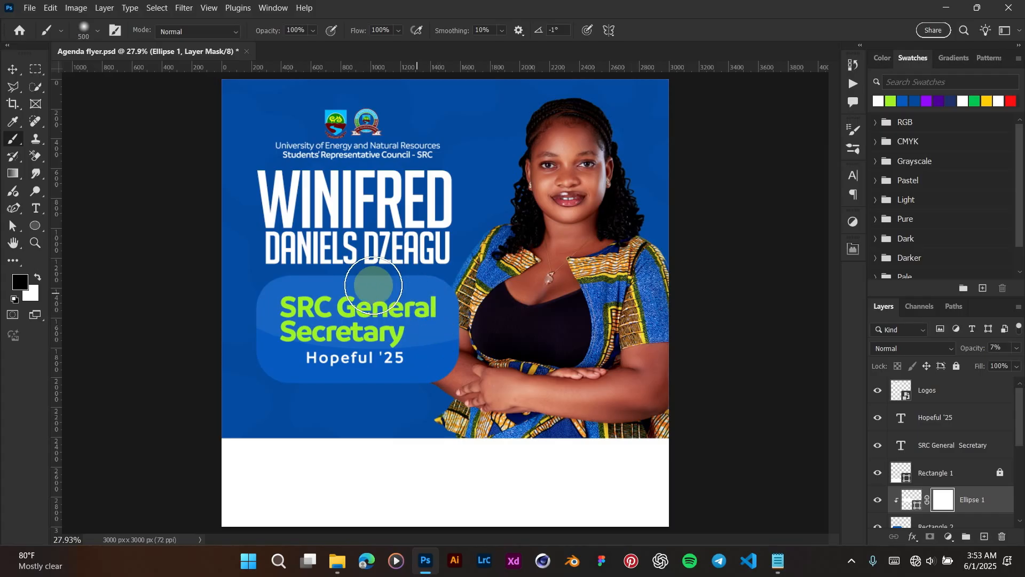
key(bracketright)
key(bracketright)
key(bracketright)
key(bracketright)
key(bracketright)
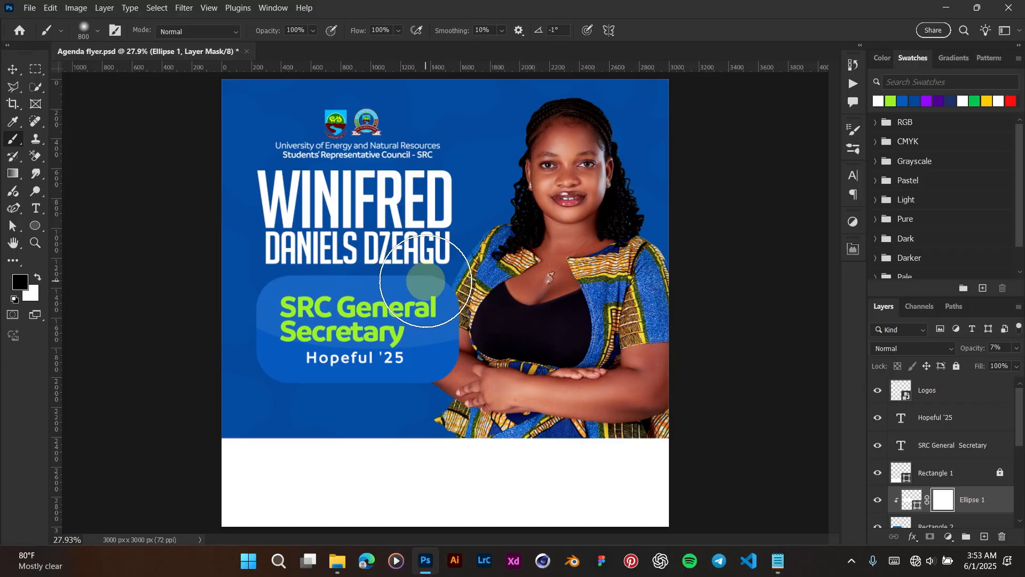
key(bracketleft)
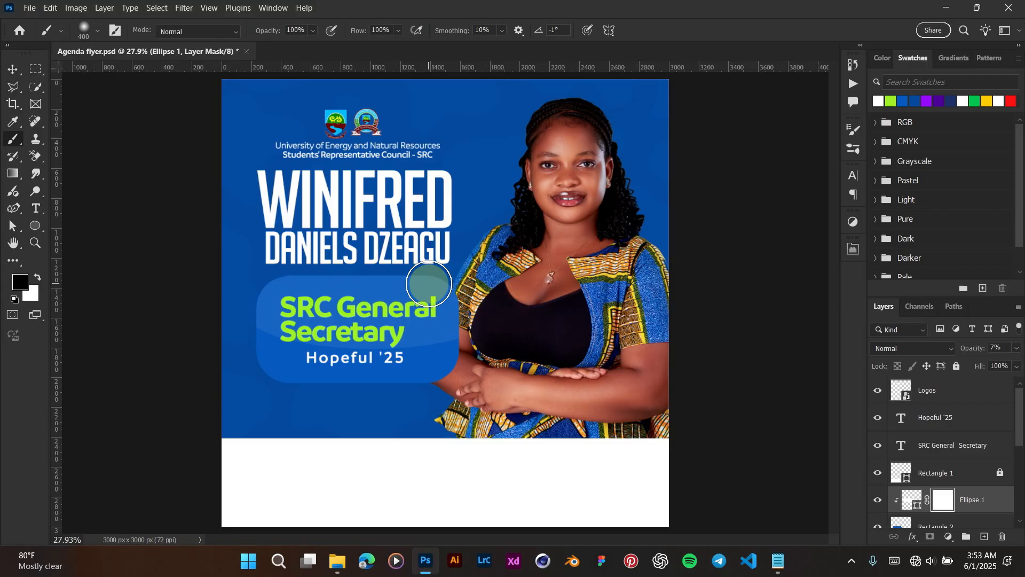
key(bracketright)
key(bracketright)
key(bracketright)
key(bracketright)
key(bracketright)
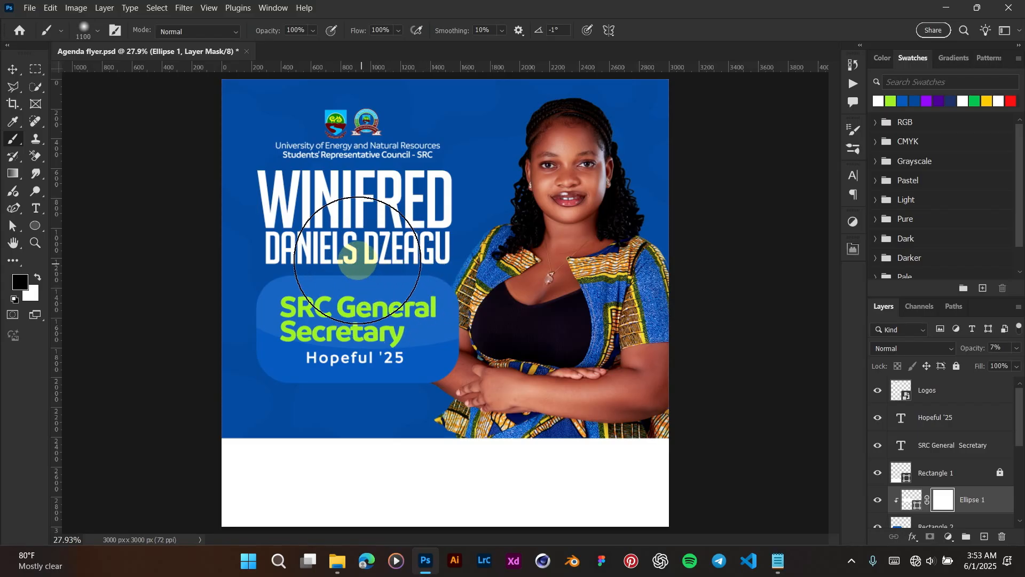
scroll(322, 252, up, 4)
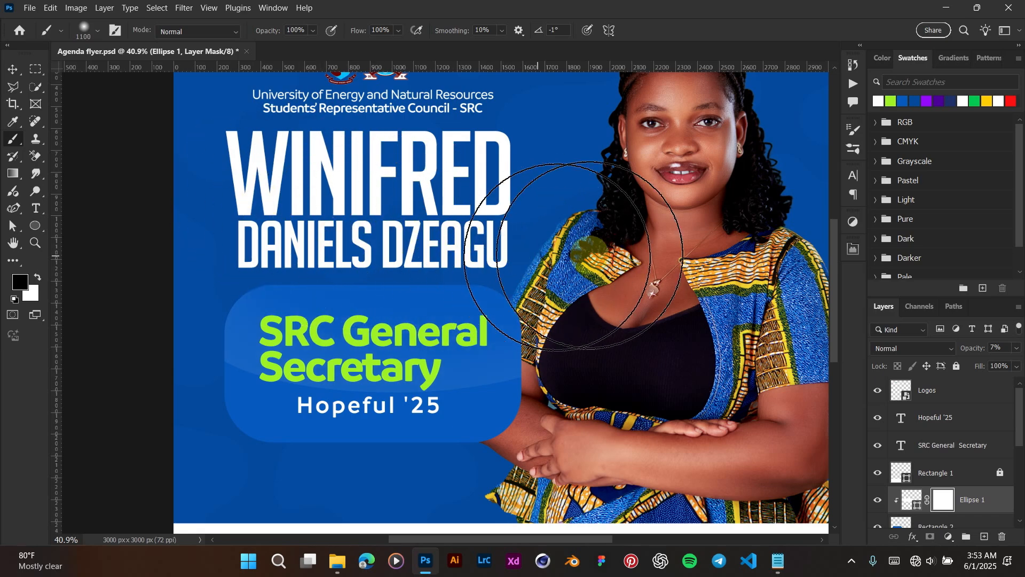
mouse_move(474, 251)
mouse_down()
mouse_move(262, 209)
mouse_move(455, 253)
mouse_move(560, 254)
mouse_up()
scroll(559, 254, down, 4)
Step: Raise the Ellipse 1 highlight to 16% opacity and nudge the SRC General Secretary text down
key(v)
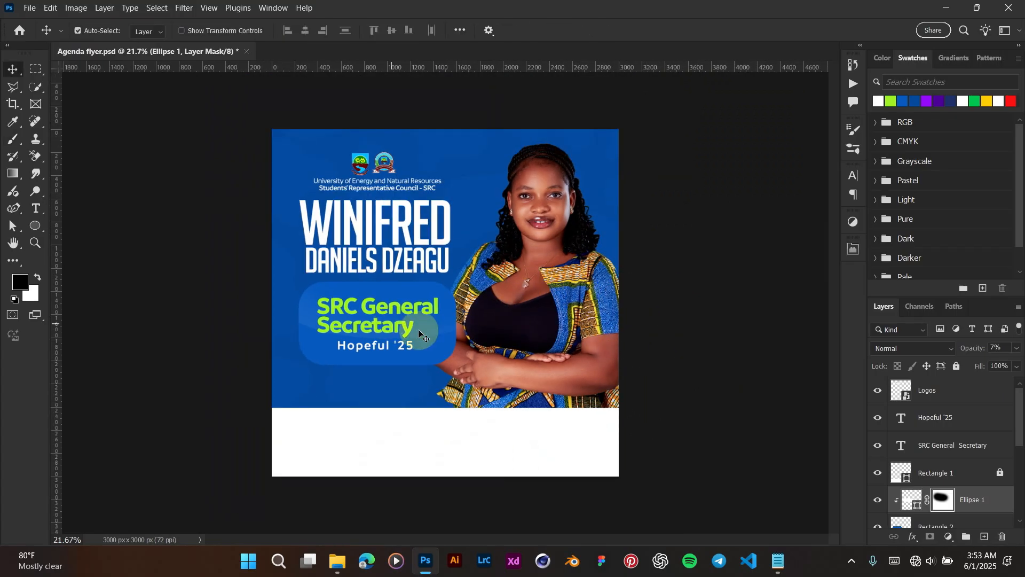
click(912, 500)
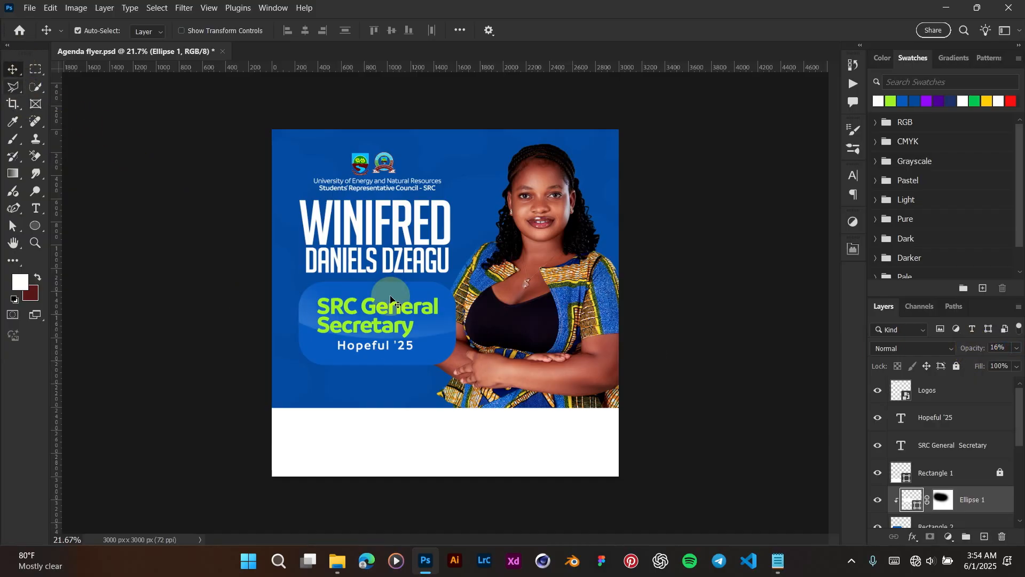
click(430, 309)
scroll(431, 308, up, 1)
scroll(429, 306, up, 1)
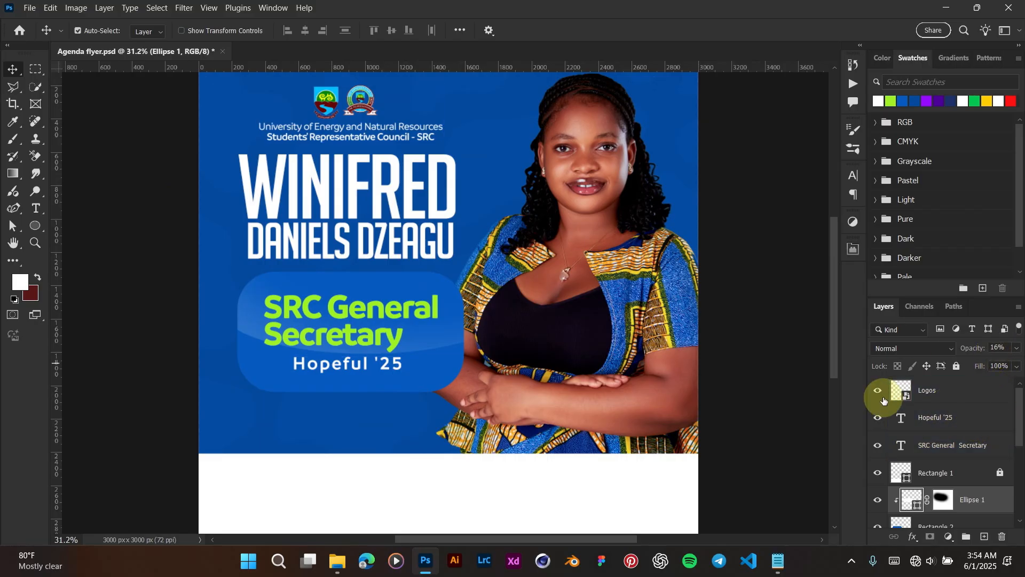
scroll(416, 371, up, 3)
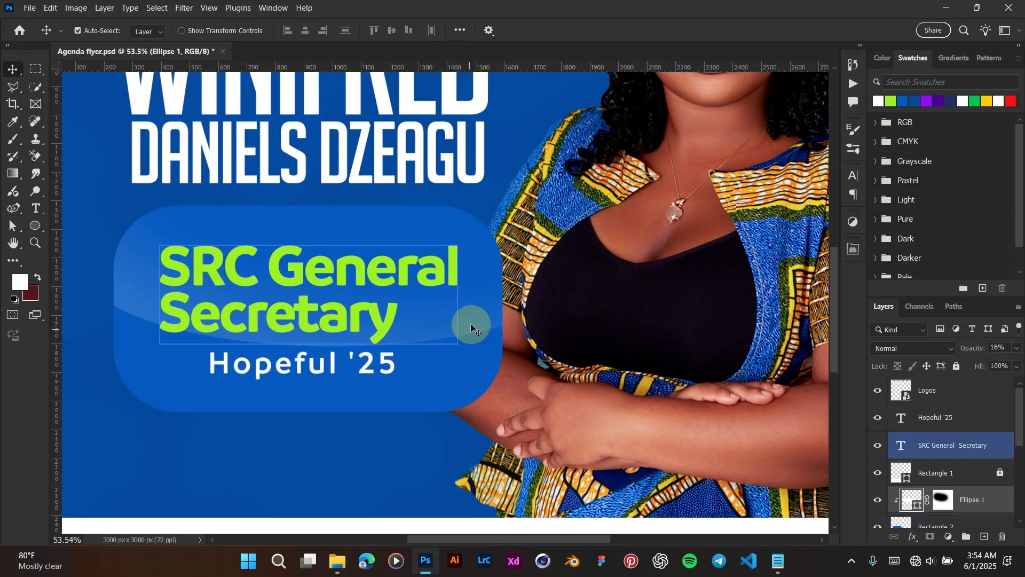
drag(469, 319, 469, 325)
click(306, 365)
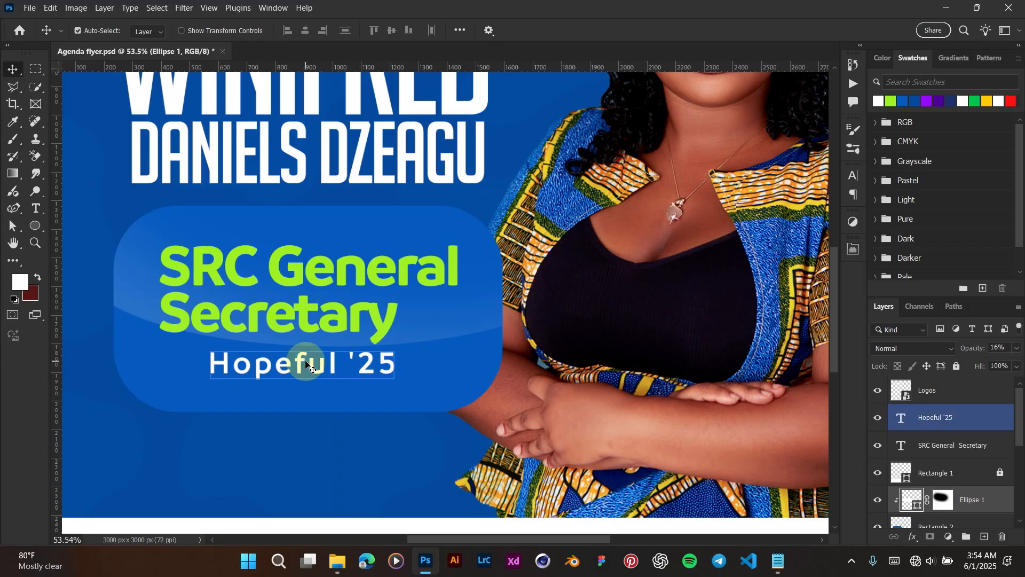
click(458, 322)
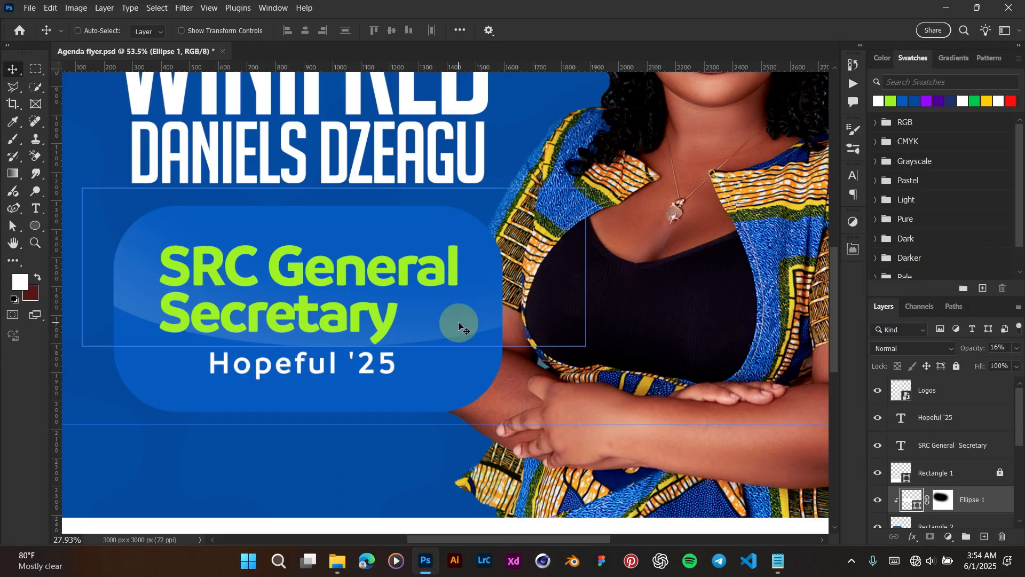
scroll(458, 323, down, 3)
scroll(454, 315, down, 1)
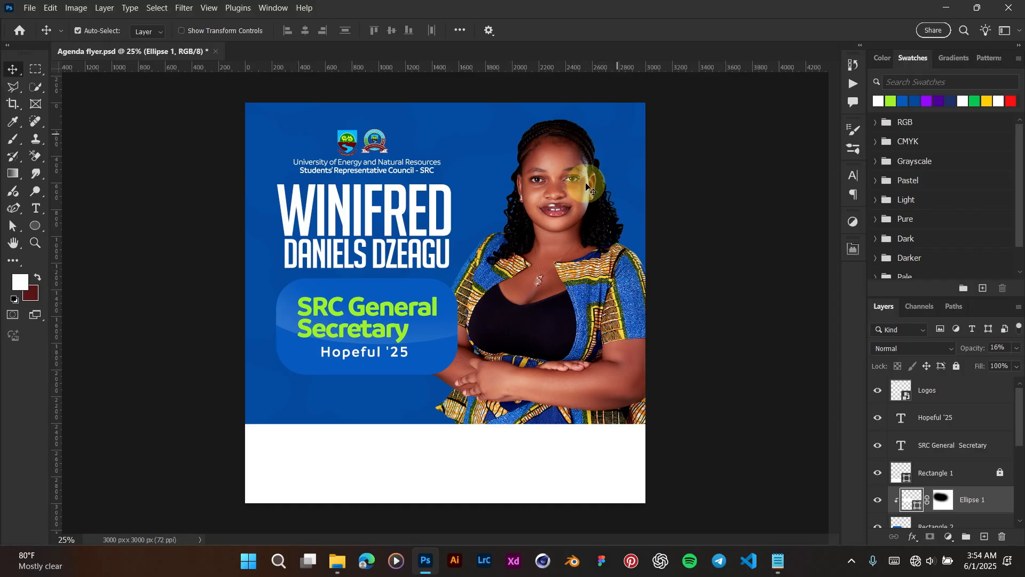
Step: Place the green Shape file from Agenda Resources, enlarged and moved toward the top-right
click(338, 561)
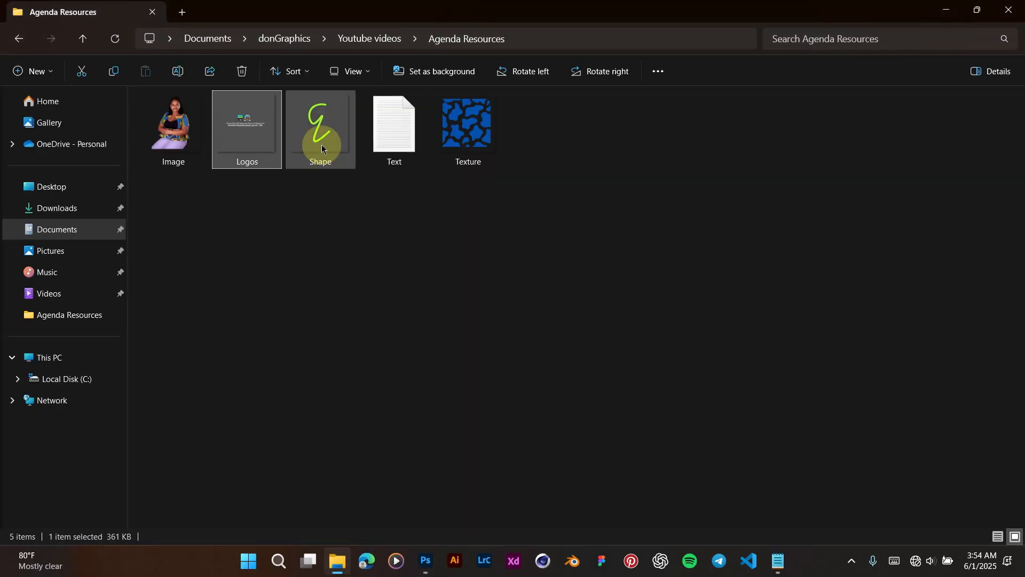
drag(321, 149, 585, 217)
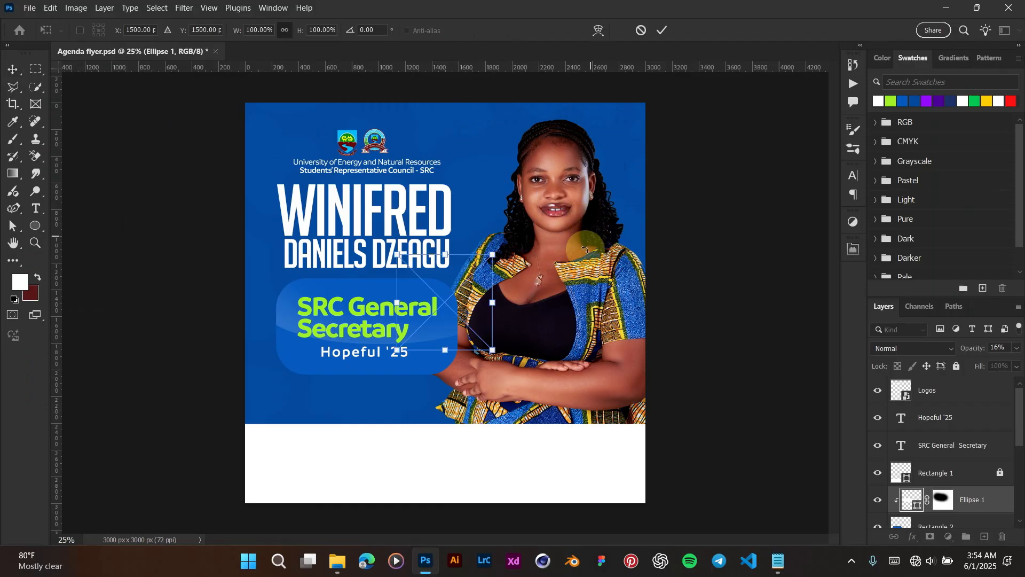
drag(587, 138, 674, 74)
drag(517, 250, 605, 207)
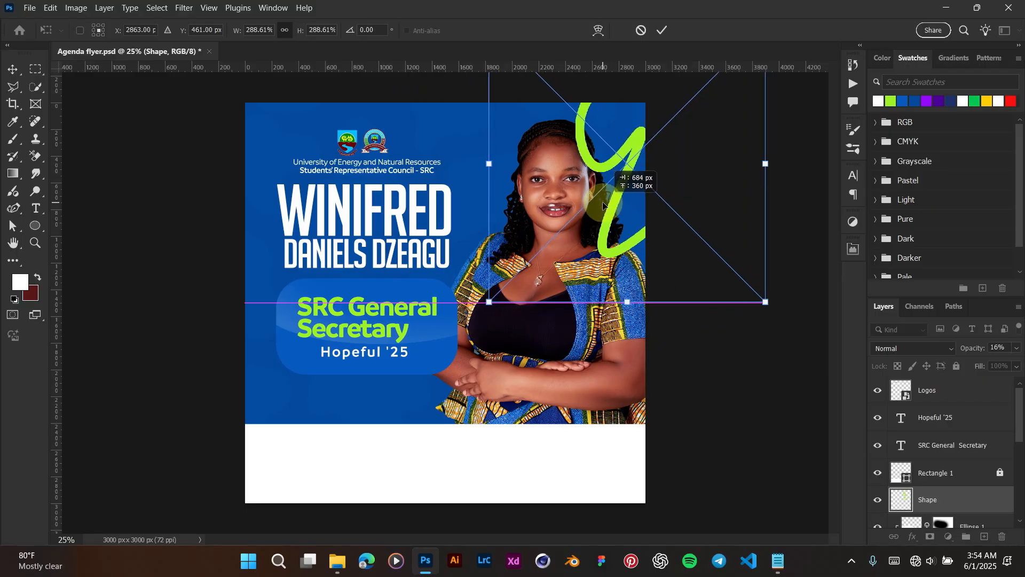
key(Return)
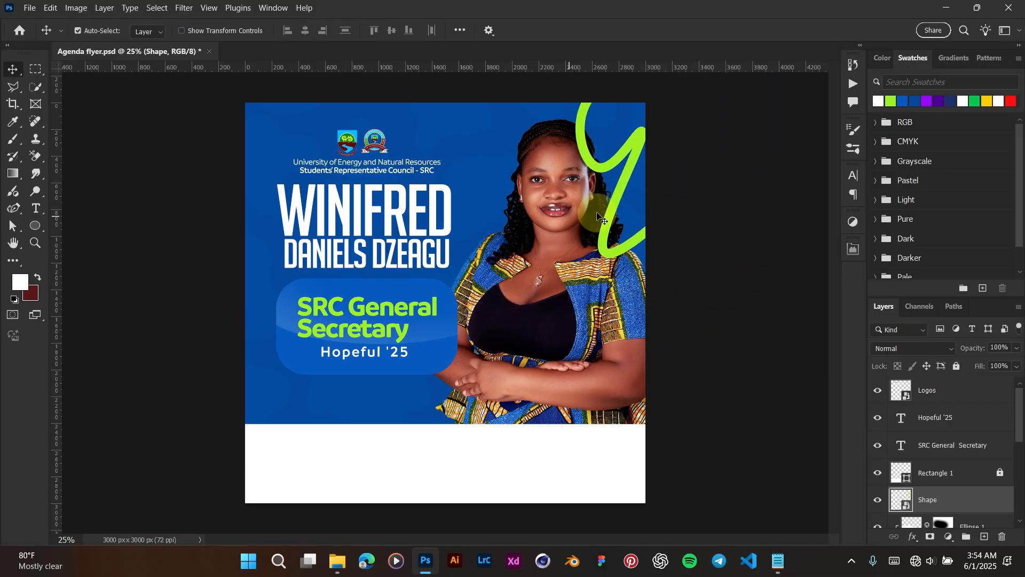
Step: Put the green Shape layer behind the portrait, then stretch it taller and reposition it
scroll(988, 483, down, 1)
drag(962, 478, 915, 472)
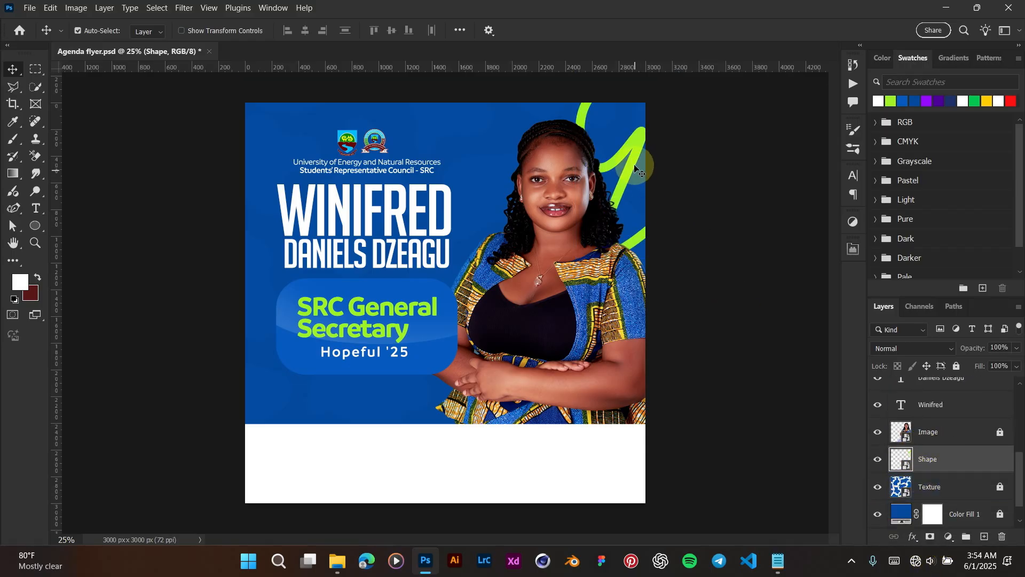
drag(635, 153, 633, 143)
key(ctrl)
key(ctrl+t)
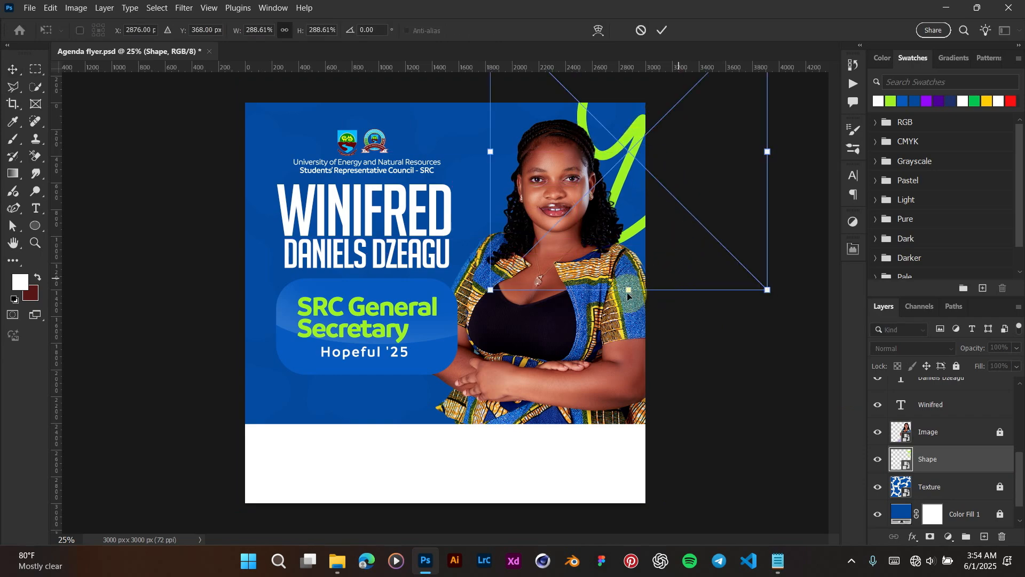
drag(628, 286, 631, 328)
drag(635, 164, 641, 133)
key(Return)
Step: Nudge the portrait Image layer slightly right and lock it
click(958, 428)
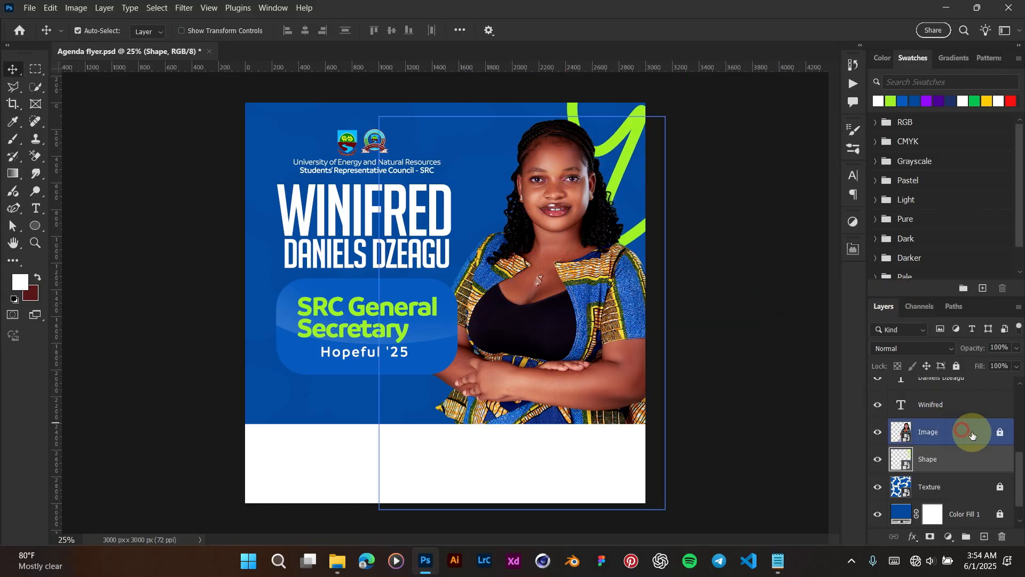
mouse_move(571, 326)
mouse_down()
mouse_move(572, 315)
mouse_move(579, 321)
mouse_up()
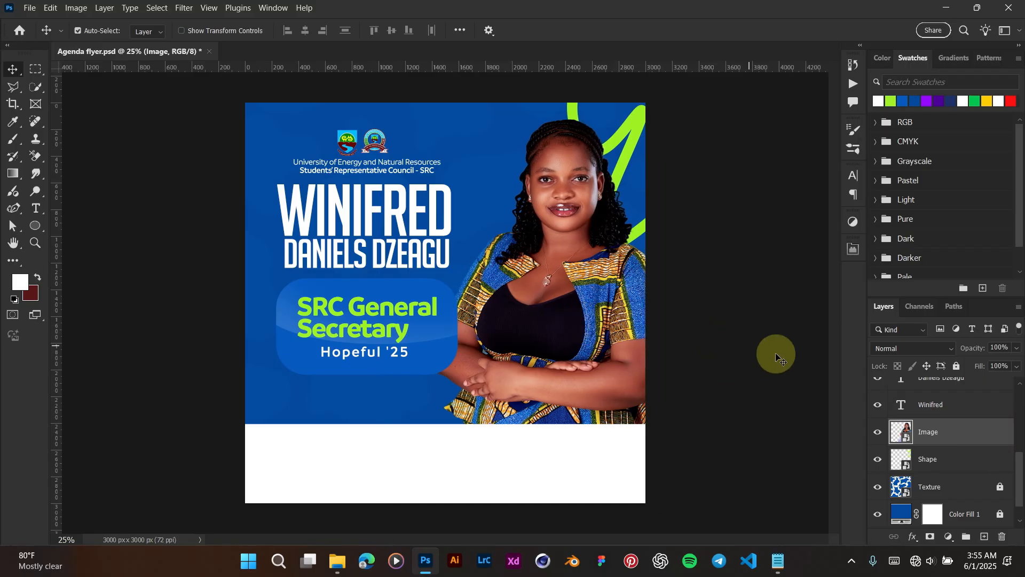
click(959, 367)
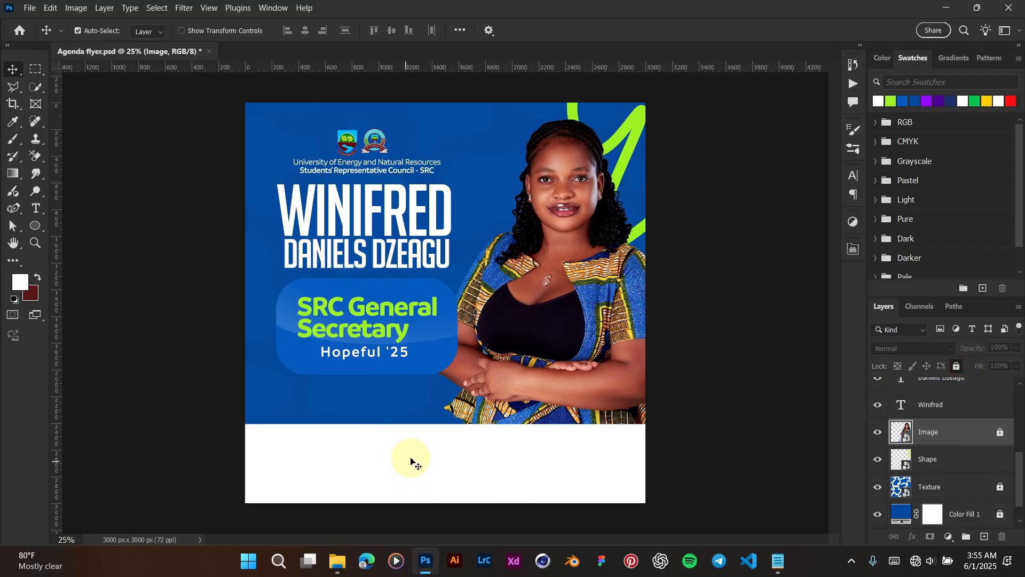
click(448, 447)
Step: Unlock the white Rectangle 1 footer and raise it slightly on the flyer
click(972, 486)
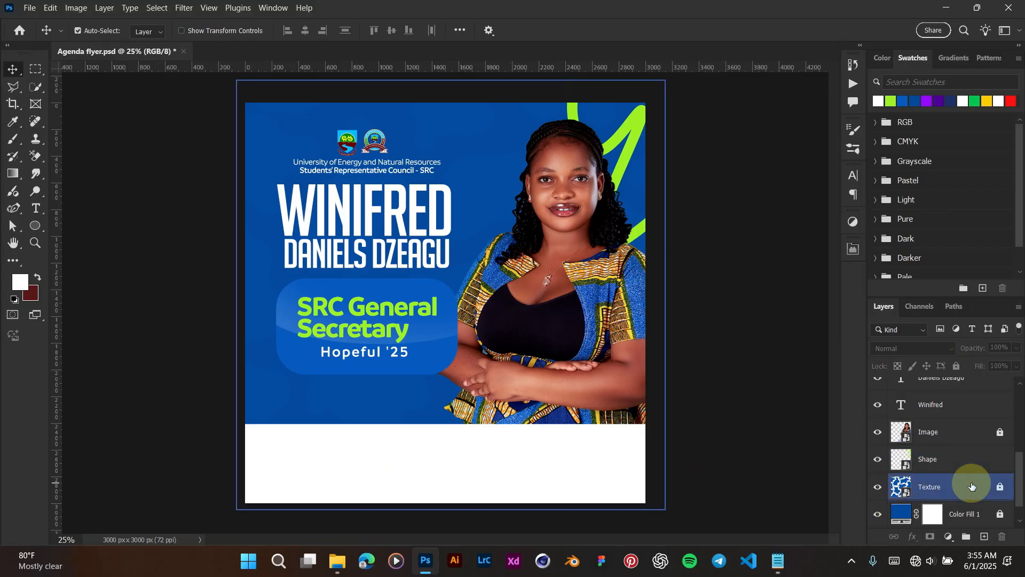
click(379, 474)
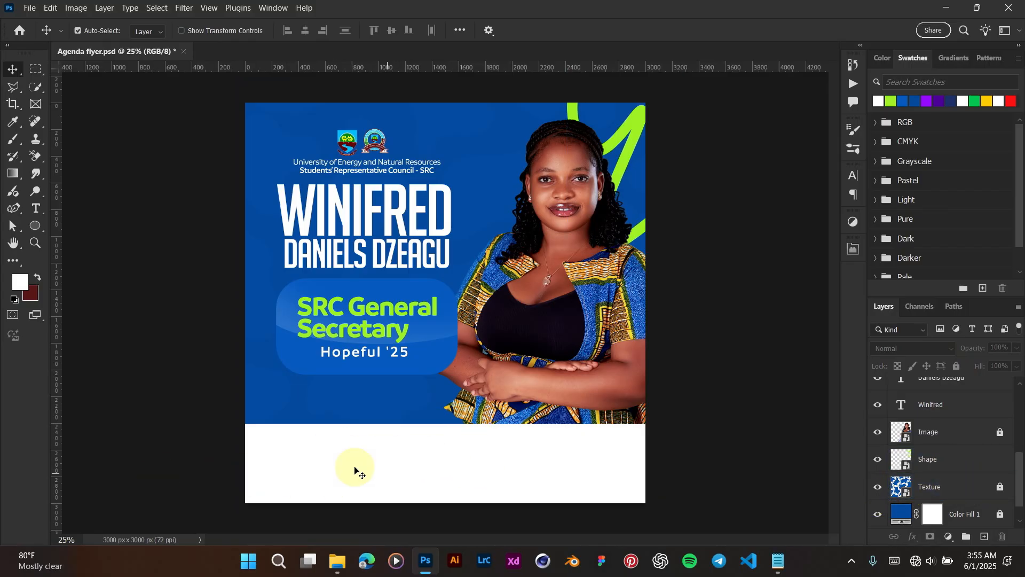
click(939, 483)
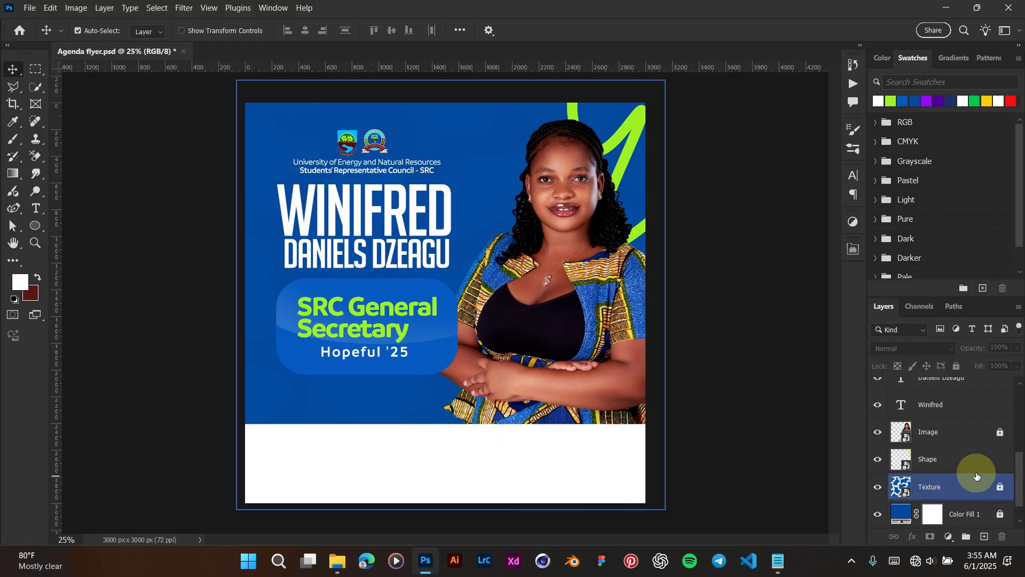
scroll(957, 479, up, 2)
click(957, 480)
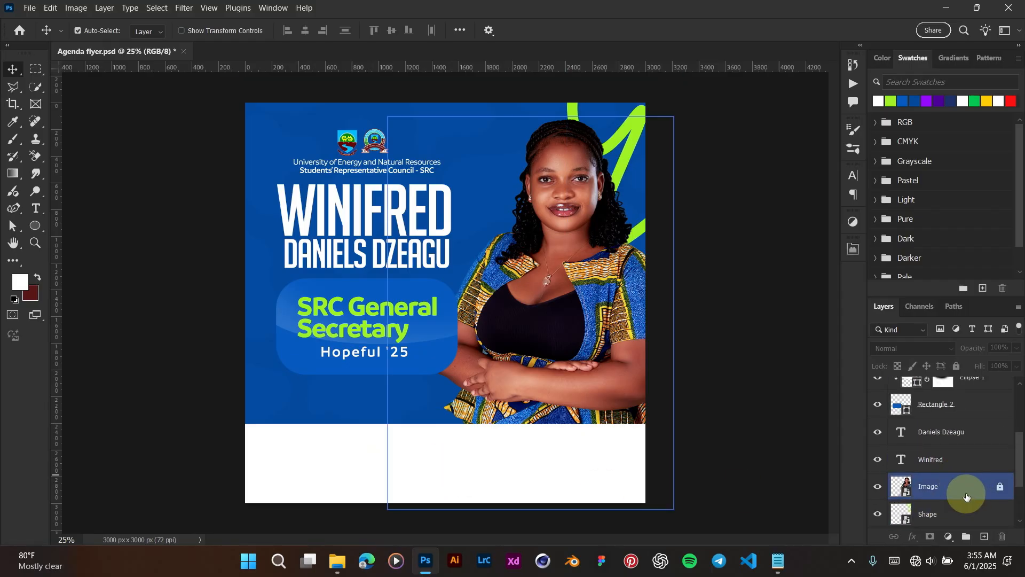
click(750, 466)
scroll(939, 460, up, 4)
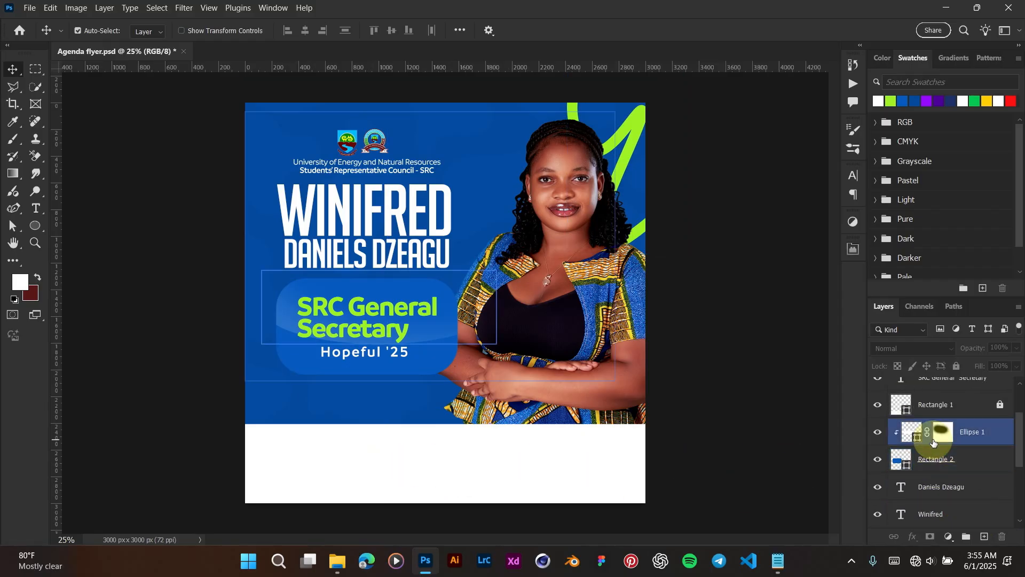
click(966, 462)
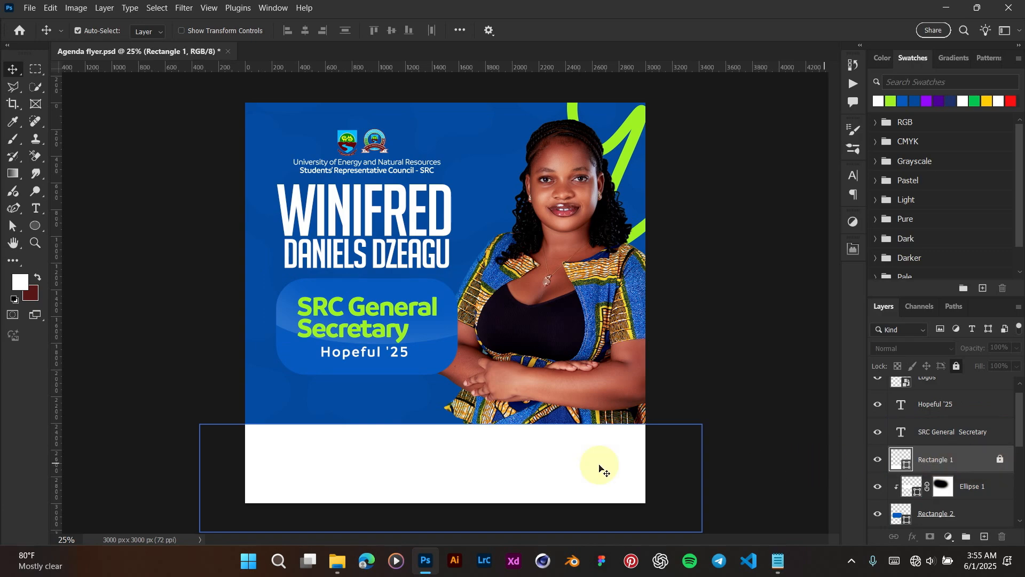
click(1003, 460)
drag(614, 481, 617, 472)
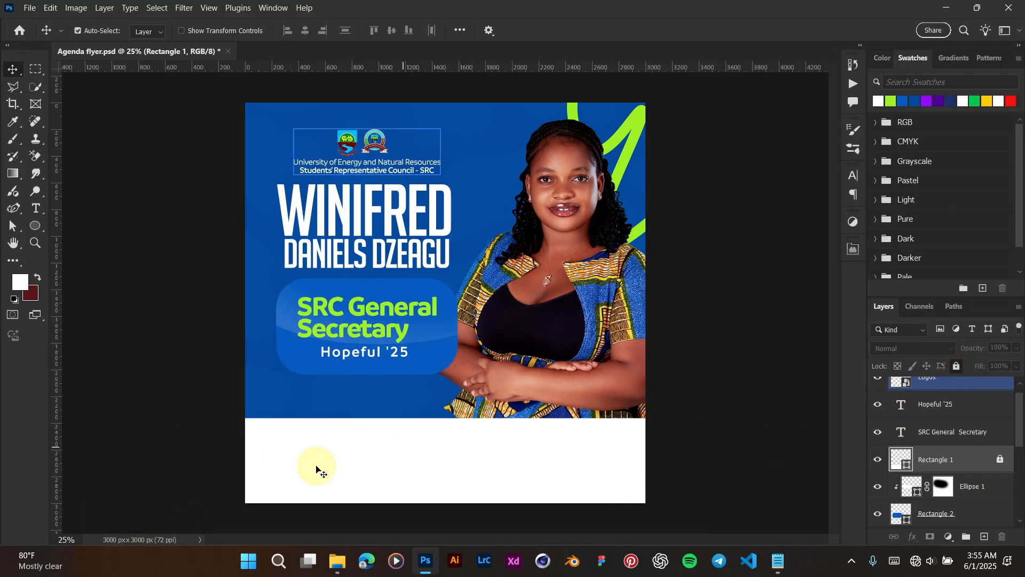
Step: Copy the three hashtag lines from the Notepad notes
click(778, 560)
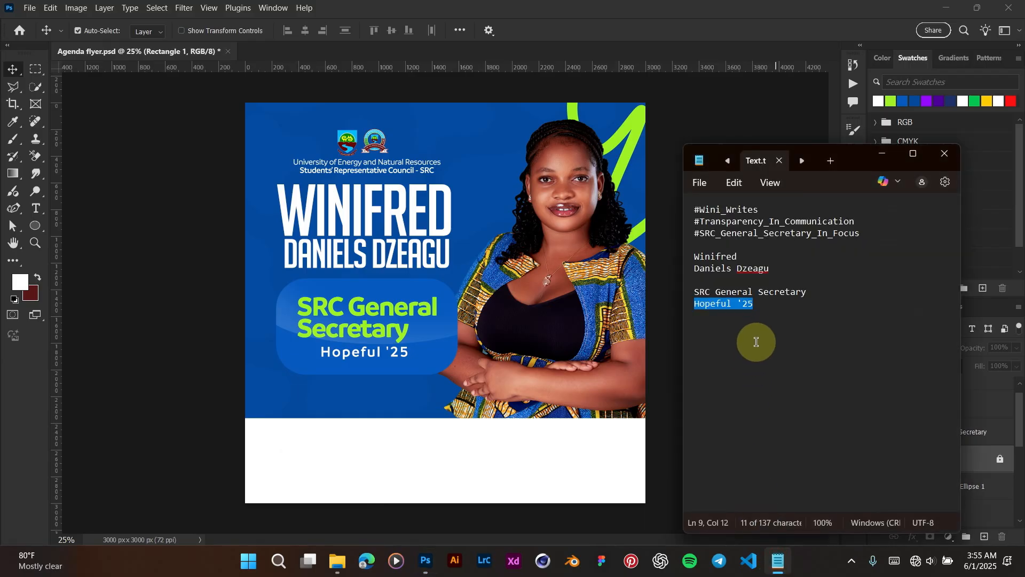
click(756, 342)
drag(869, 237, 687, 216)
click(623, 8)
Step: Duplicate the role text into the footer in blue, paste the hashtags over it, and shrink it
click(367, 328)
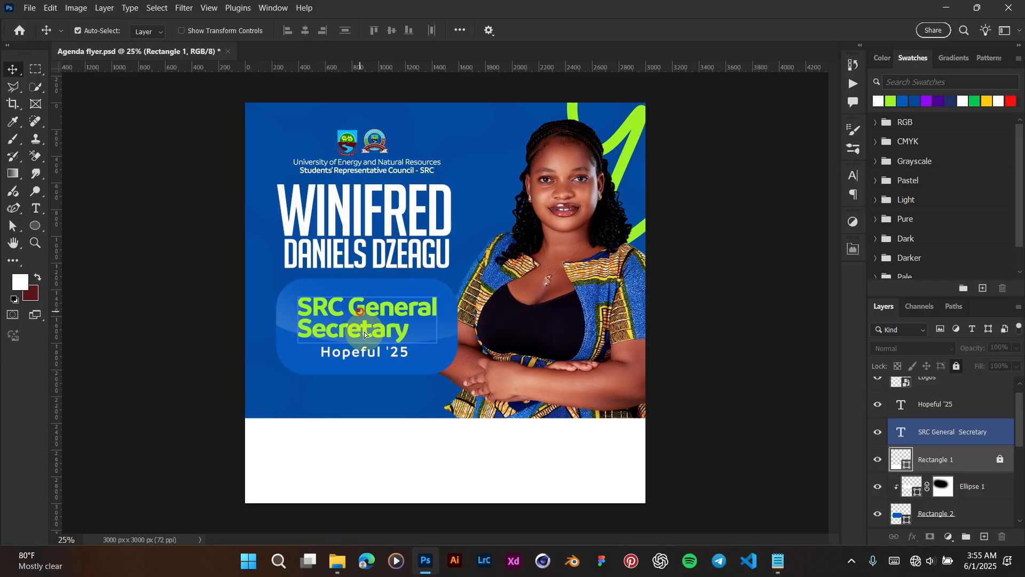
drag(364, 331, 360, 452)
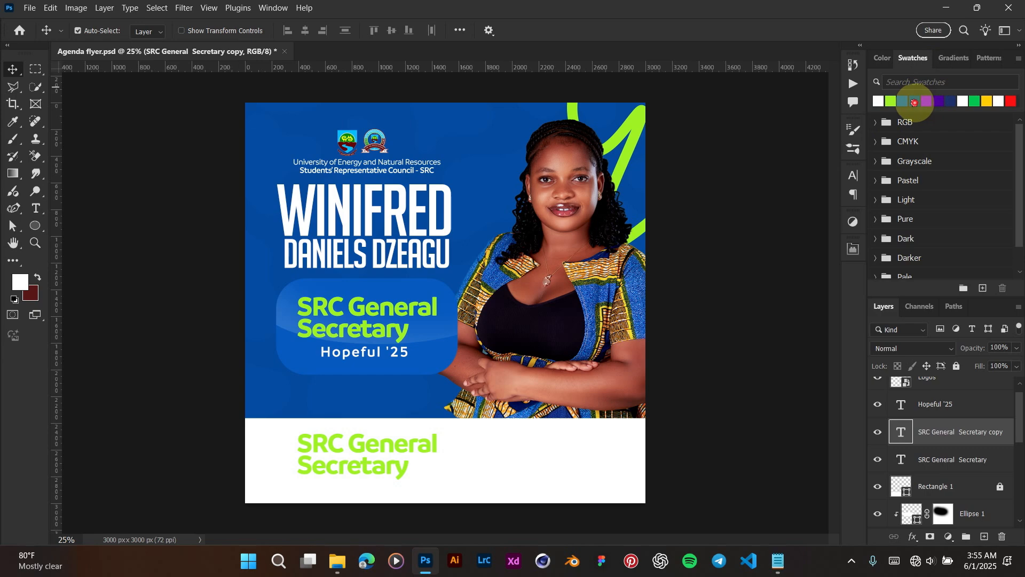
click(916, 101)
drag(383, 463, 389, 461)
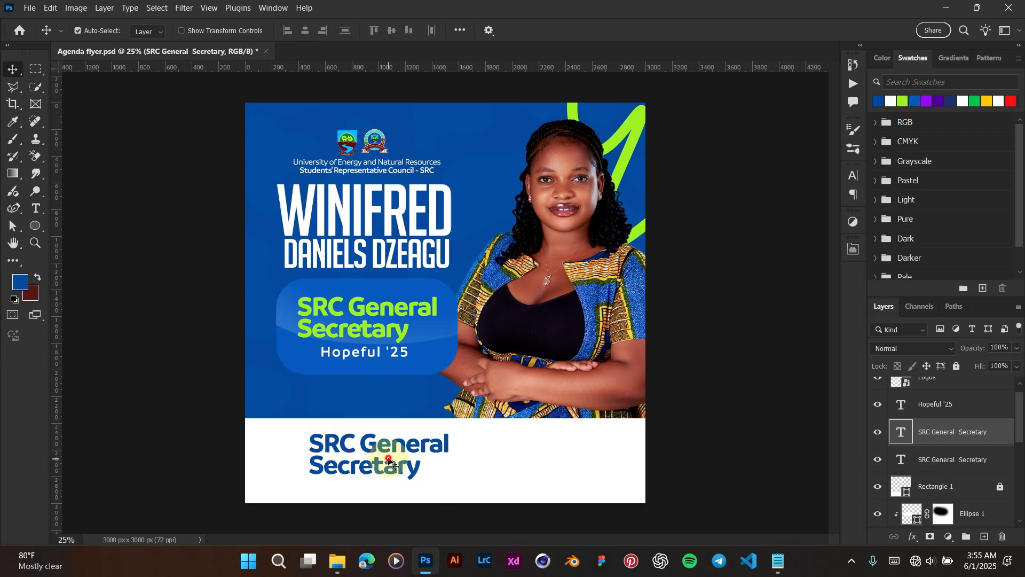
double_click(389, 464)
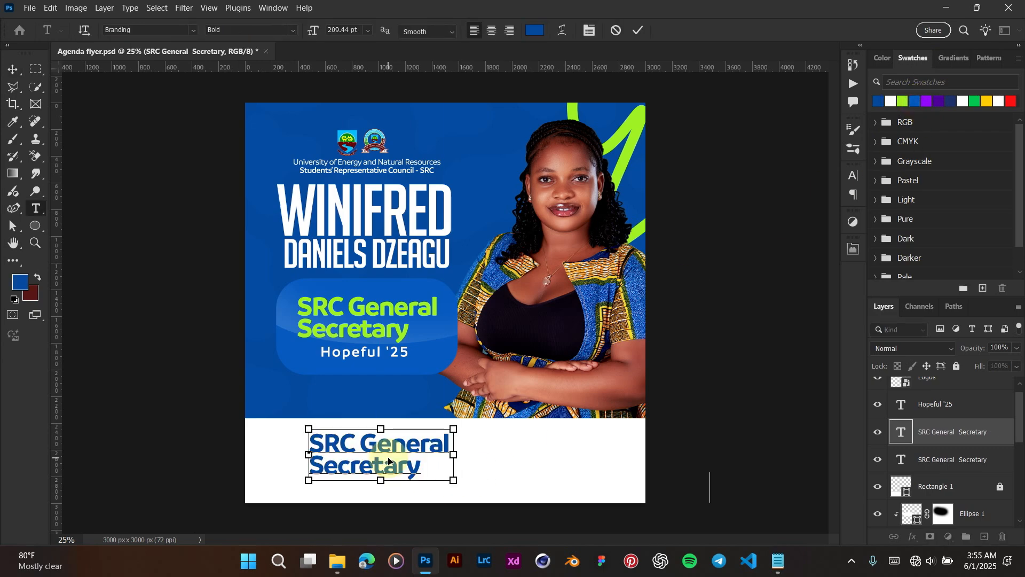
key(ctrl+v)
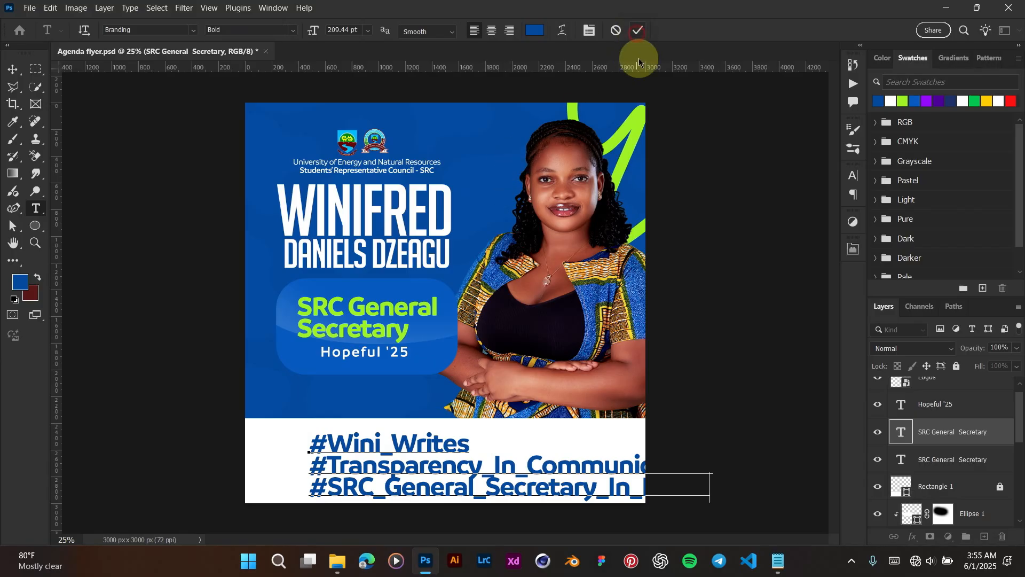
key(ctrl+t)
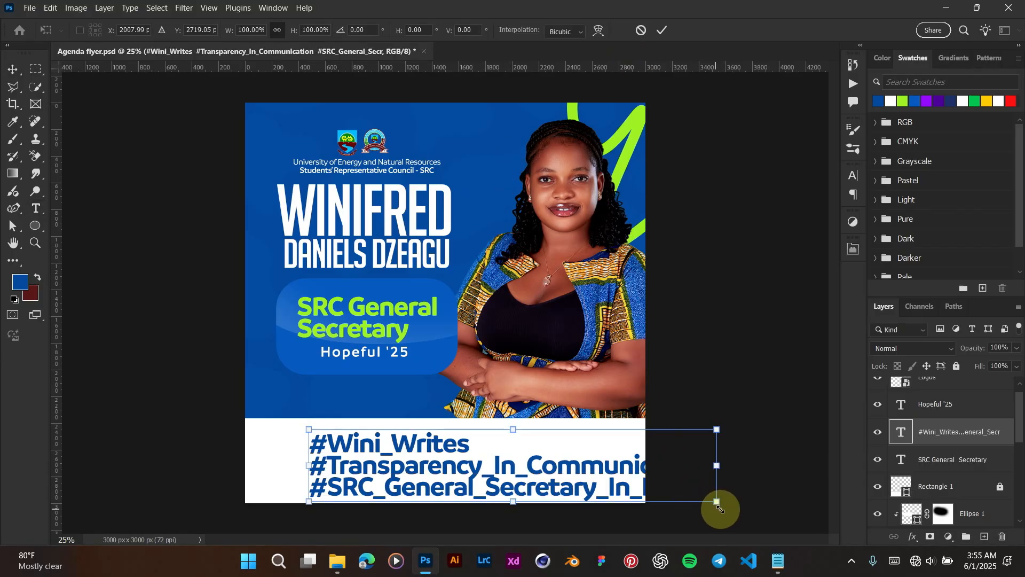
drag(717, 501, 560, 427)
key(Return)
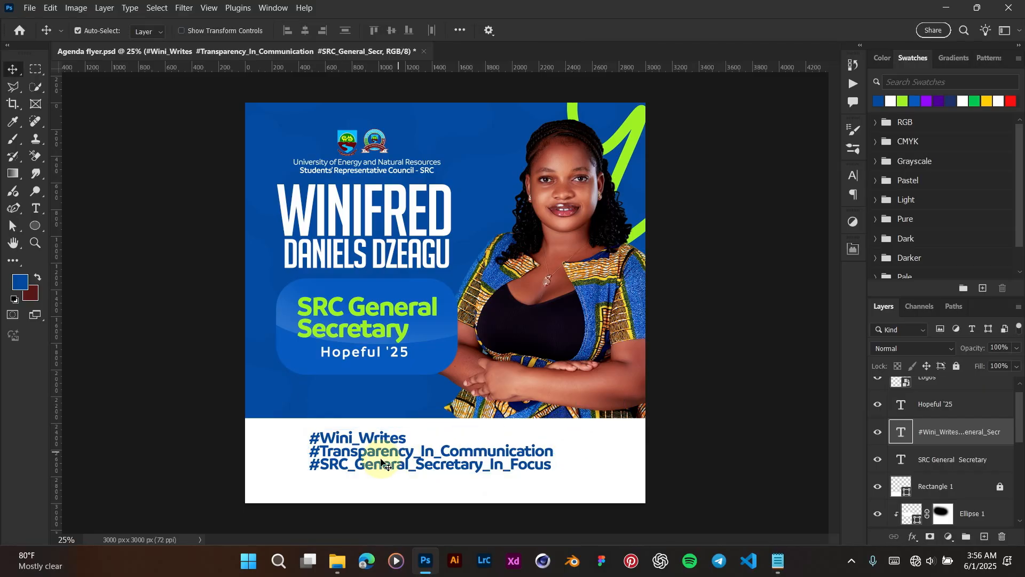
Step: Reposition the hashtag block lower-left in the footer and narrow it slightly
drag(368, 466, 356, 481)
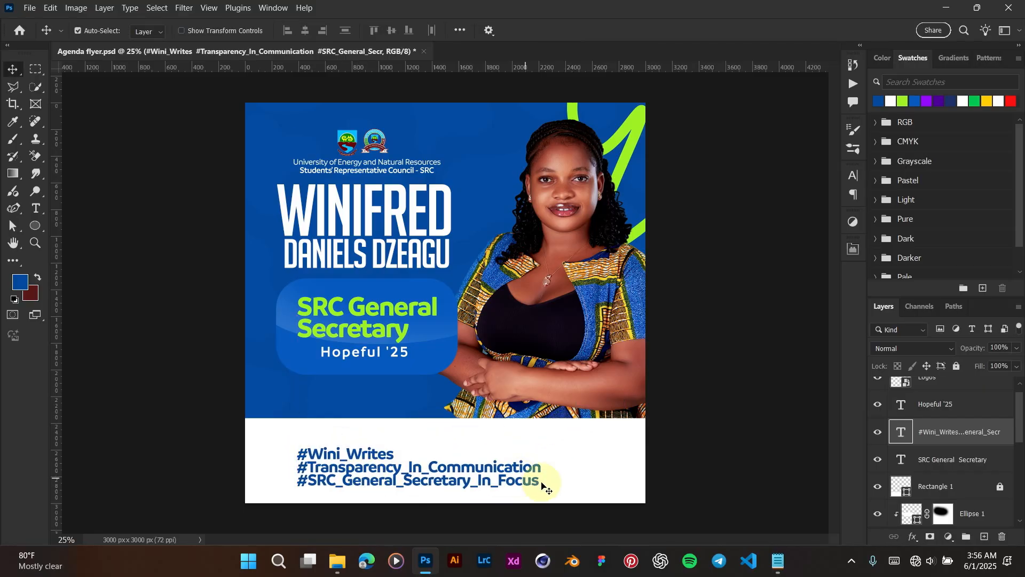
key(ctrl+t)
drag(542, 466, 514, 468)
key(Return)
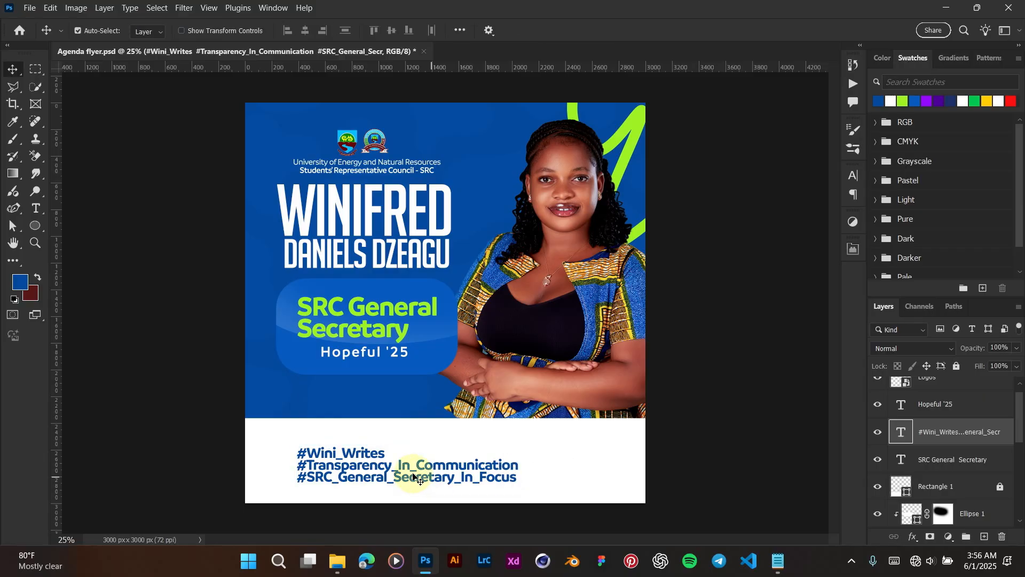
scroll(416, 477, up, 2)
drag(406, 481, 407, 480)
scroll(406, 480, down, 1)
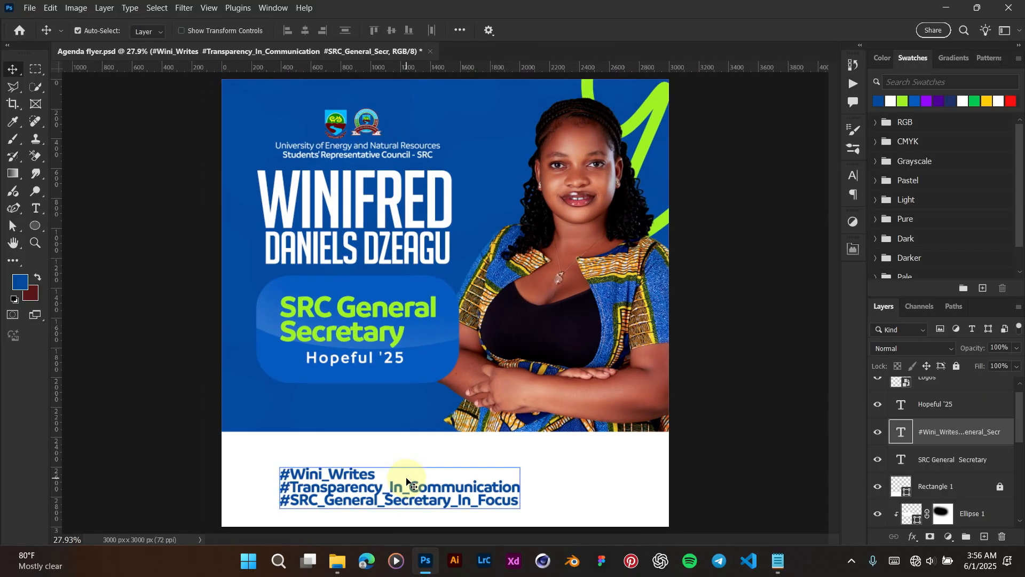
key(shift+Up)
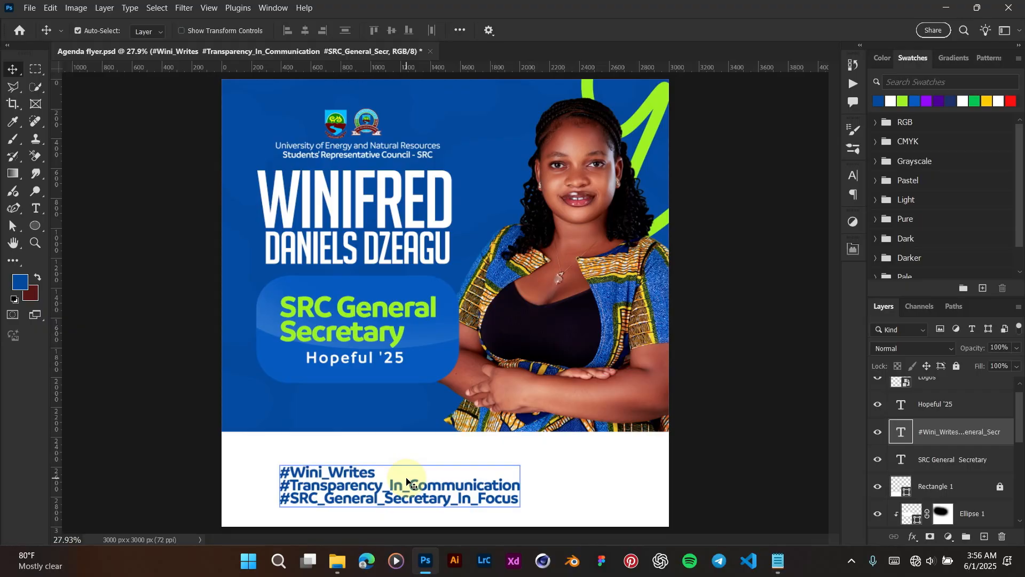
key(shift+Down)
scroll(421, 490, up, 4)
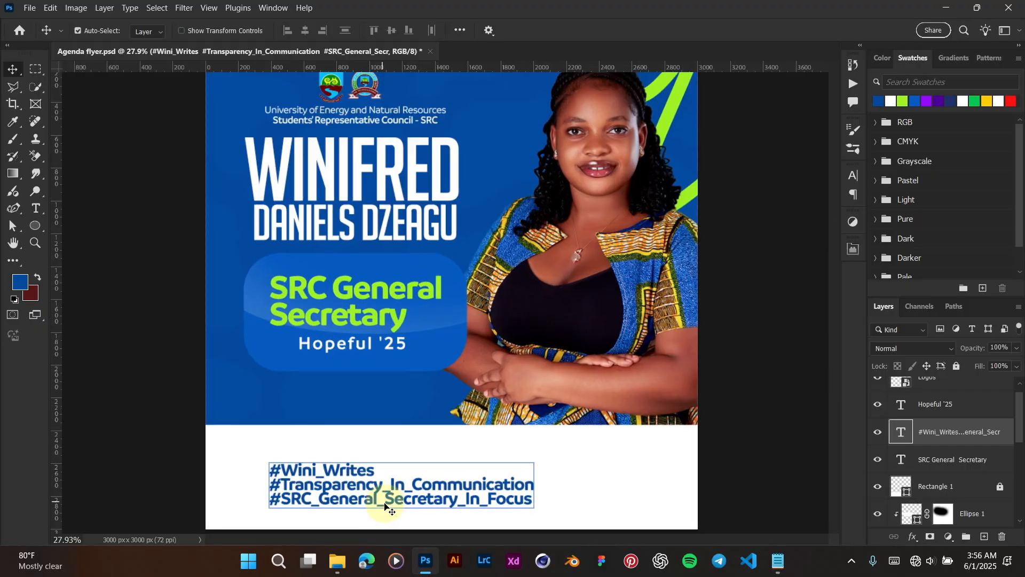
scroll(385, 494, up, 3)
scroll(380, 503, up, 2)
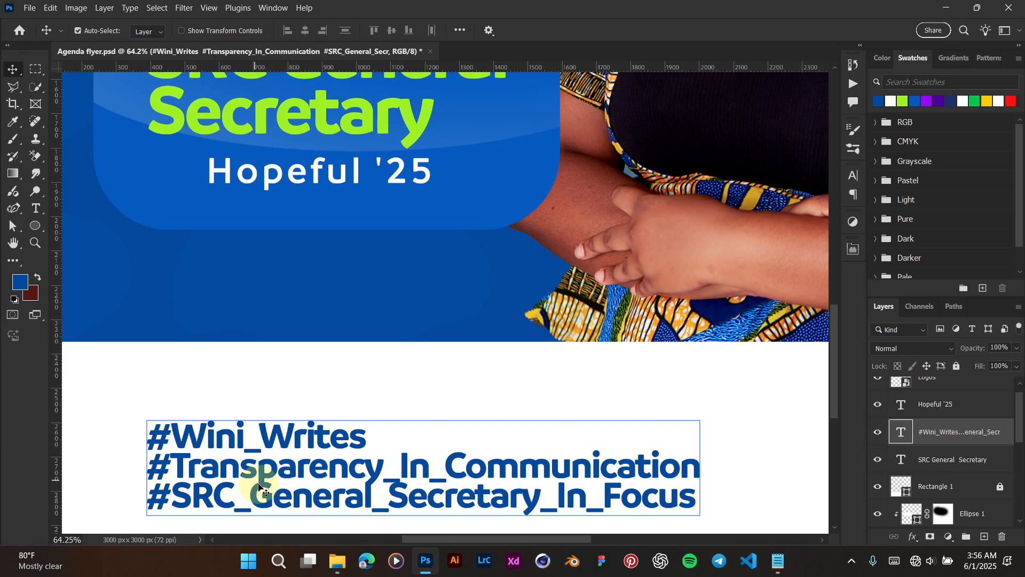
scroll(273, 489, down, 3)
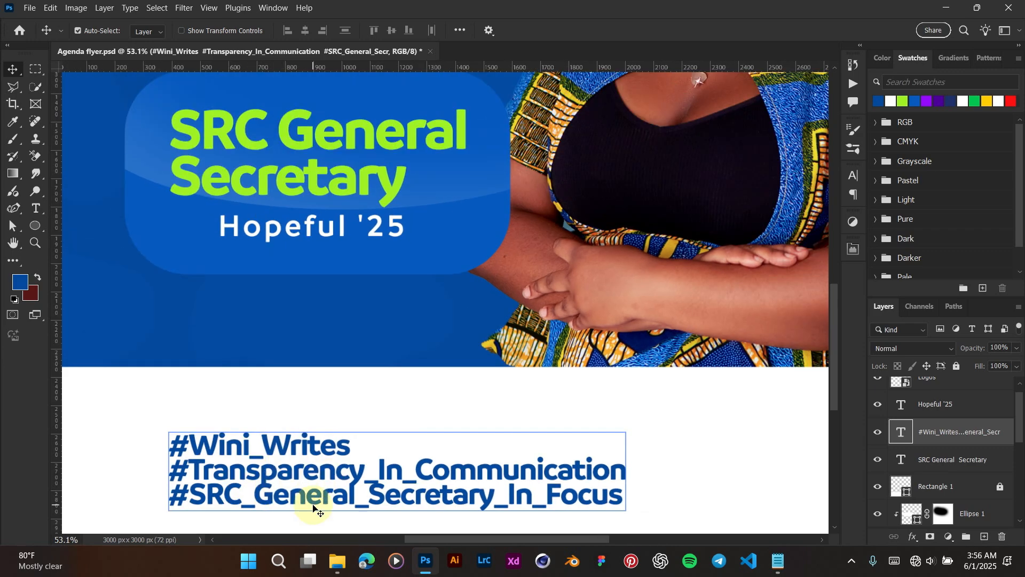
Step: Set the hashtag leading to 108 pt and shift the block up and left
click(854, 176)
click(780, 217)
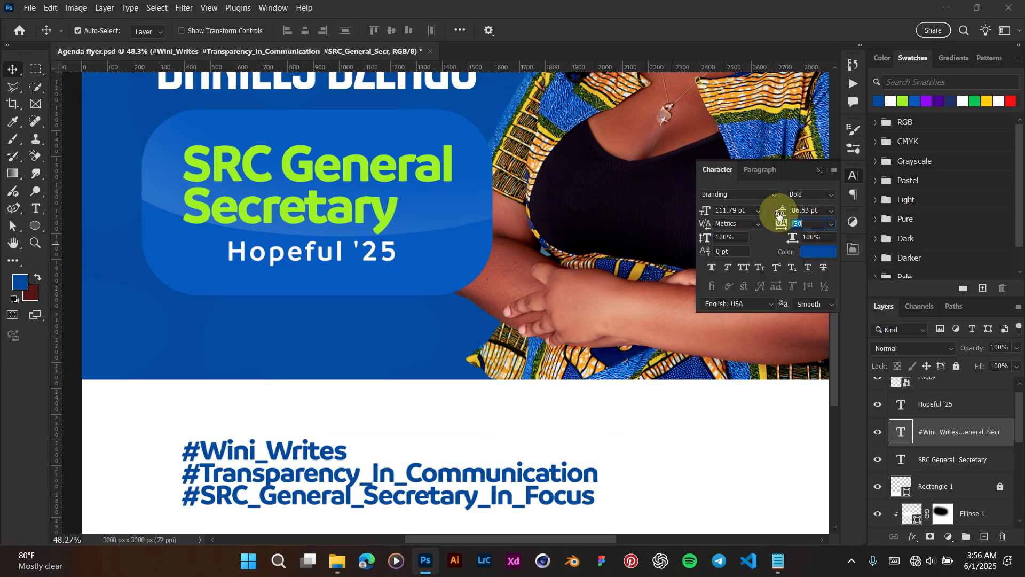
key(Up)
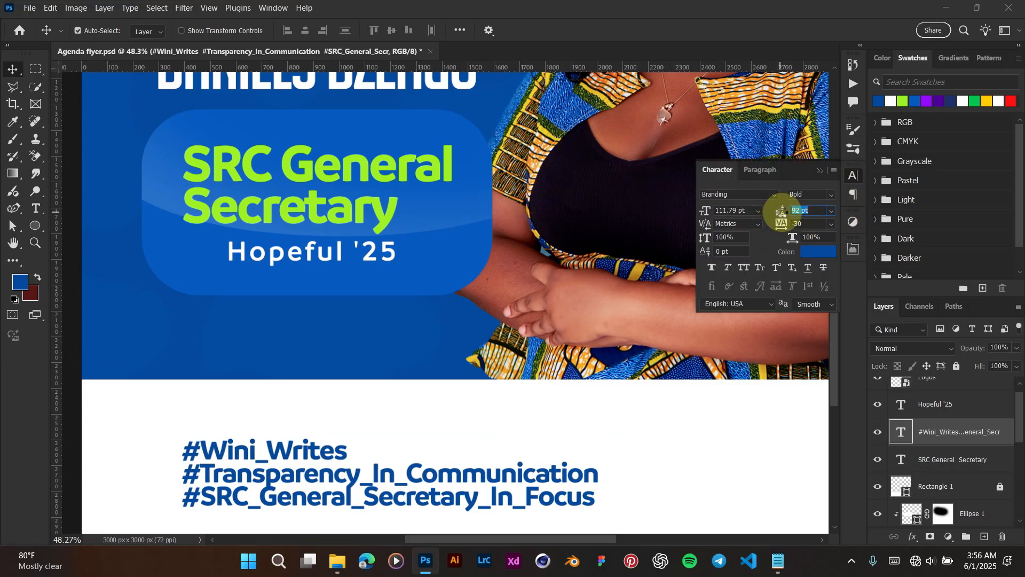
drag(781, 212, 796, 211)
key(Tab)
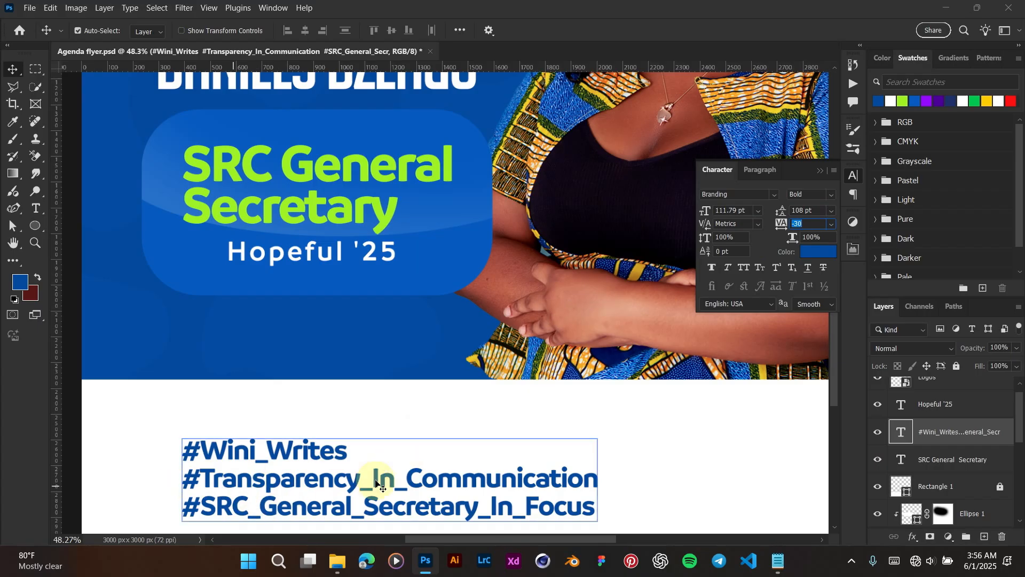
click(820, 172)
scroll(430, 401, down, 3)
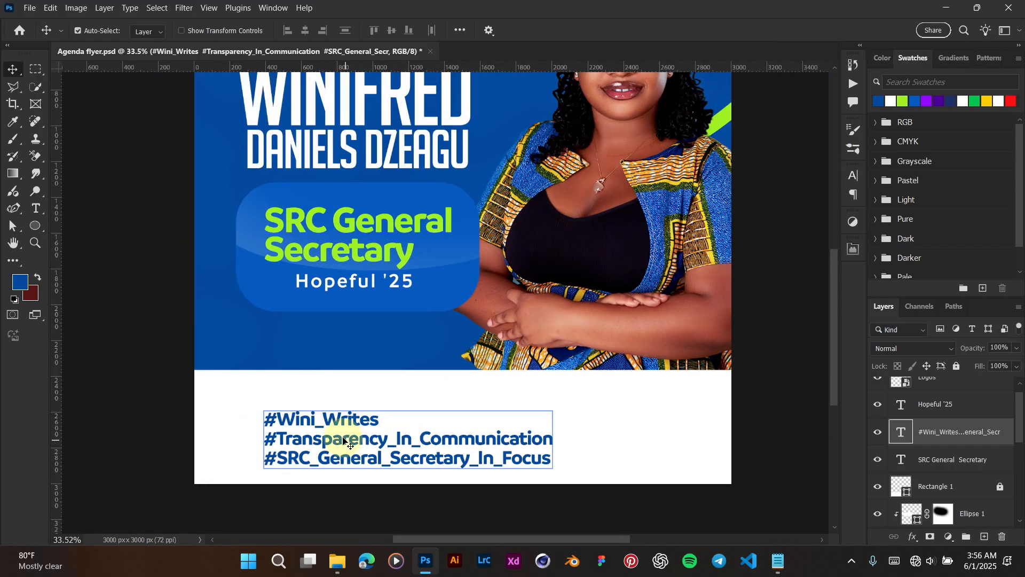
drag(341, 436, 340, 429)
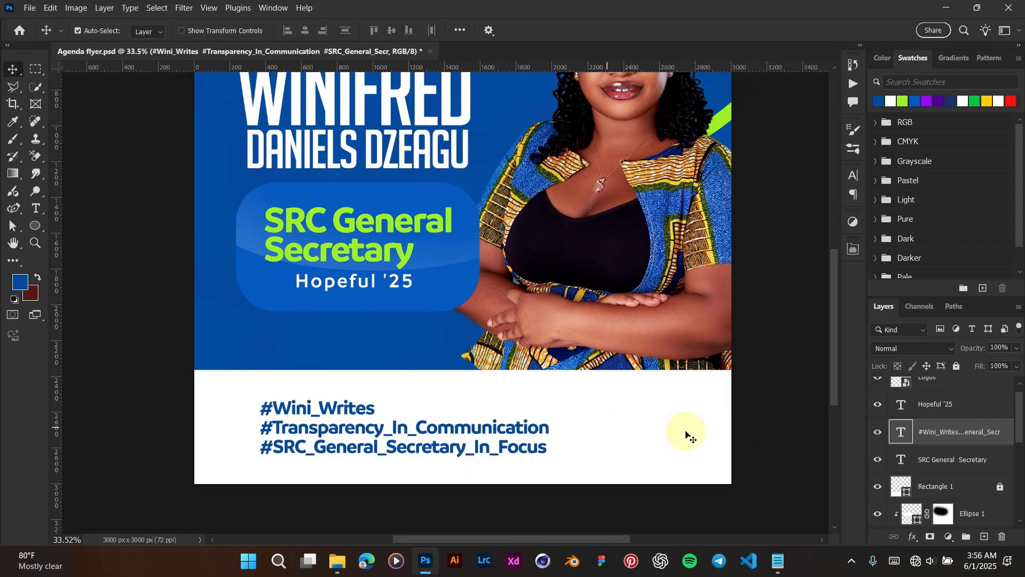
Step: Draw a small dark blue rectangle right of the hashtags and round its corners into a pill
click(42, 225)
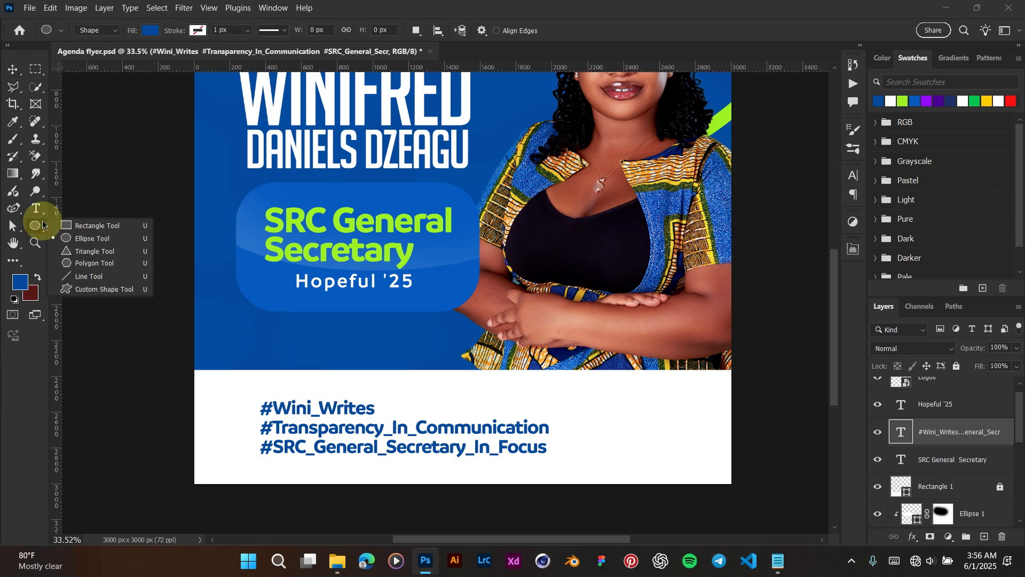
click(97, 225)
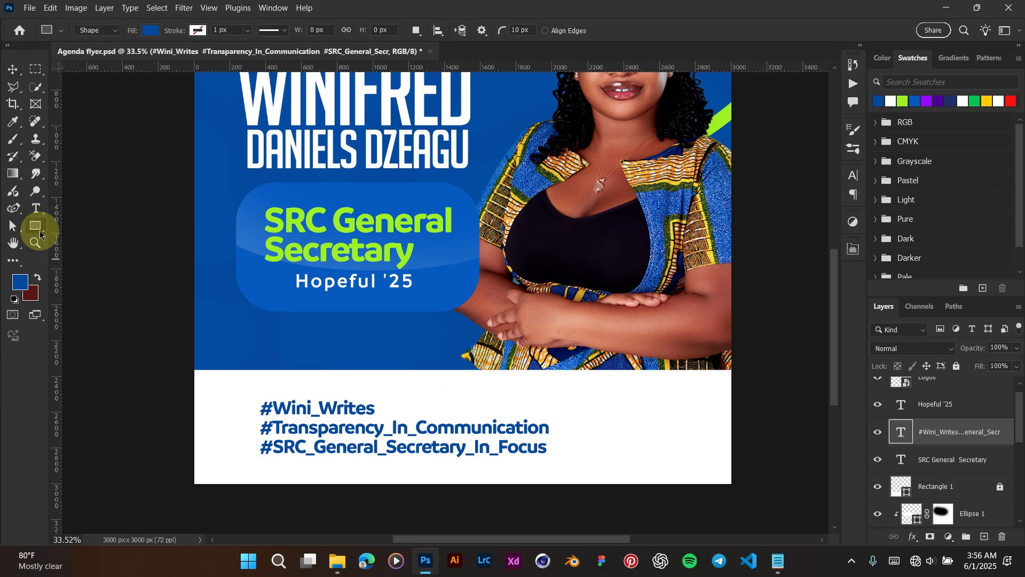
drag(581, 425, 647, 438)
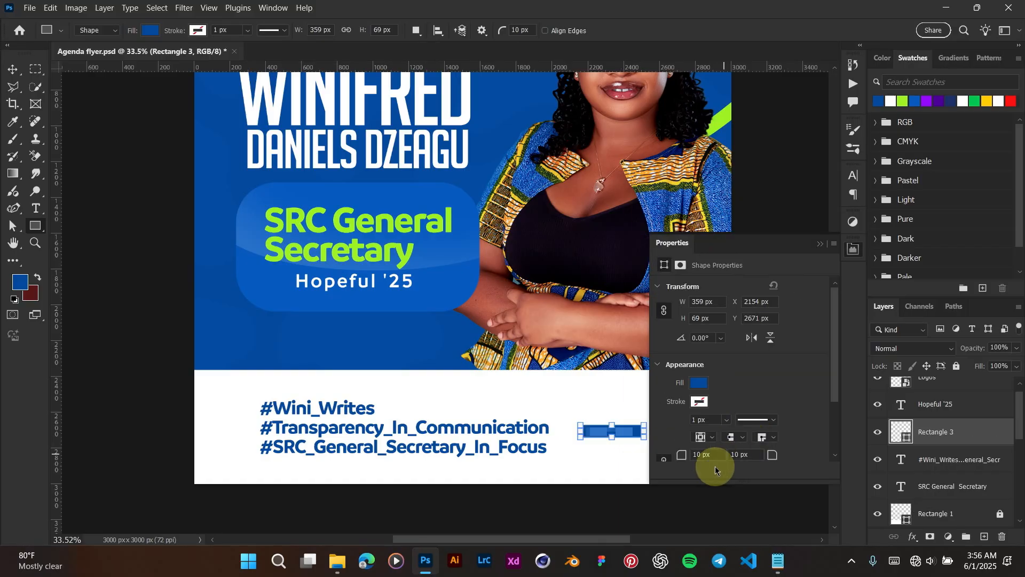
click(699, 382)
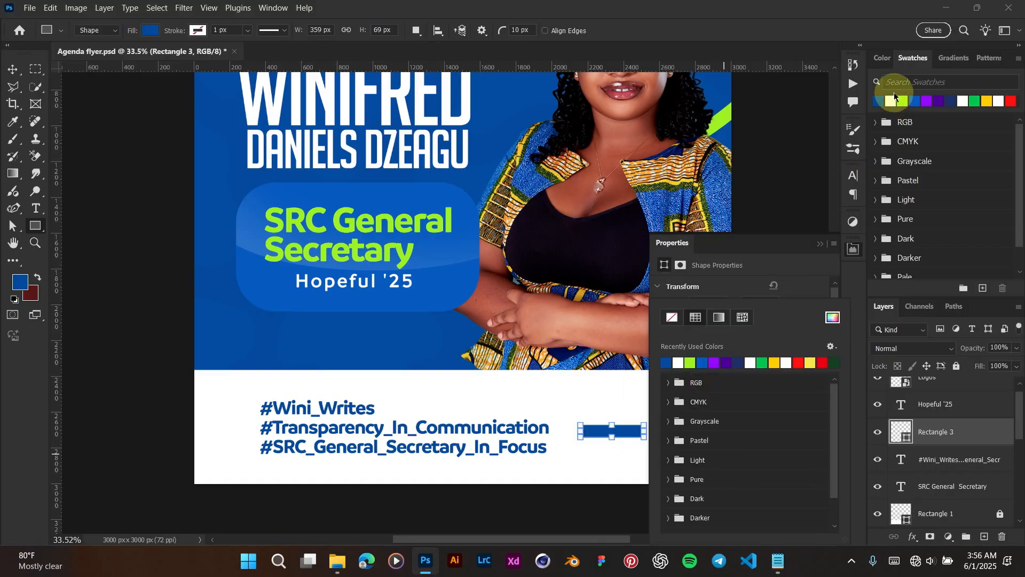
click(879, 103)
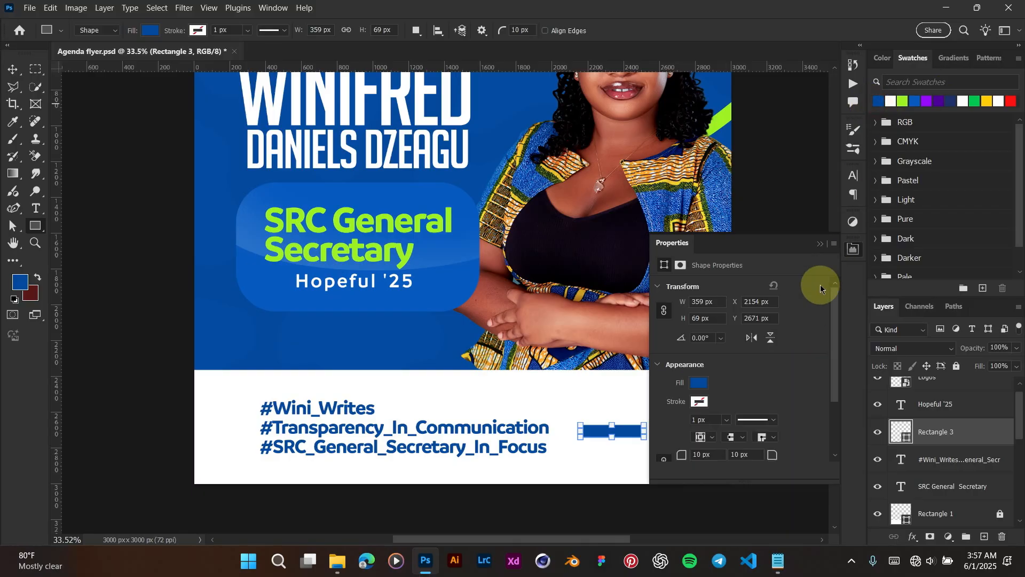
drag(682, 457, 868, 458)
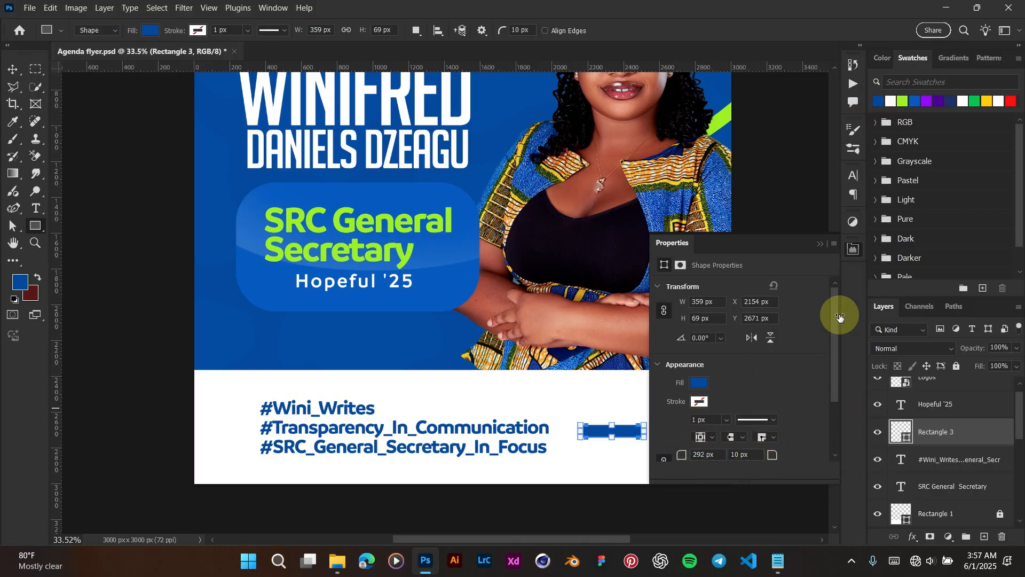
click(820, 244)
Step: Move the pill beside the hashtags and scale it down to about three quarters
key(v)
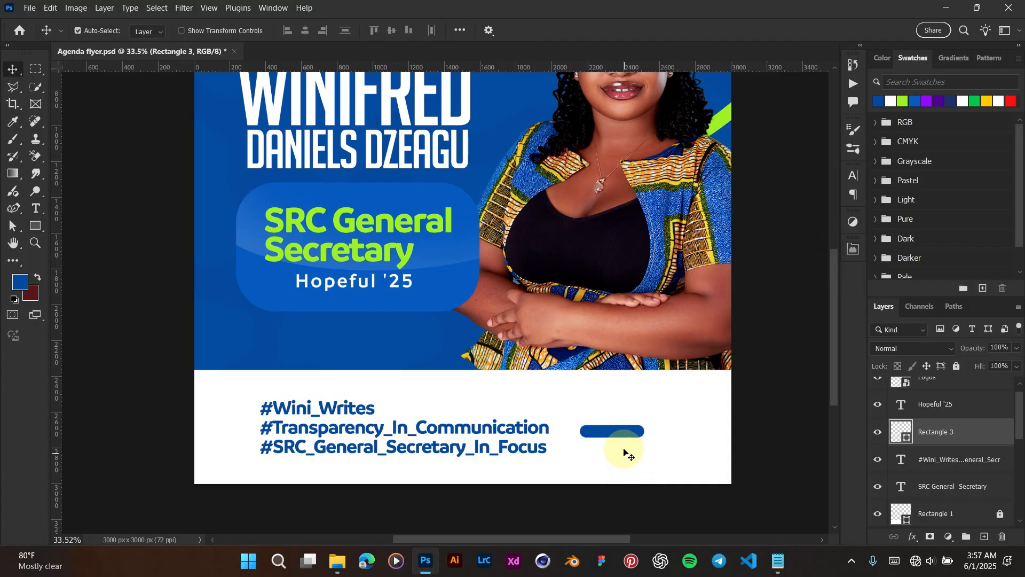
drag(607, 435, 588, 439)
key(ctrl+t)
key(Return)
scroll(609, 453, up, 5)
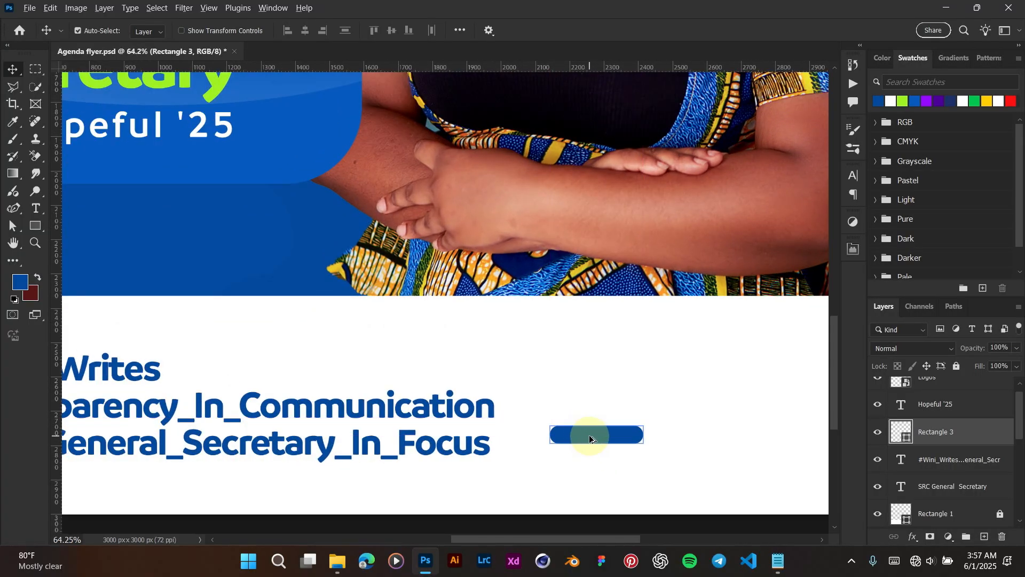
Step: Duplicate the pill twice to the right, colouring one brighter blue and the last green
drag(591, 438, 678, 434)
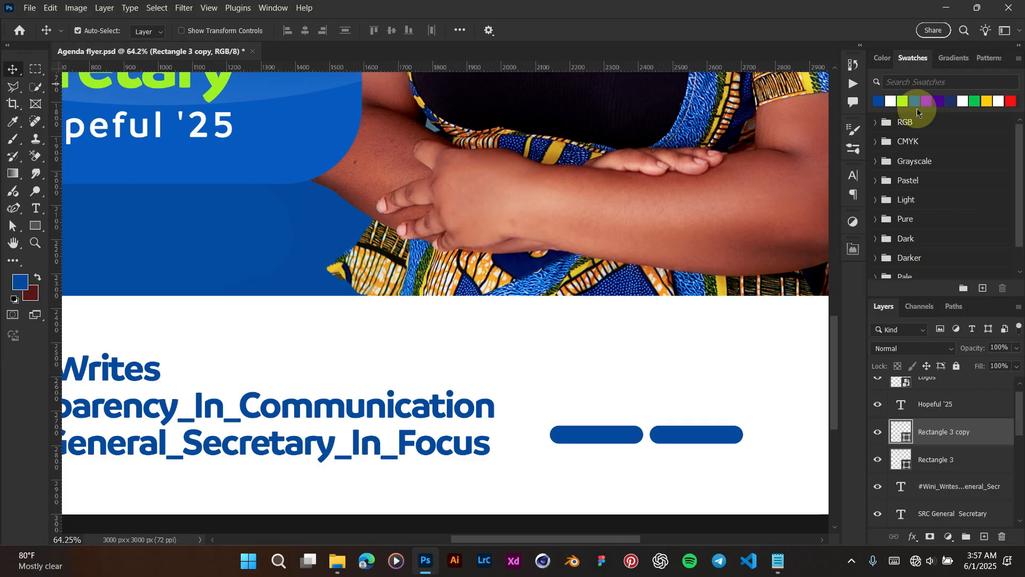
click(914, 101)
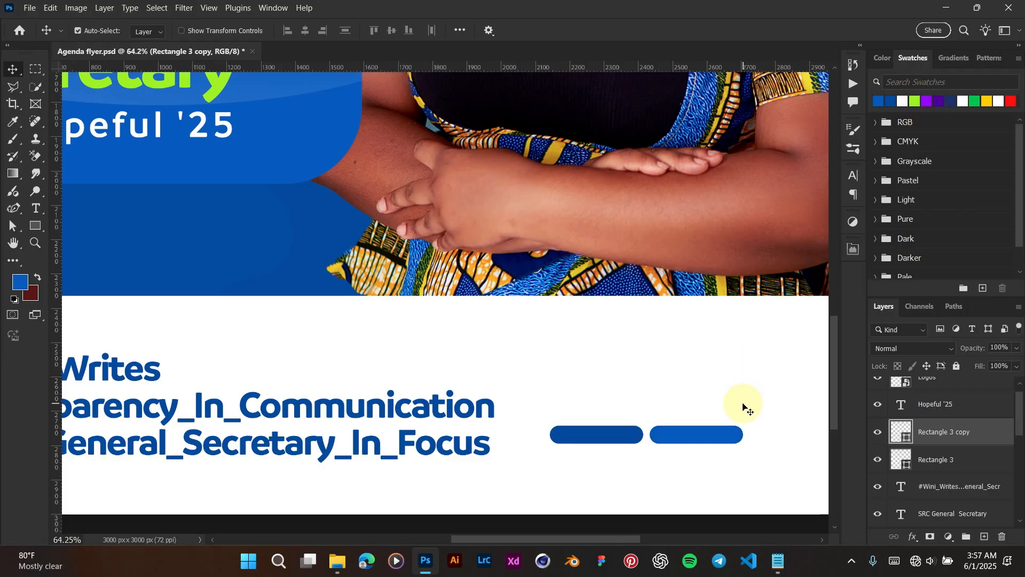
scroll(743, 407, down, 2)
drag(648, 450, 503, 443)
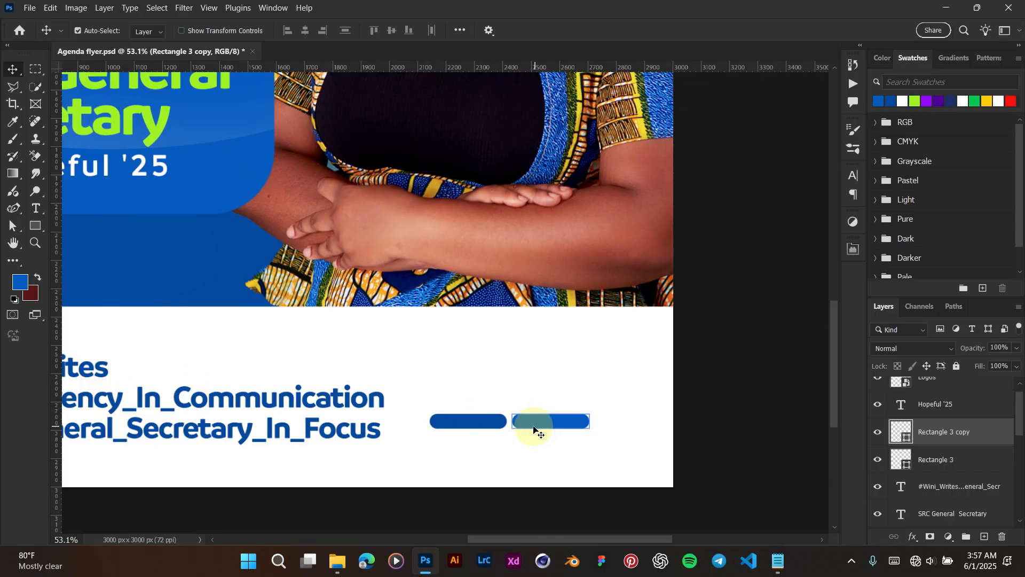
drag(529, 424, 611, 425)
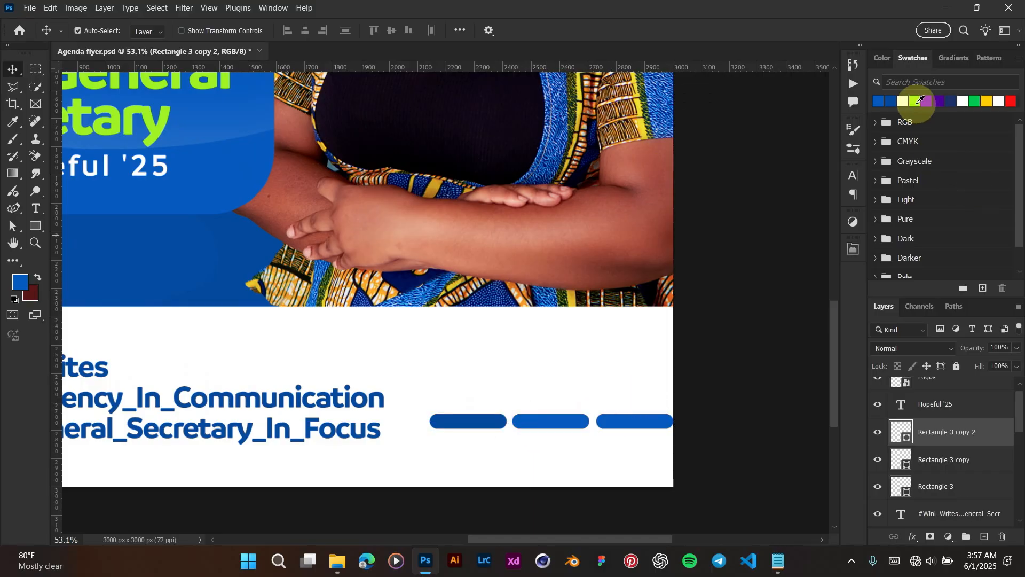
click(916, 102)
key(alt+BackSpace)
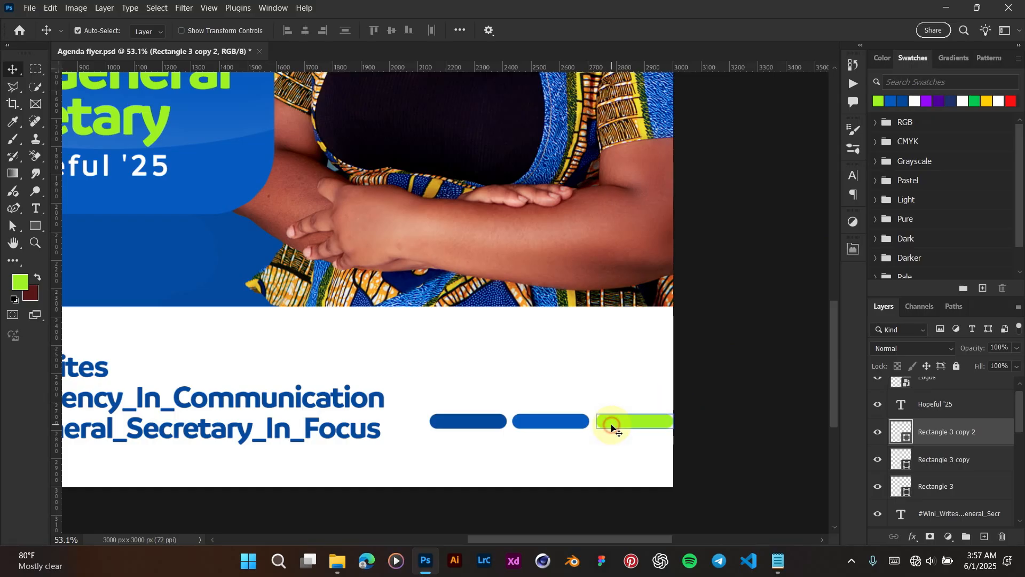
Step: Scale all three pills down together to about 68% and fit the flyer in view
shift+click(550, 421)
shift+click(465, 422)
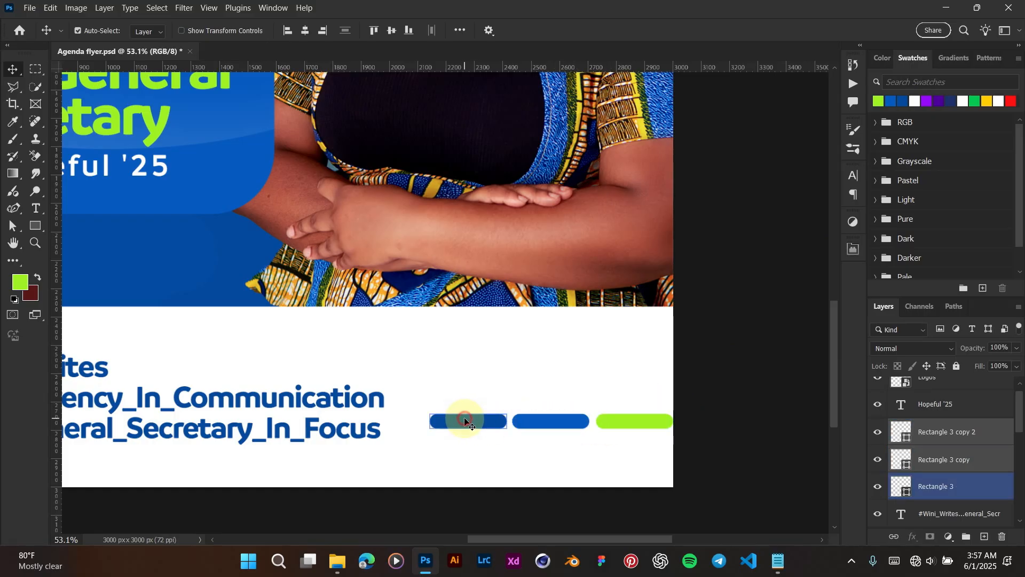
key(ctrl+t)
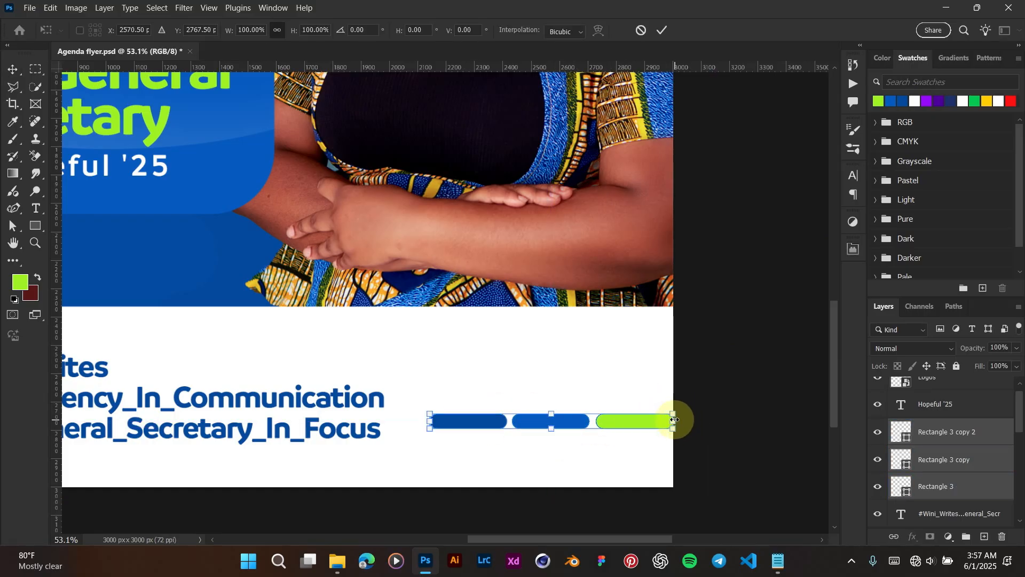
drag(673, 420, 555, 430)
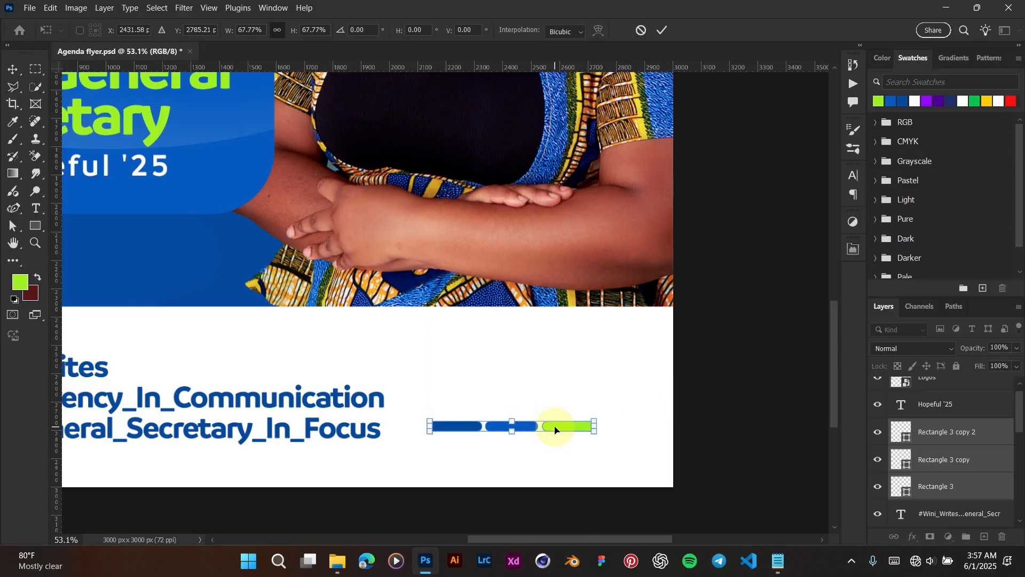
key(Return)
key(ctrl+0)
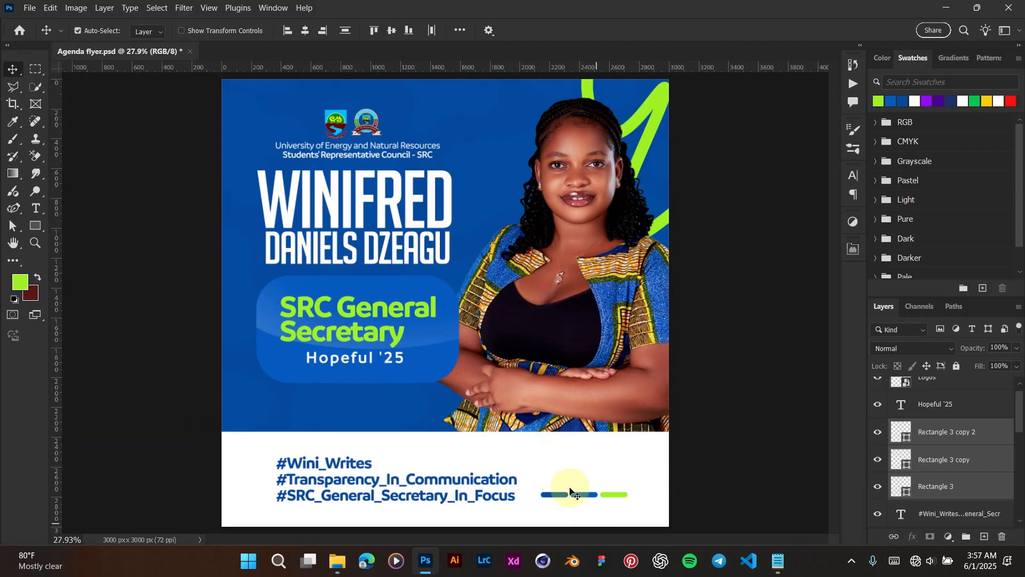
Step: Move the pills beside the hashtags and group them with the hashtag text as Group 1
scroll(577, 494, up, 1)
drag(581, 497, 577, 491)
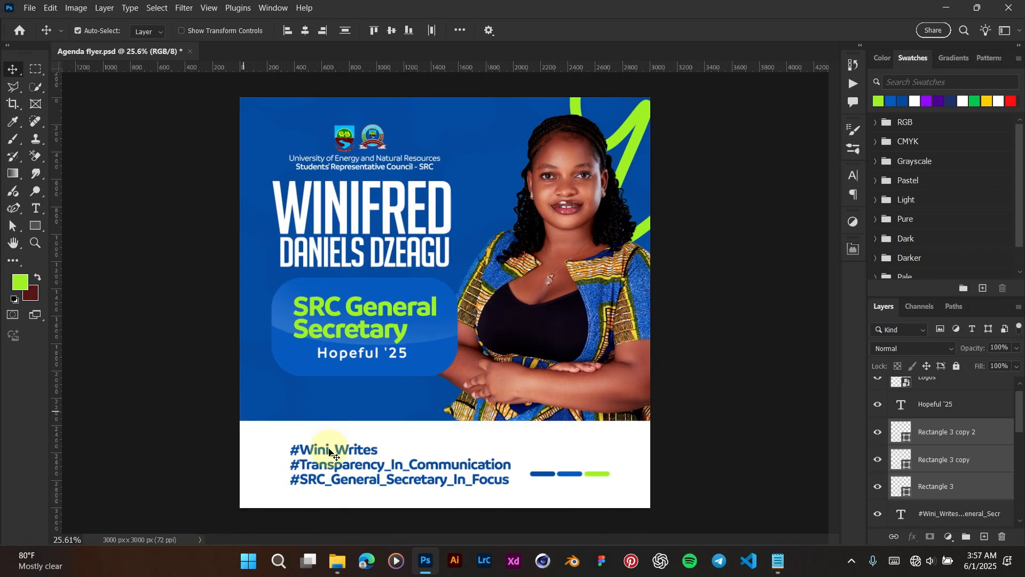
click(380, 430)
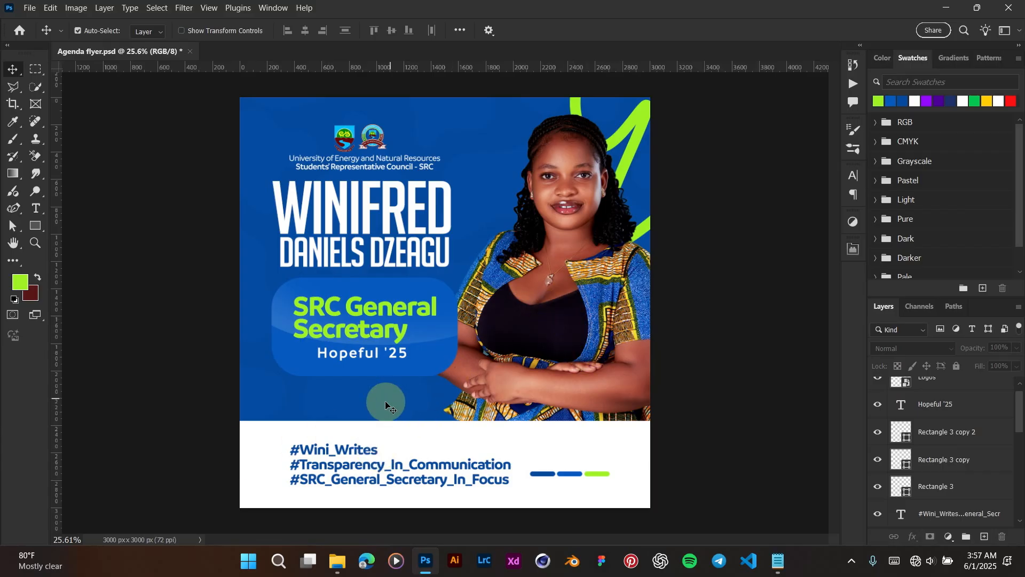
drag(264, 436, 629, 498)
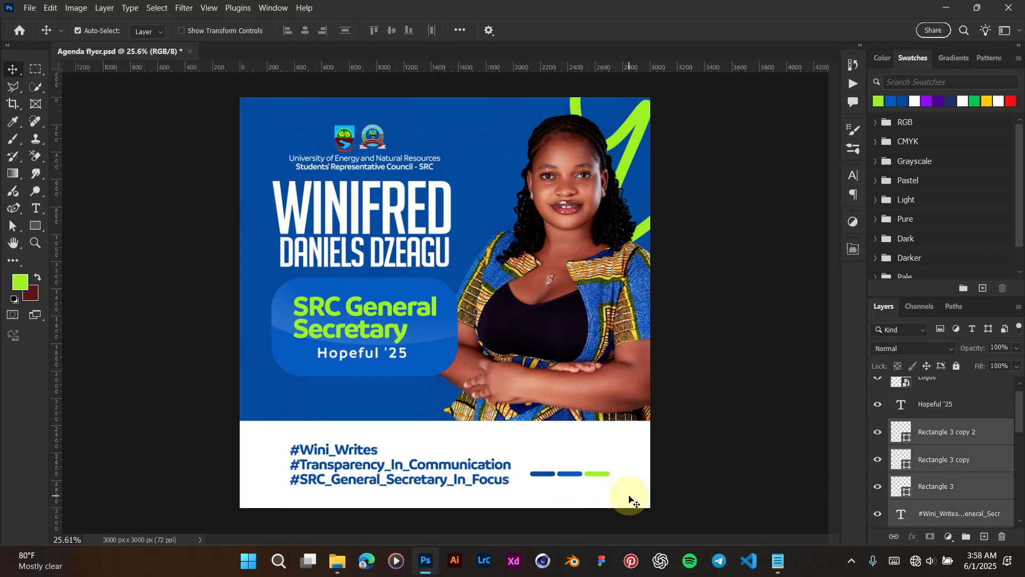
key(ctrl+g)
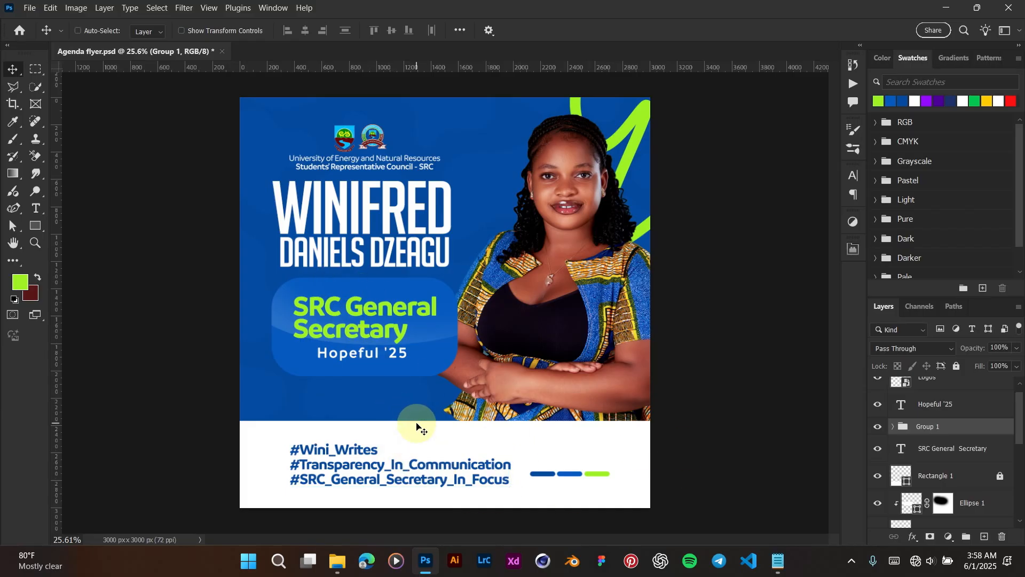
Step: Centre Group 1 horizontally on the canvas and check its spacing in the footer
key(ctrl+a)
click(374, 372)
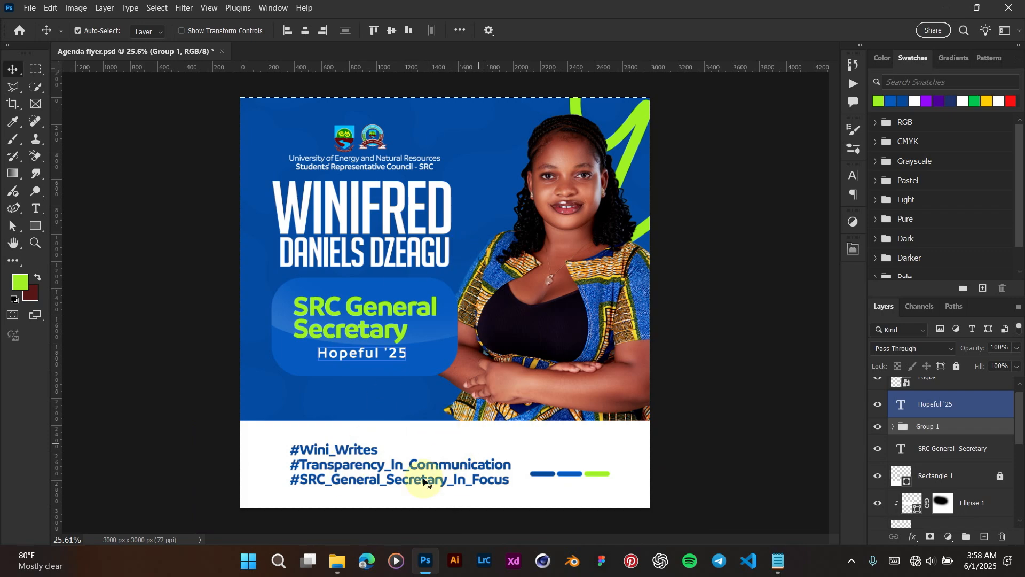
click(413, 419)
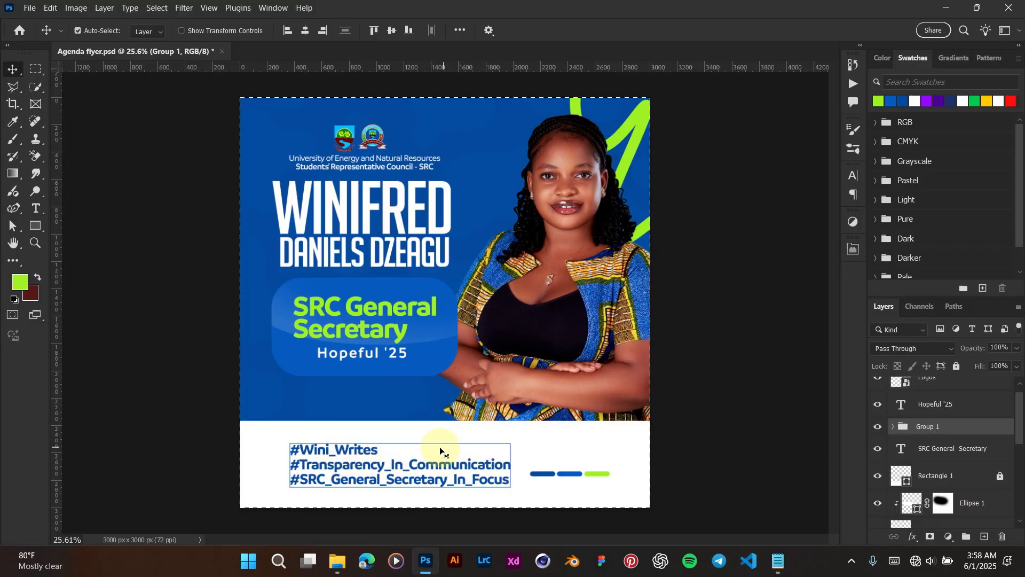
key(ctrl+d)
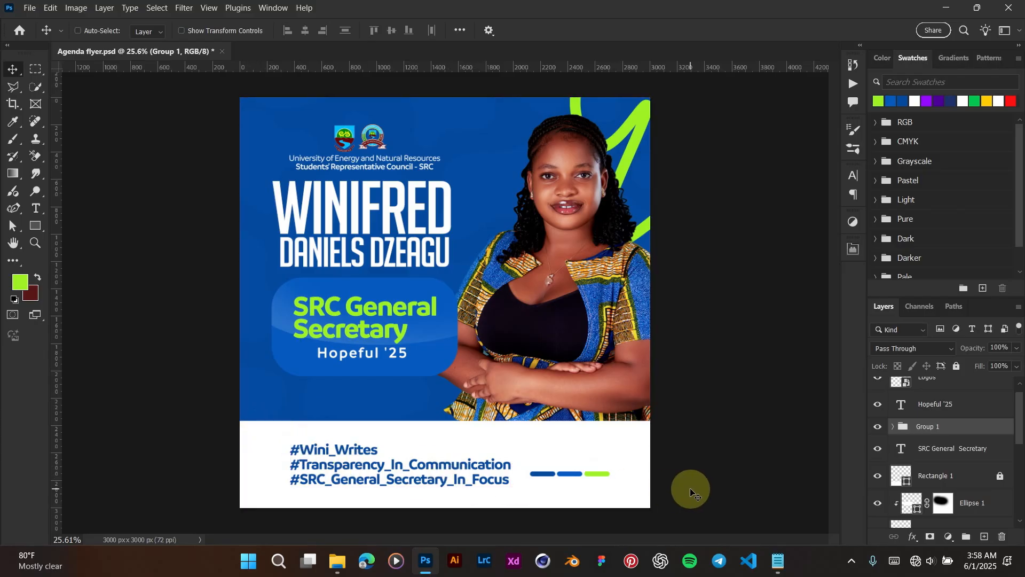
click(363, 453)
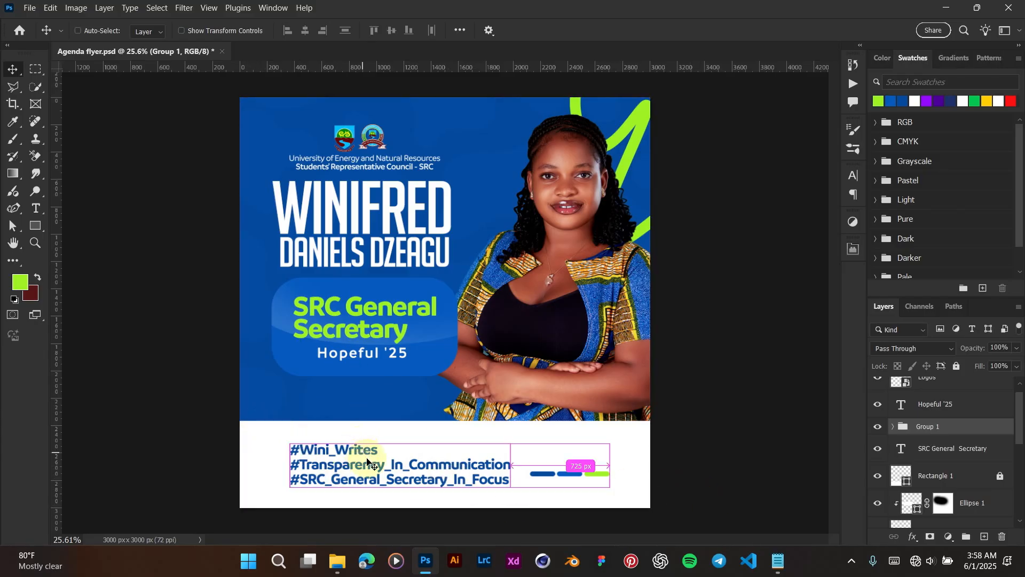
key(ctrl+a)
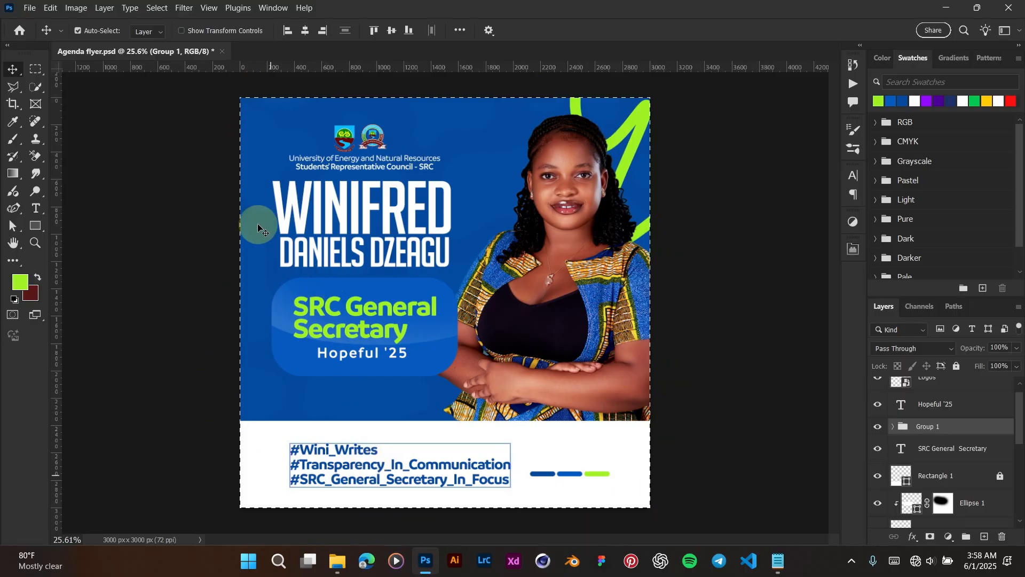
click(305, 30)
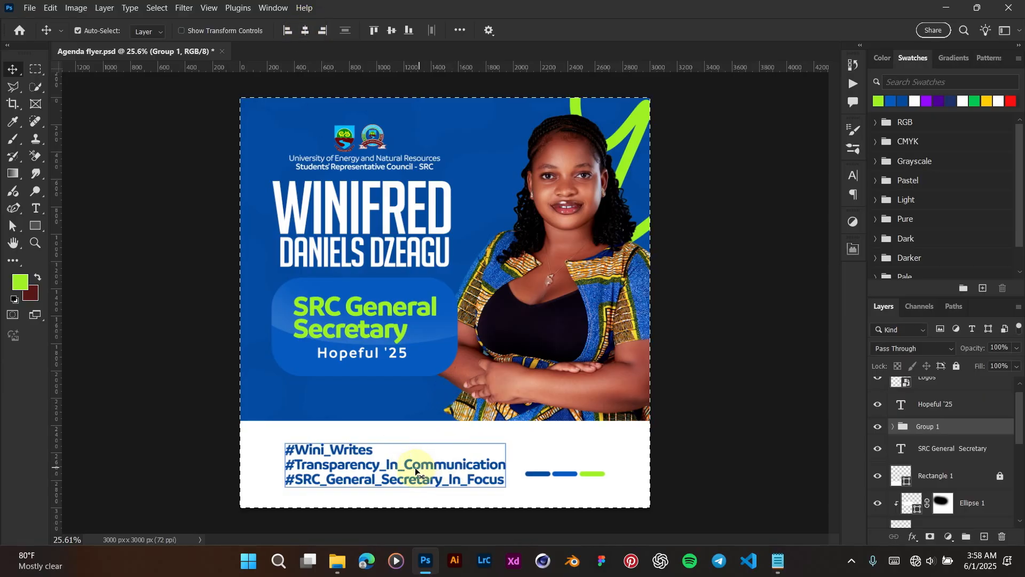
key(ctrl)
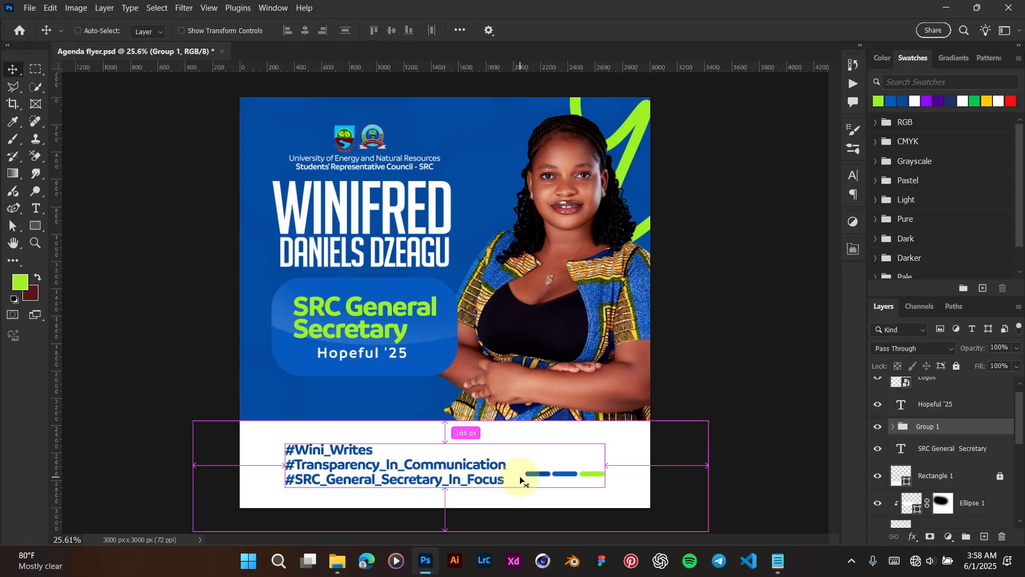
scroll(534, 439, down, 2)
click(731, 400)
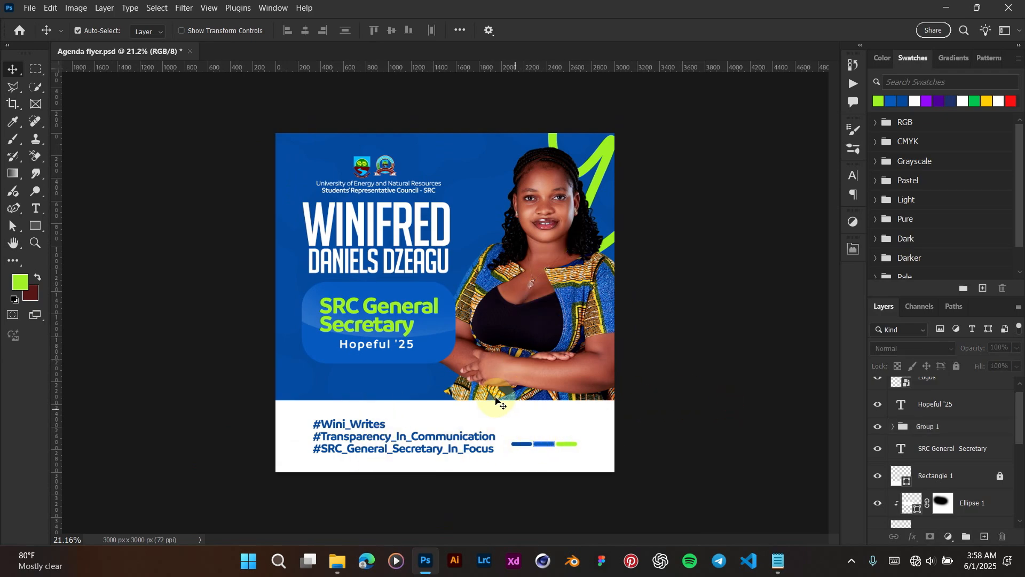
scroll(374, 366, up, 1)
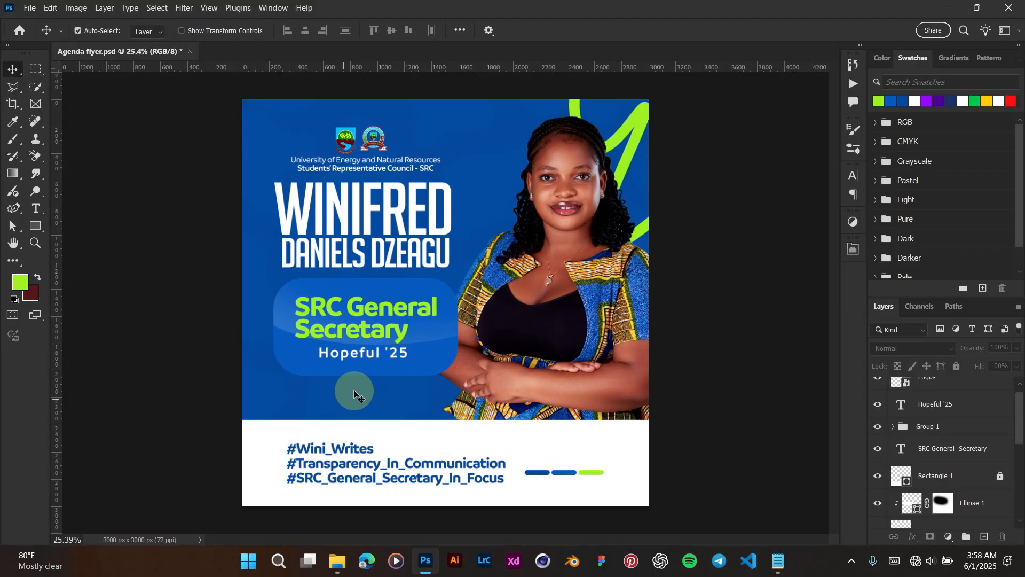
Step: Duplicate the WINIFRED name text and place the copy lower, near the footer
click(337, 373)
scroll(337, 374, up, 1)
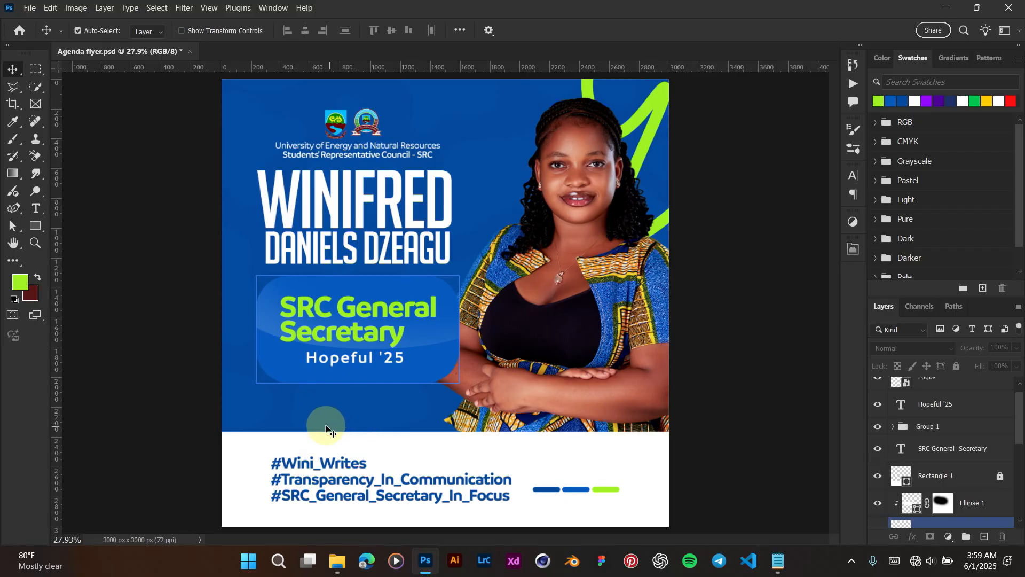
click(329, 353)
click(388, 211)
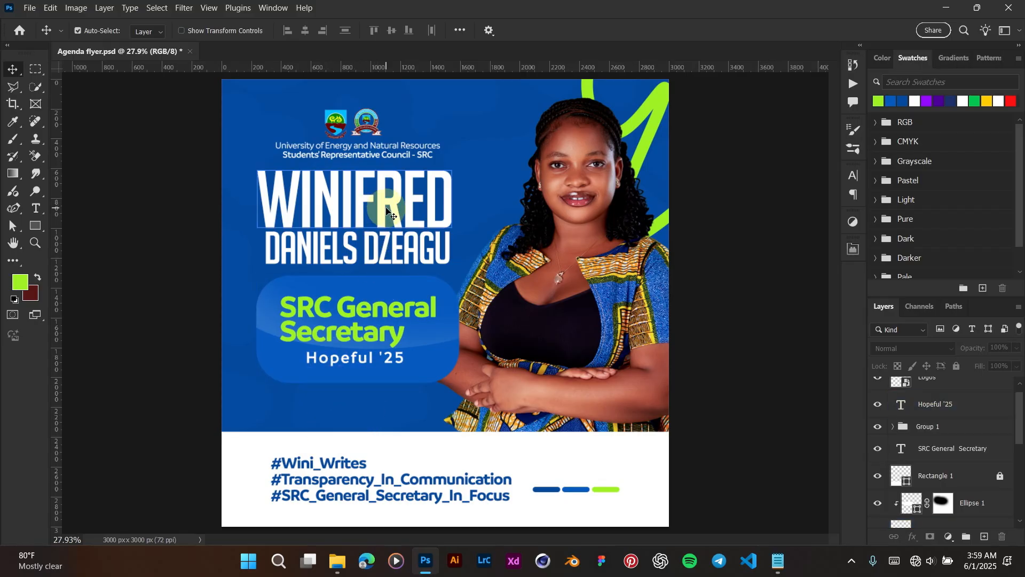
click(387, 320)
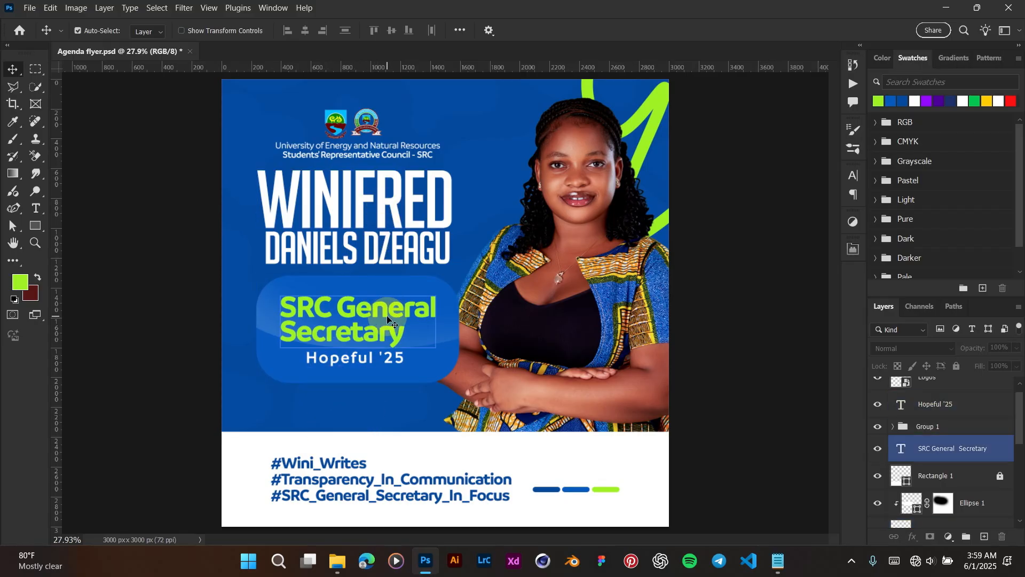
click(358, 208)
drag(357, 203, 490, 410)
Step: Delete FRED from the copy so it reads WINI, and nudge it right
double_click(379, 411)
click(380, 411)
key(BackSpace)
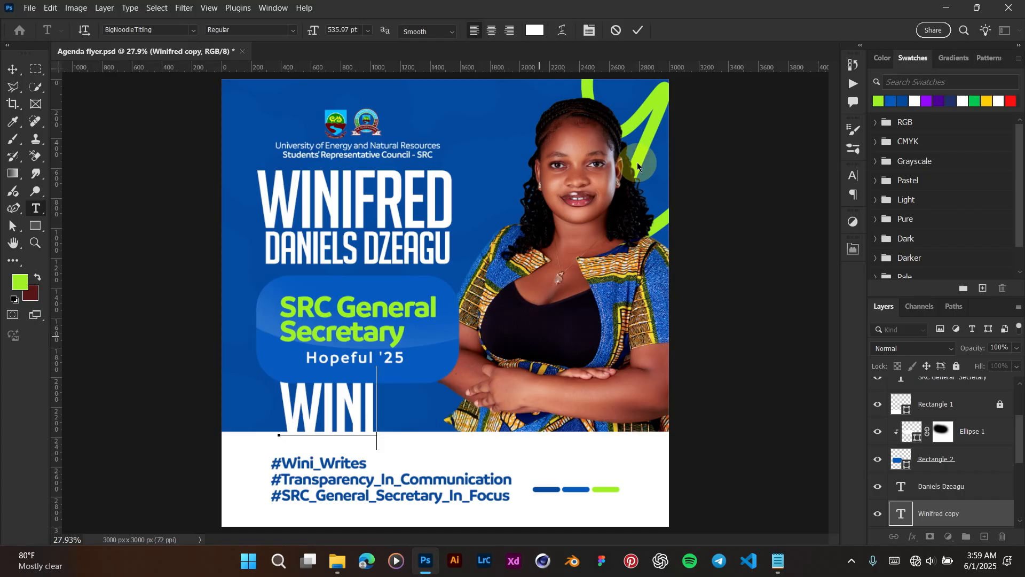
key(v)
drag(361, 408, 379, 409)
Step: Set the Wini text to the Autograf script font and colour it green
click(847, 176)
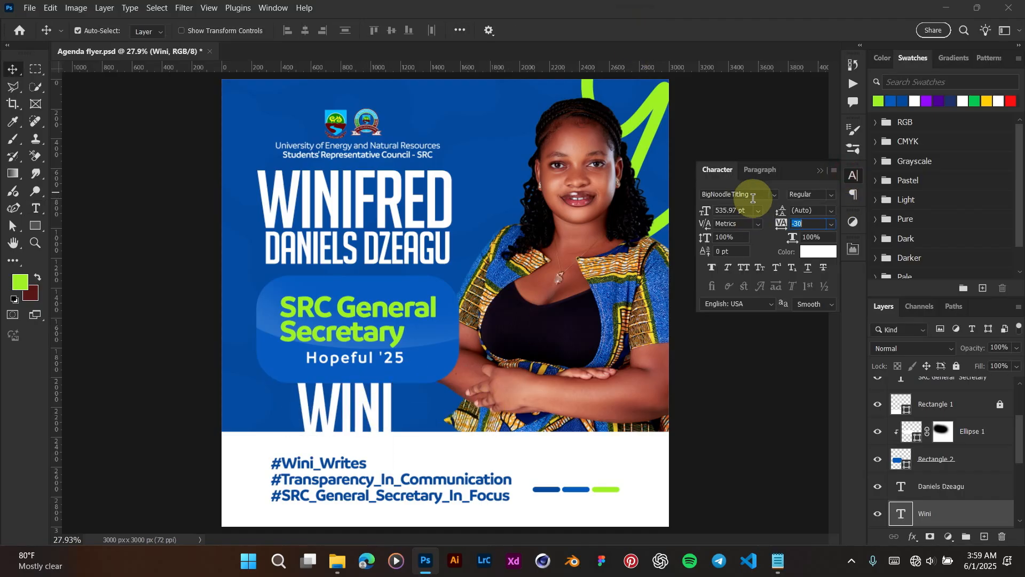
text(auto)
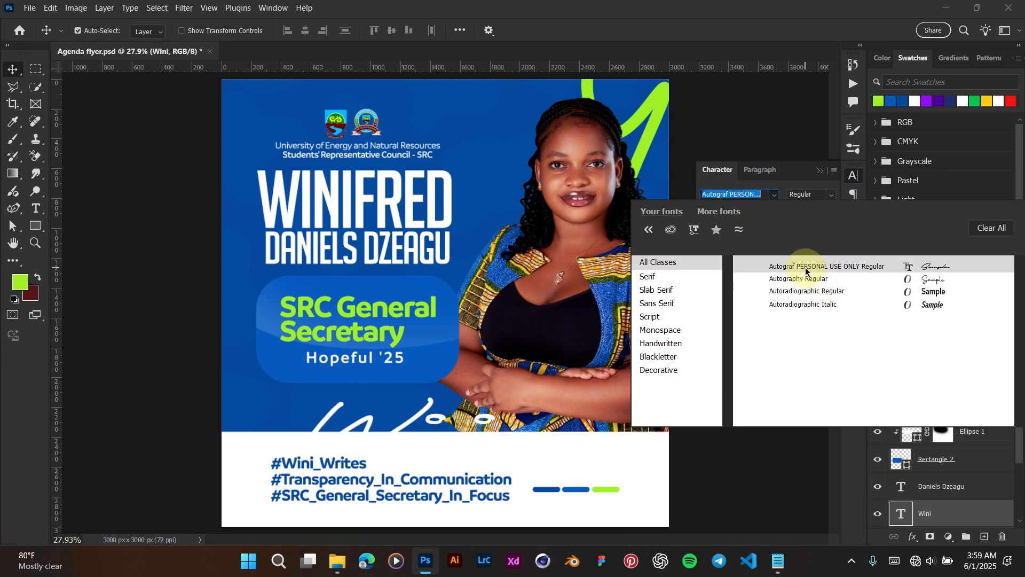
click(820, 267)
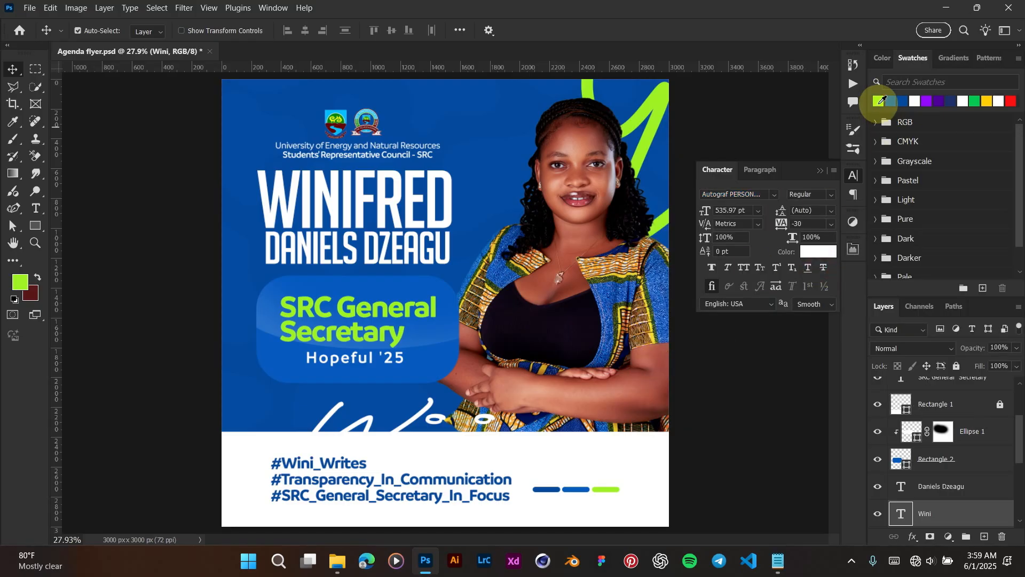
click(879, 101)
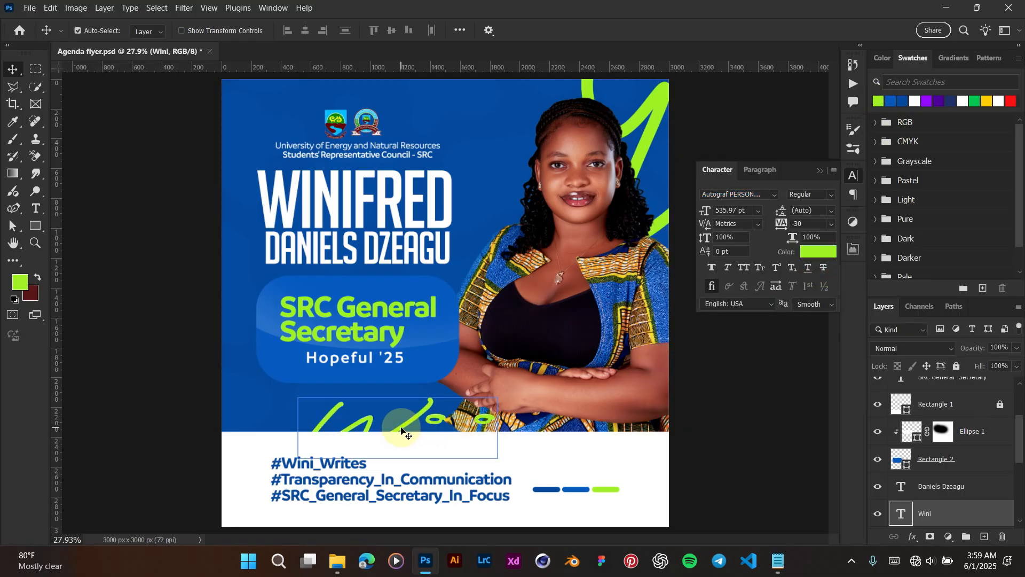
Step: Shrink the Wini signature to about 76% and position it just above the white footer
drag(402, 430, 388, 413)
key(ctrl+t)
drag(256, 375, 340, 410)
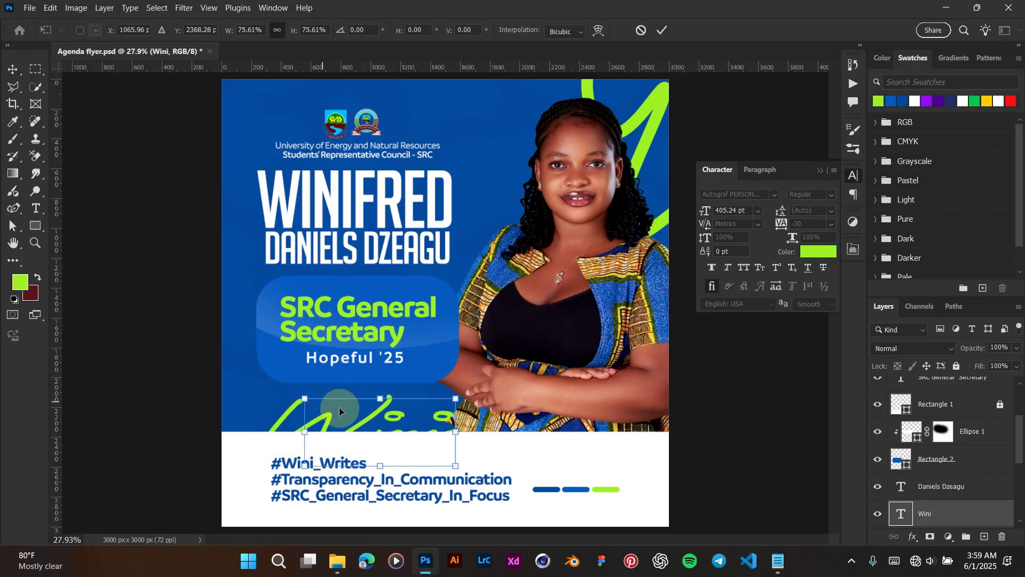
key(Return)
drag(392, 430, 375, 419)
scroll(450, 417, down, 2)
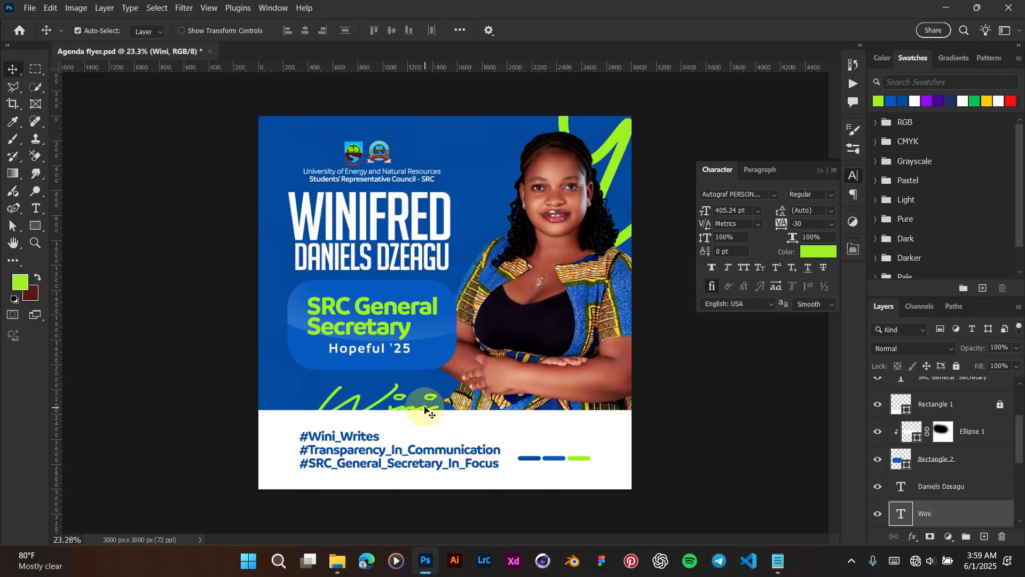
key(shift+Down)
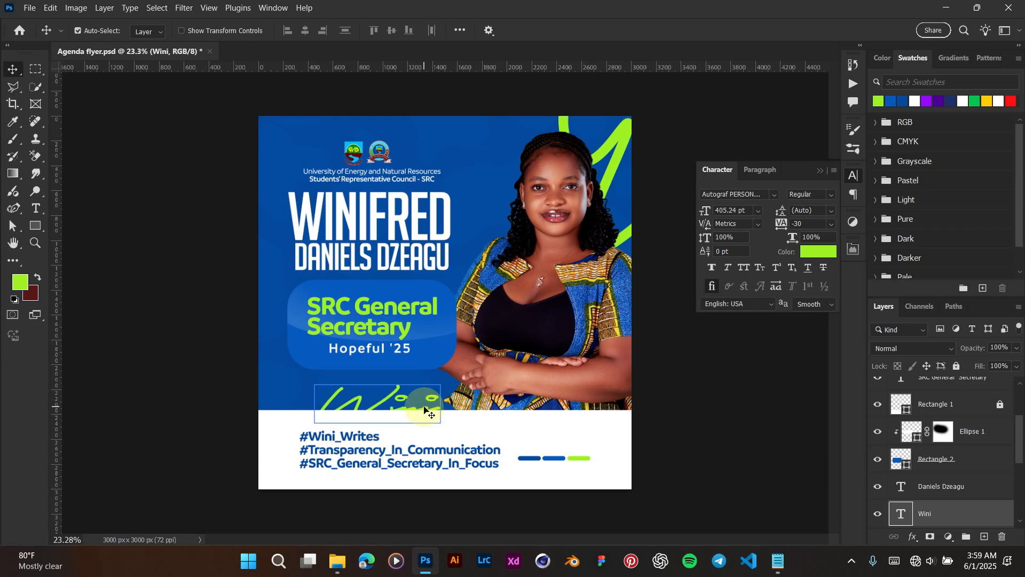
click(718, 427)
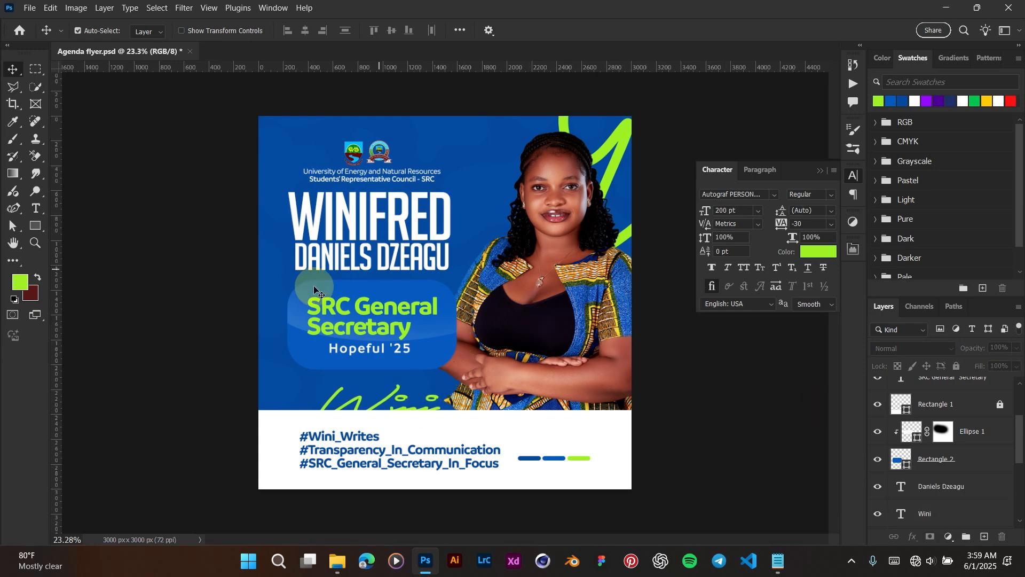
click(368, 383)
scroll(369, 383, up, 1)
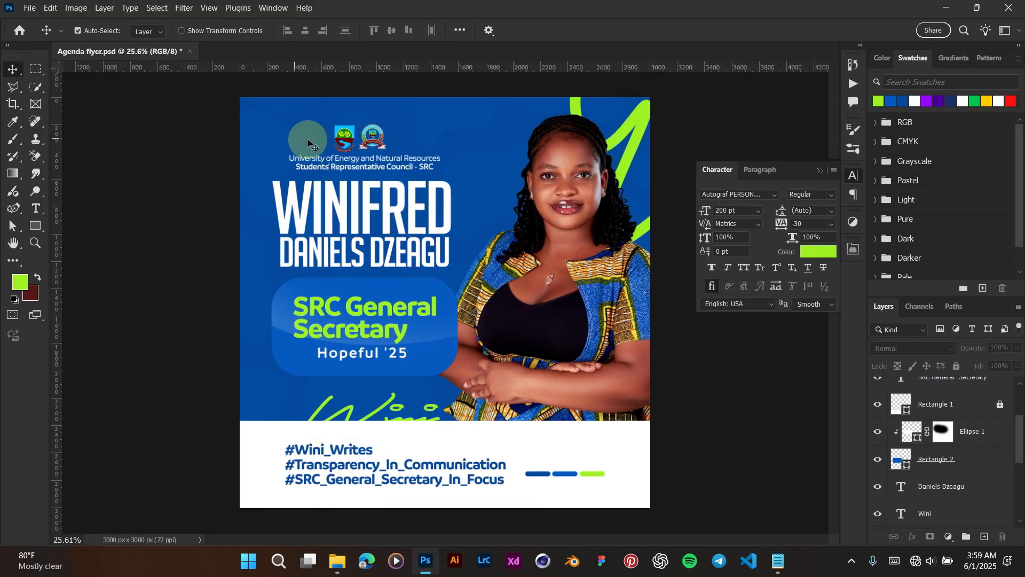
Step: Select the logos, name and role box layers and group them into Group 2
drag(262, 120, 447, 389)
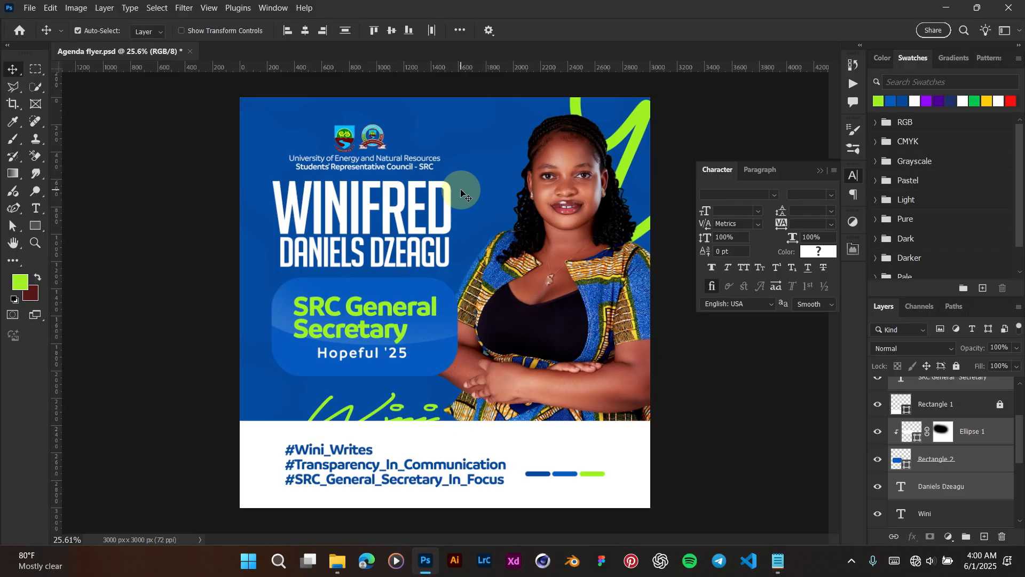
click(721, 369)
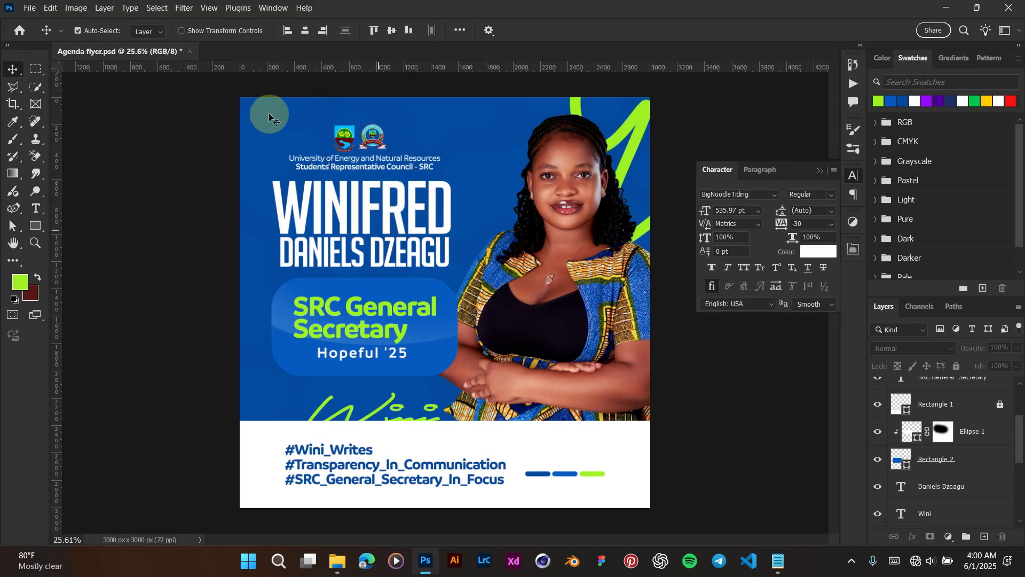
drag(270, 114, 436, 378)
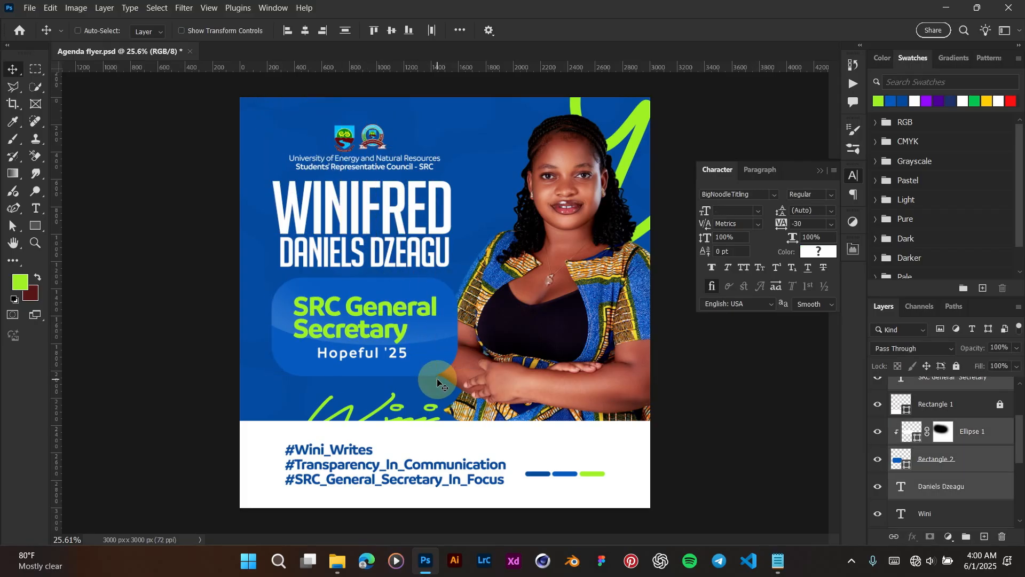
key(ctrl+g)
Step: Duplicate Group 2 as Group 2 copy, hide the original, and start a free transform on the copy
click(912, 399)
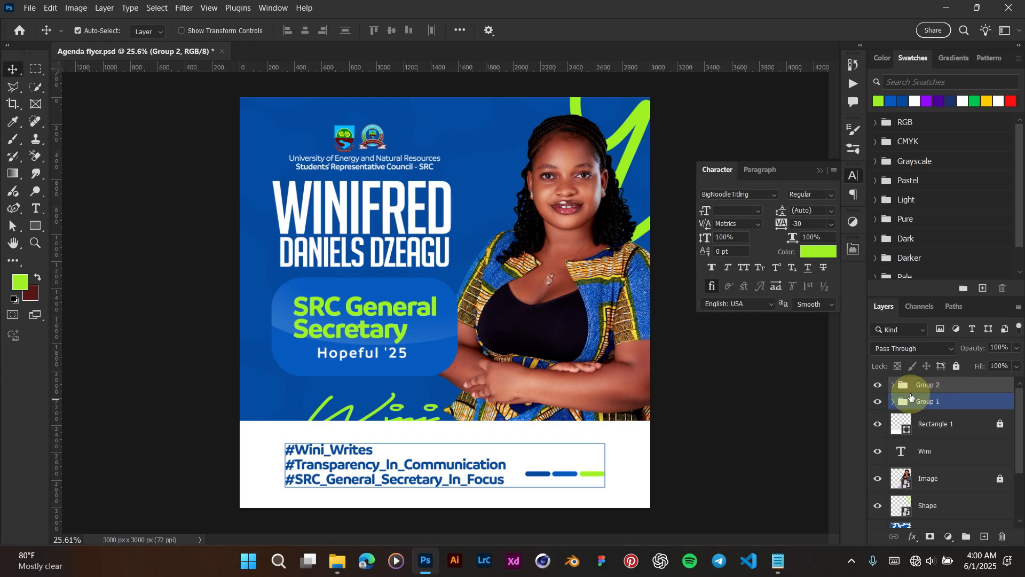
click(918, 389)
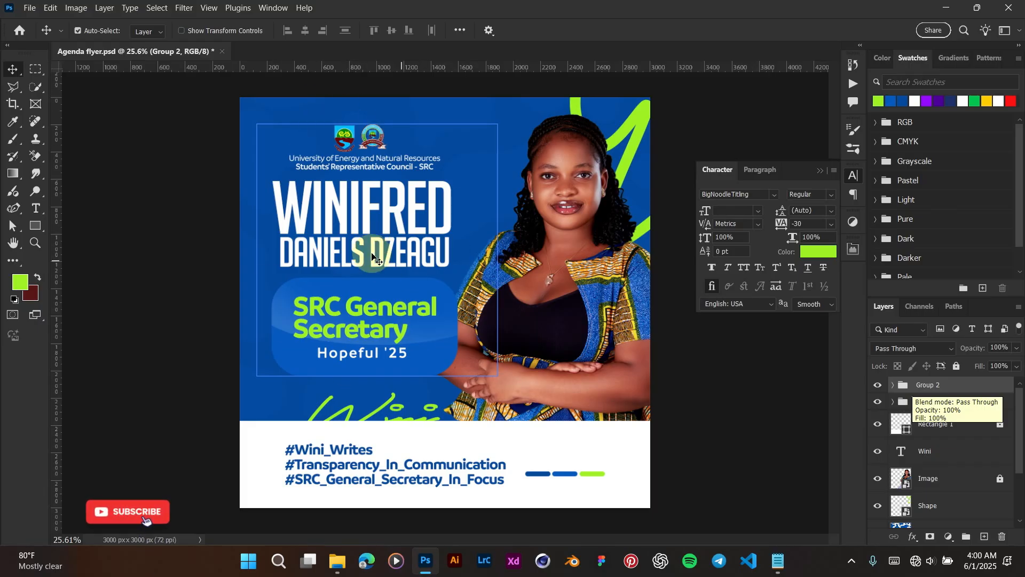
right_click(942, 388)
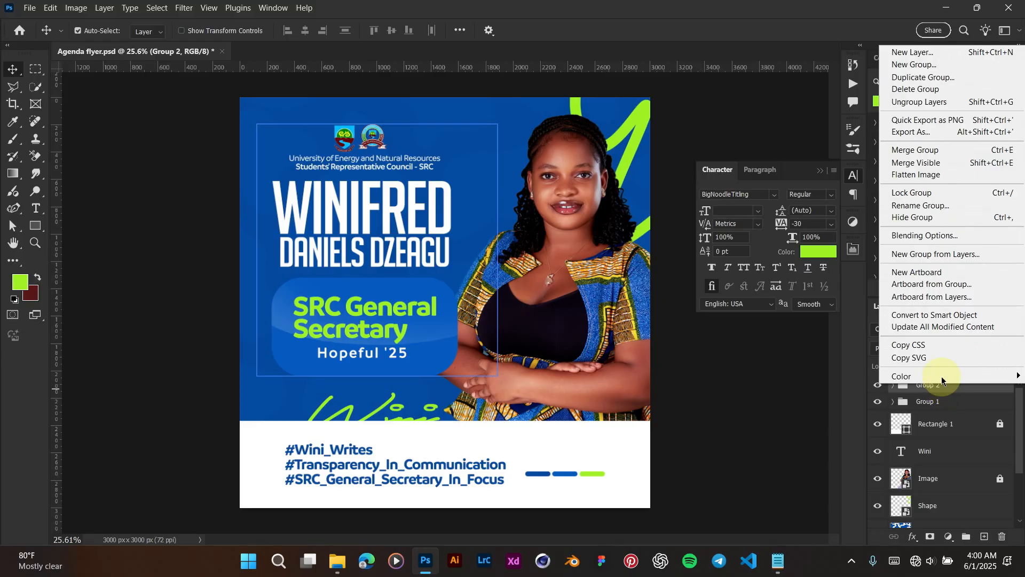
click(932, 79)
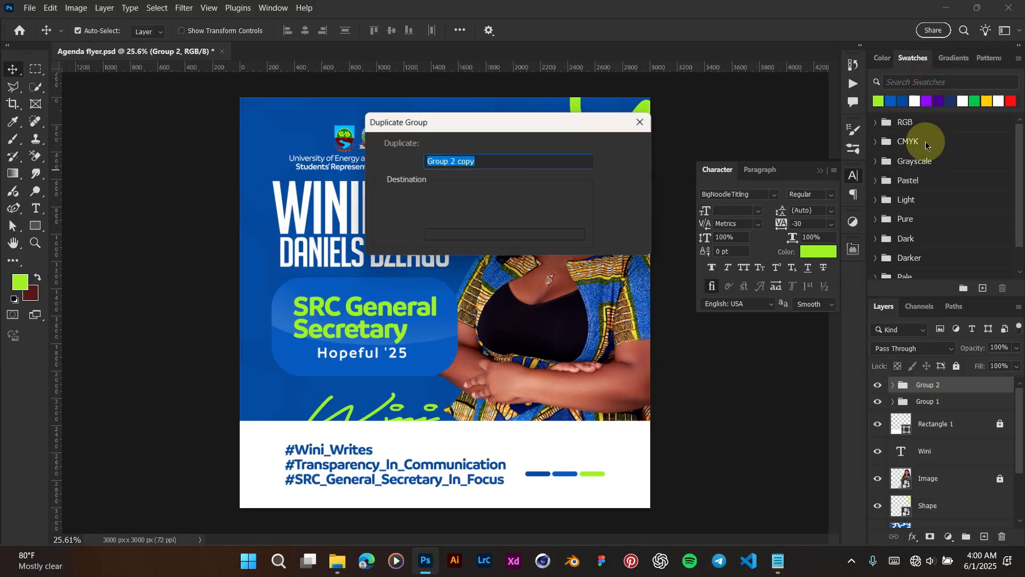
click(622, 149)
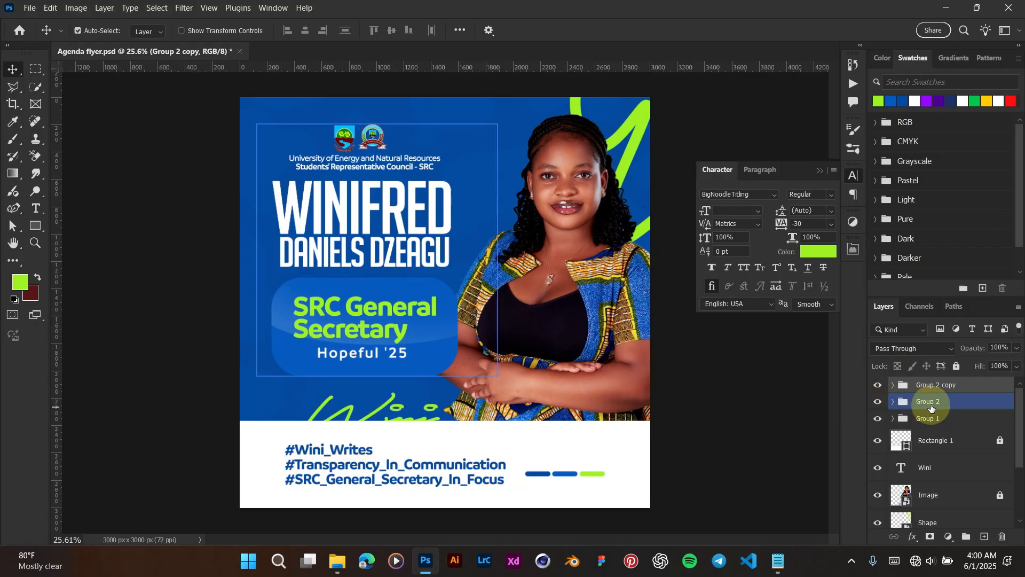
click(879, 404)
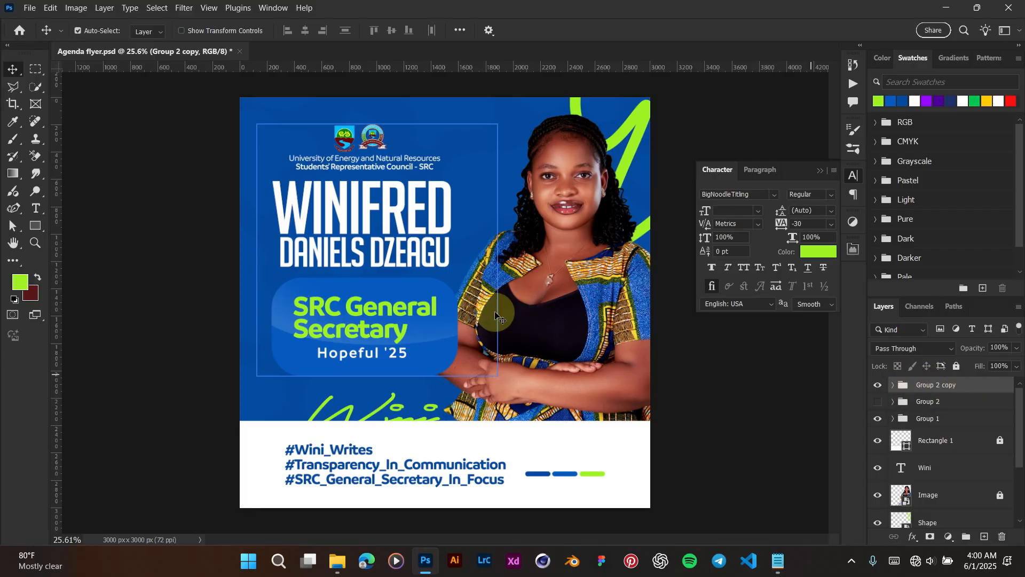
key(ctrl+t)
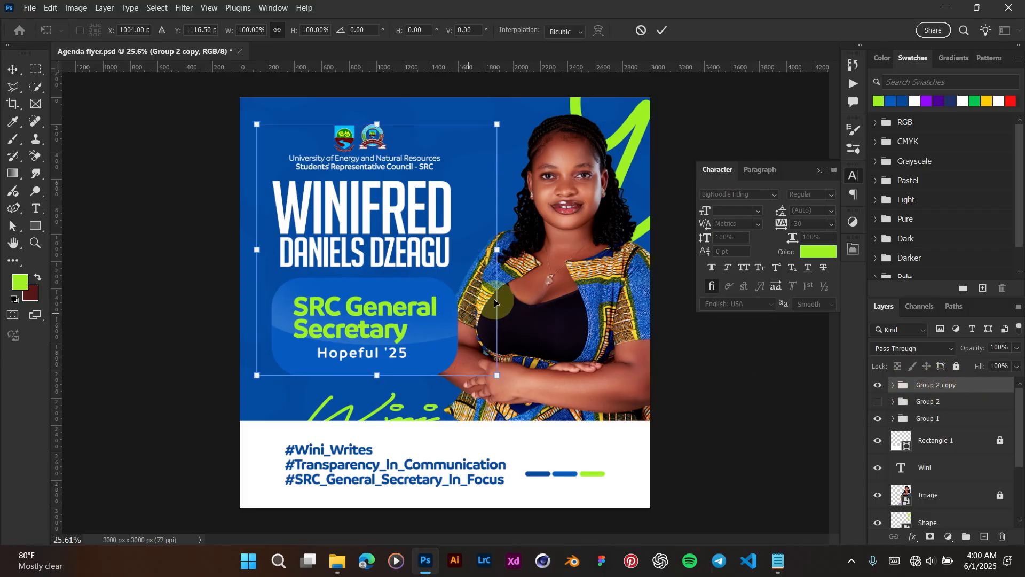
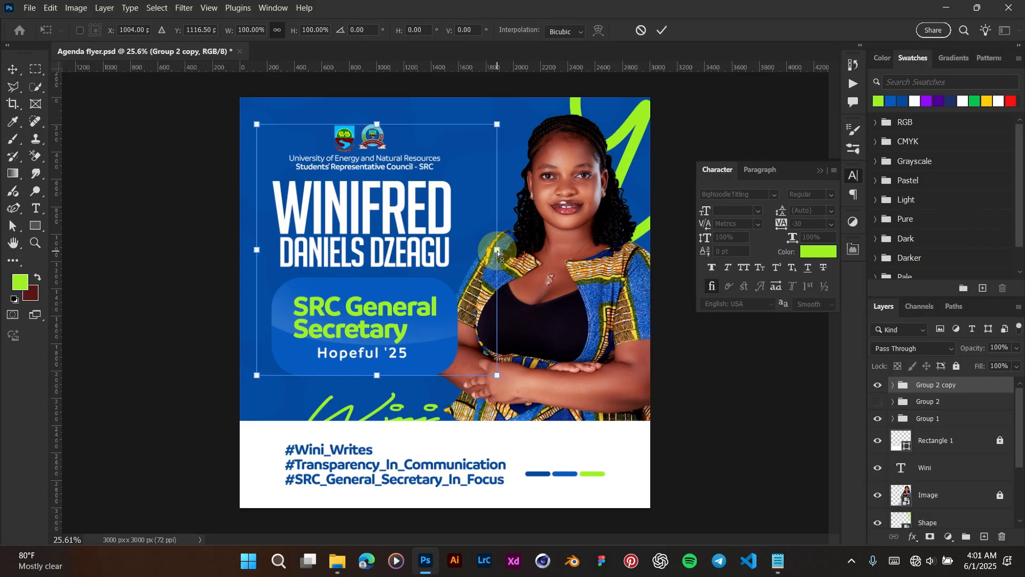
Step: Rotate the Group 2 copy block by about -2° and commit the transform
drag(497, 249, 494, 238)
drag(493, 235, 494, 234)
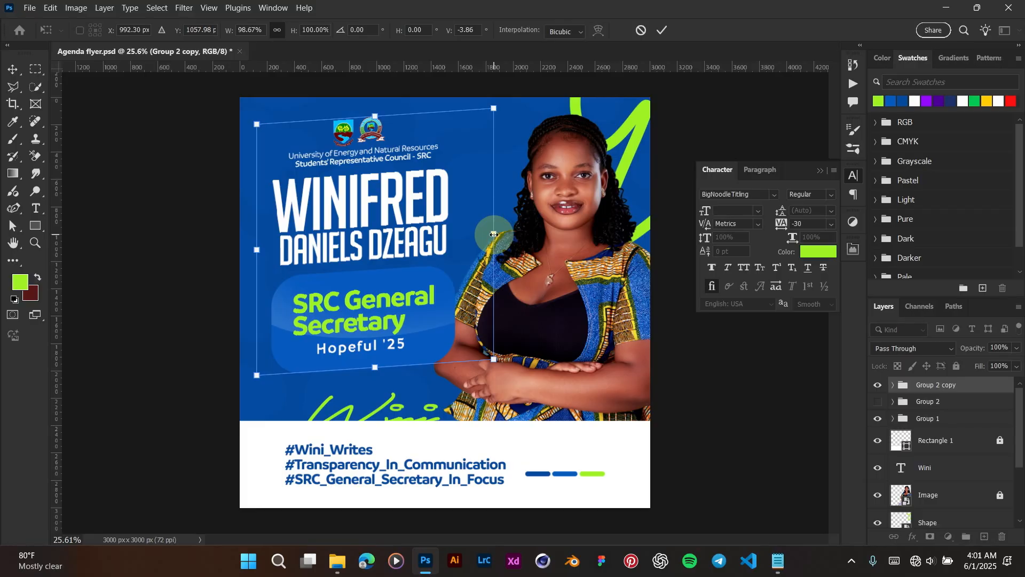
key(ctrl+z)
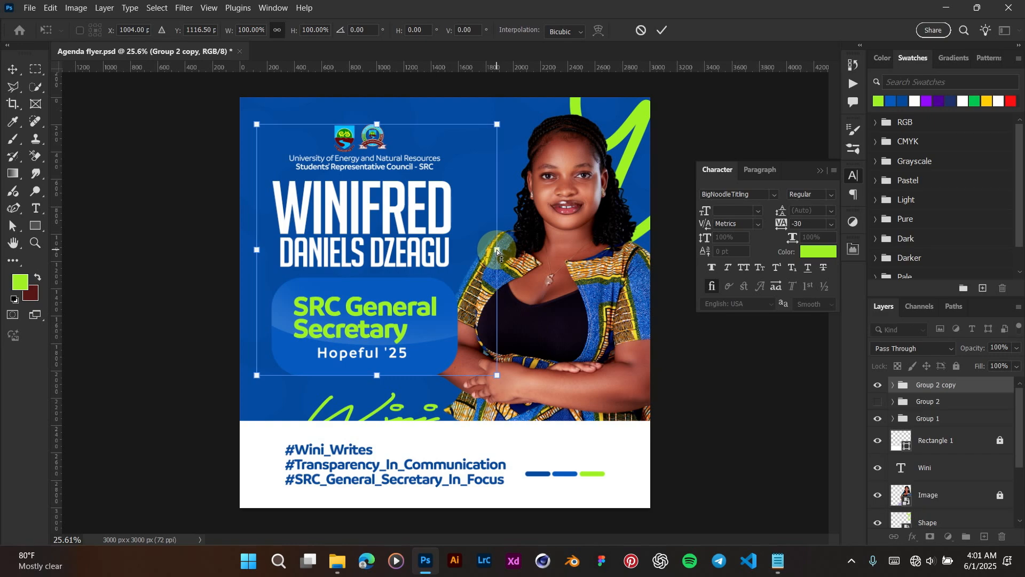
drag(496, 250, 496, 240)
key(Return)
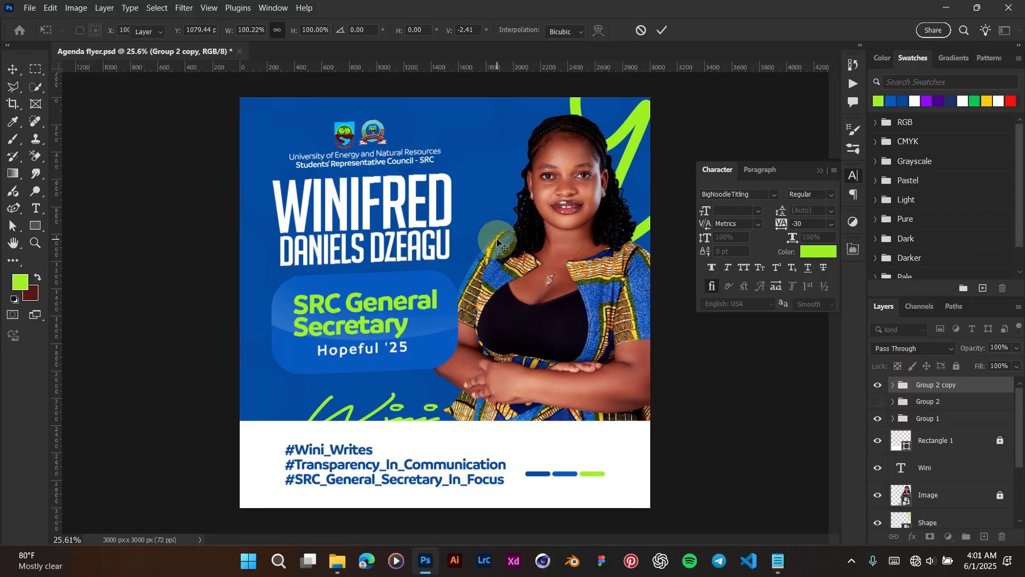
Step: Nudge the tilted logo, name and role group down twice with Shift+Down
scroll(497, 239, up, 1)
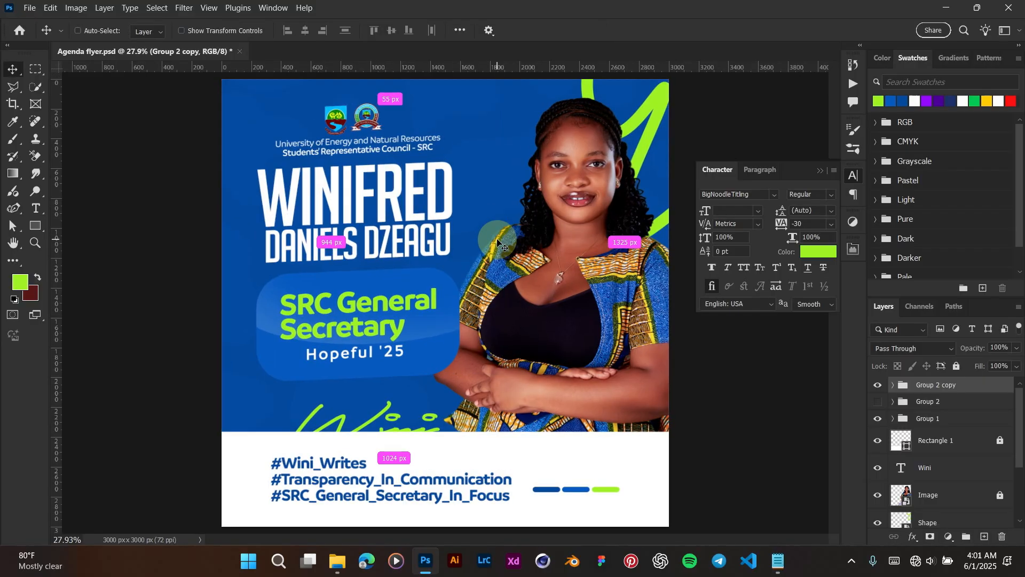
scroll(497, 239, down, 1)
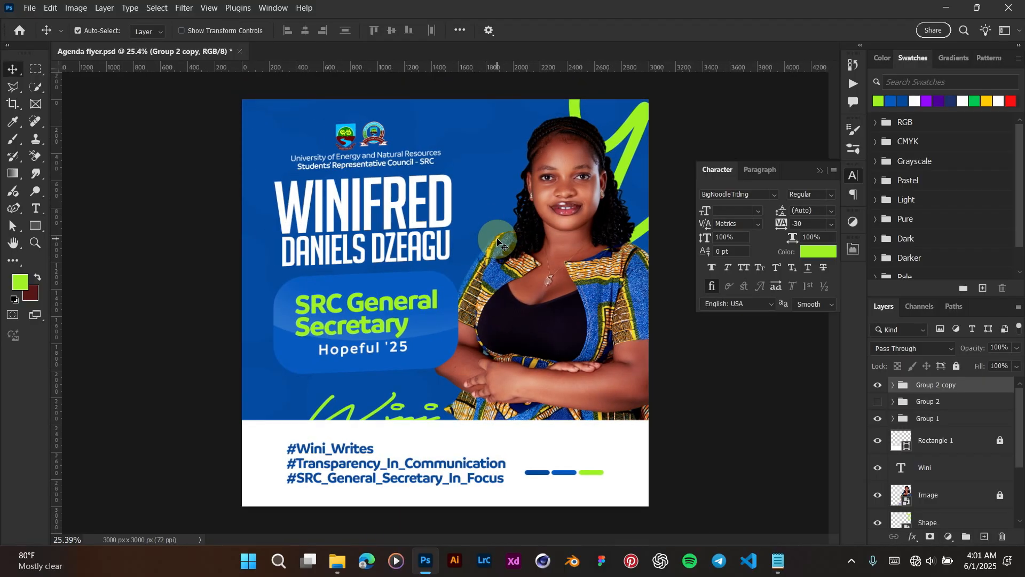
key(shift+Down)
key(shift+Down)
key(shift+Down)
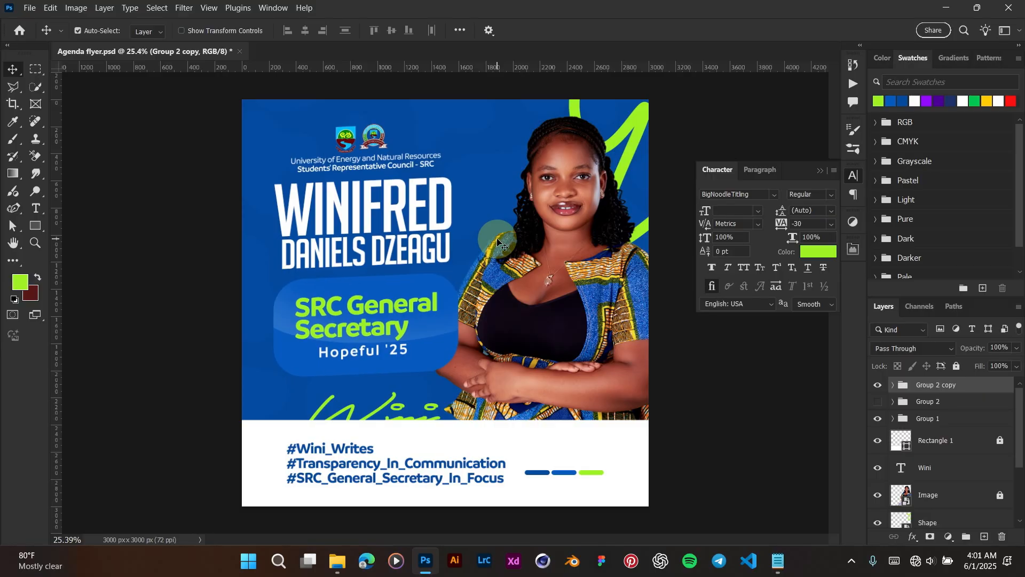
key(shift+Down)
key(shift+Down)
key(shift+Down)
key(shift+Down)
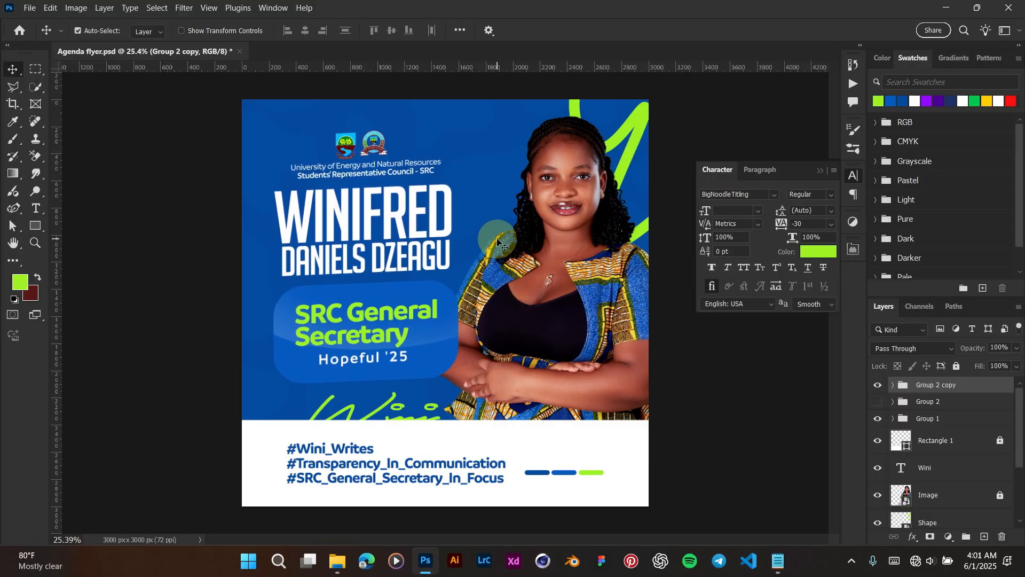
scroll(497, 239, up, 1)
scroll(384, 223, down, 1)
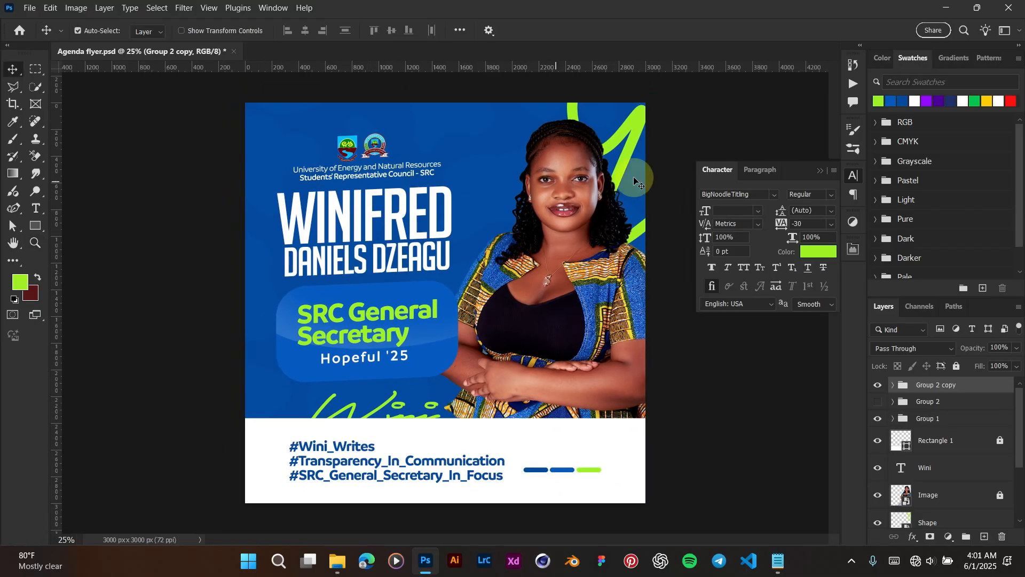
Step: Collapse the floating Character/Paragraph panel and zoom in on the flyer
click(820, 170)
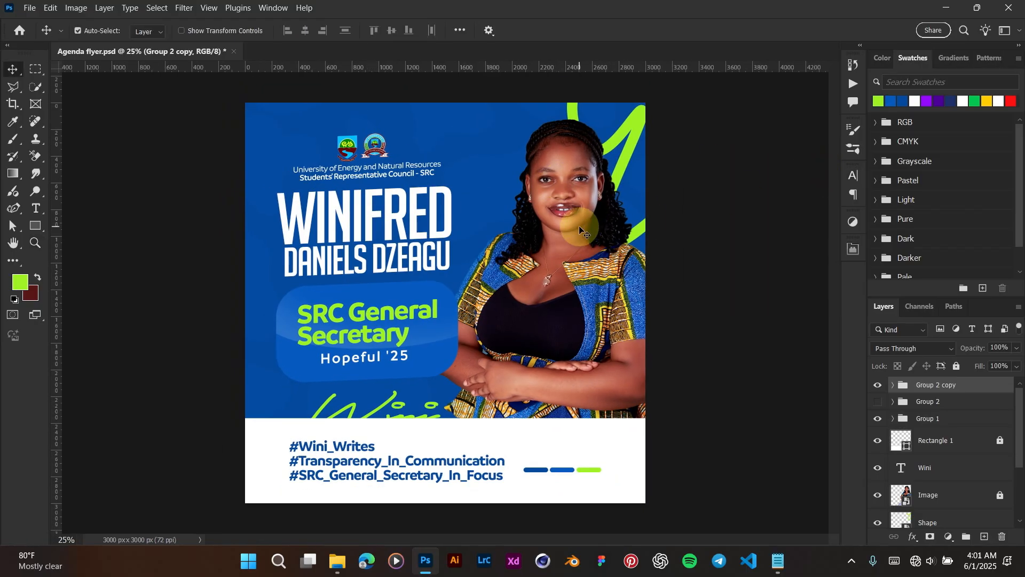
scroll(581, 230, down, 2)
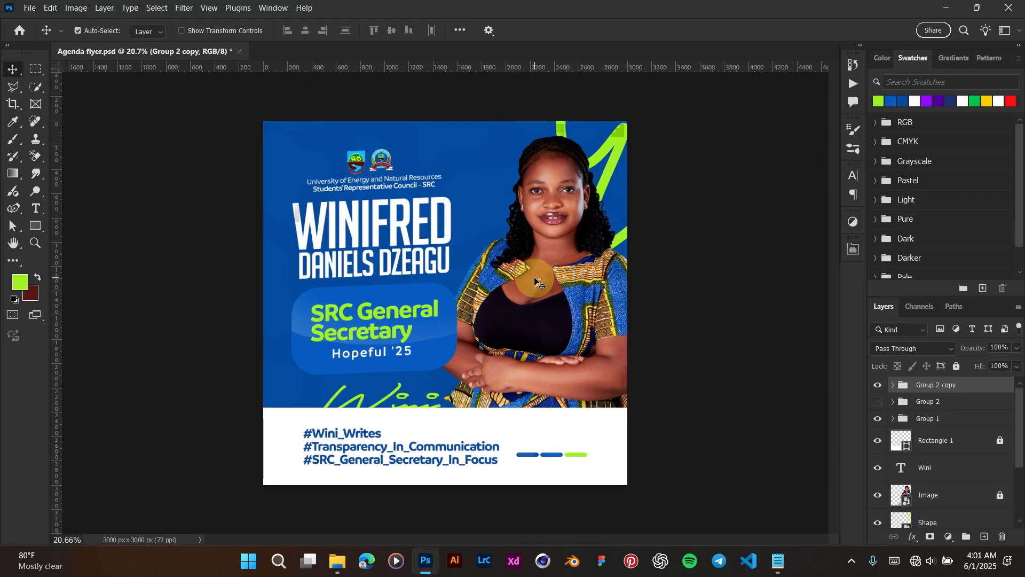
scroll(535, 281, up, 1)
scroll(536, 281, down, 1)
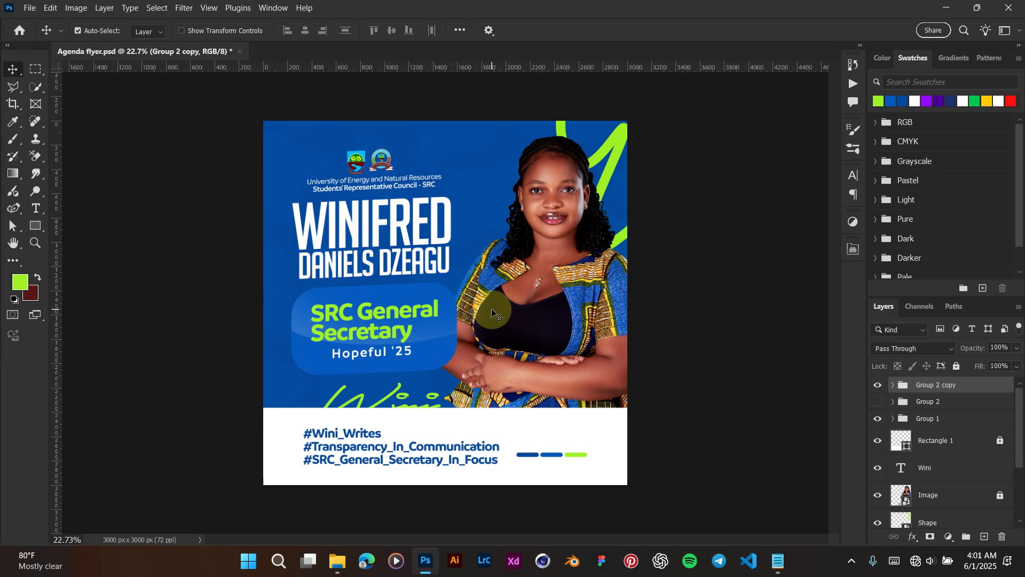
key(ctrl+plus)
scroll(491, 313, down, 1)
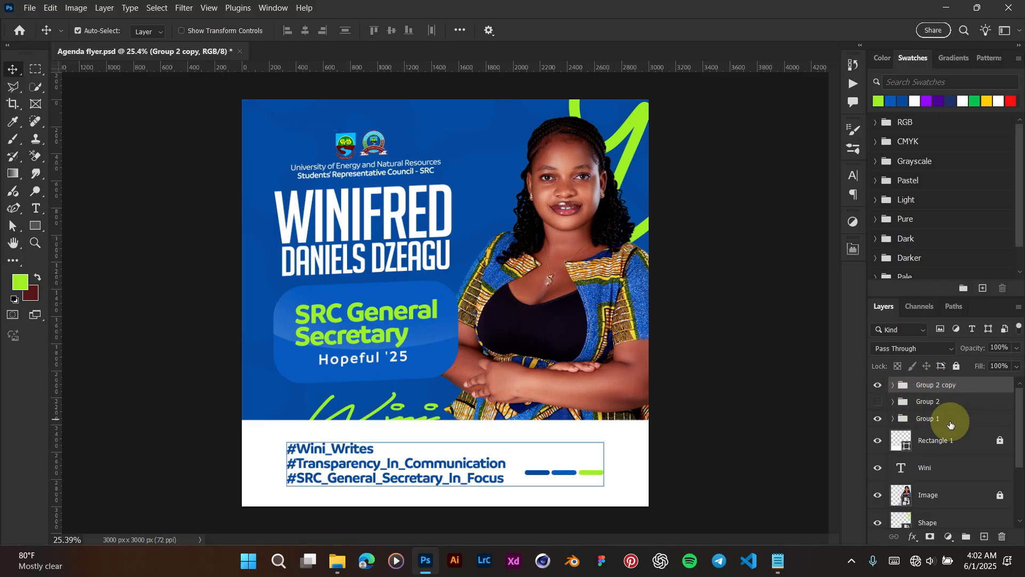
scroll(935, 457, down, 5)
scroll(936, 458, up, 5)
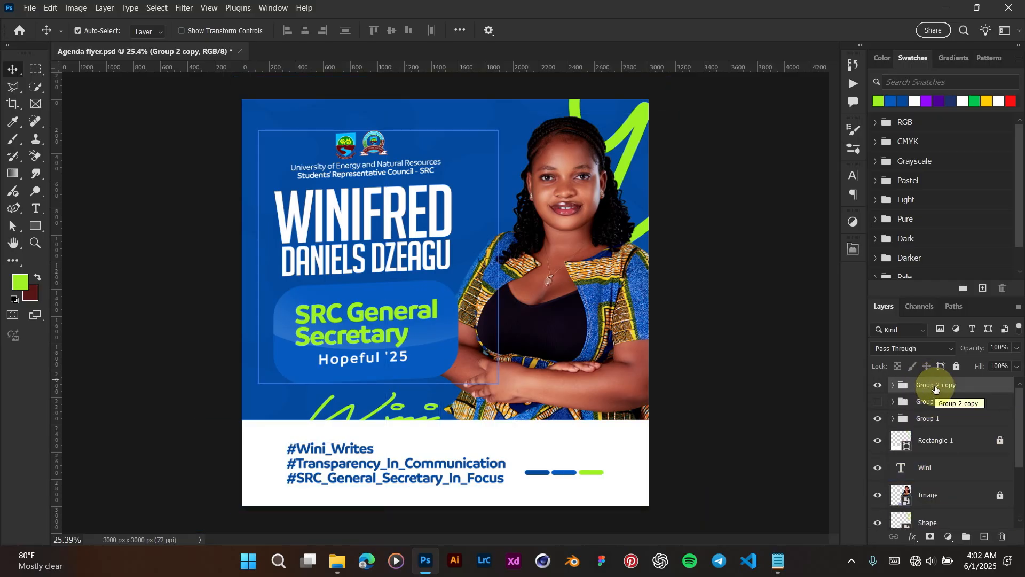
Step: Stamp all visible layers into Layer 1 with Ctrl+Alt+Shift+E and convert it to a smart object
key(ctrl)
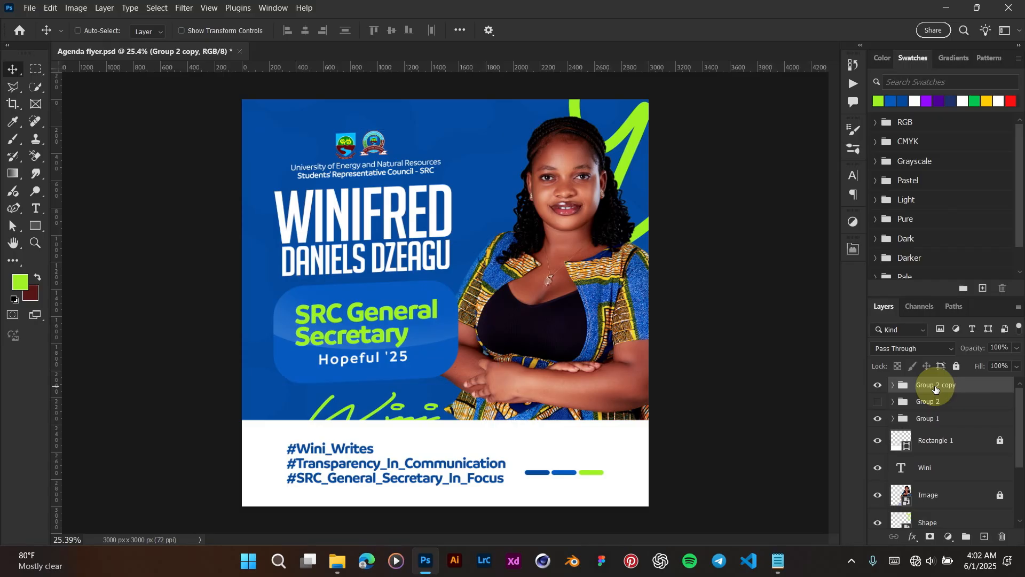
key(ctrl+shift+alt+e)
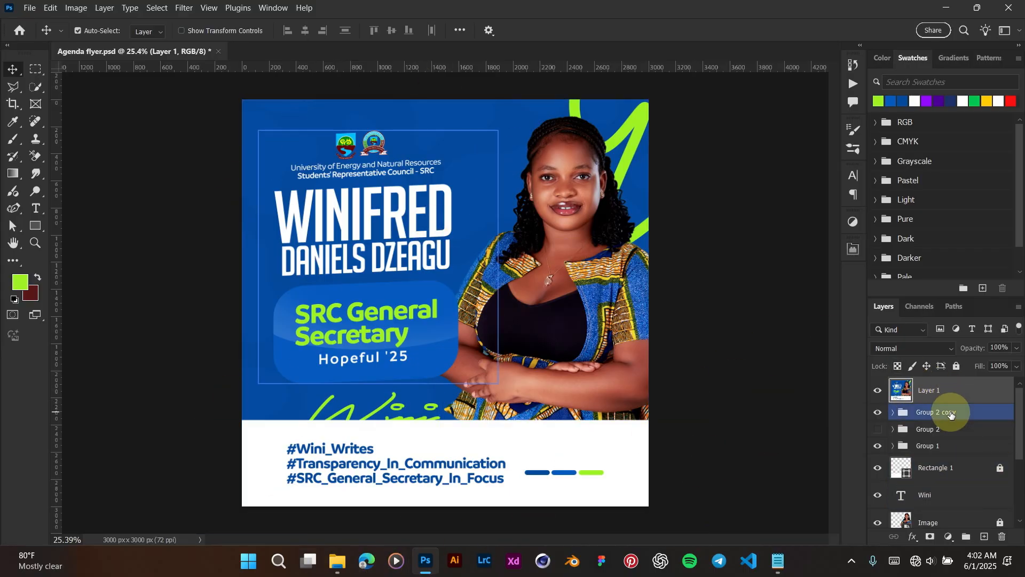
key(ctrl+z)
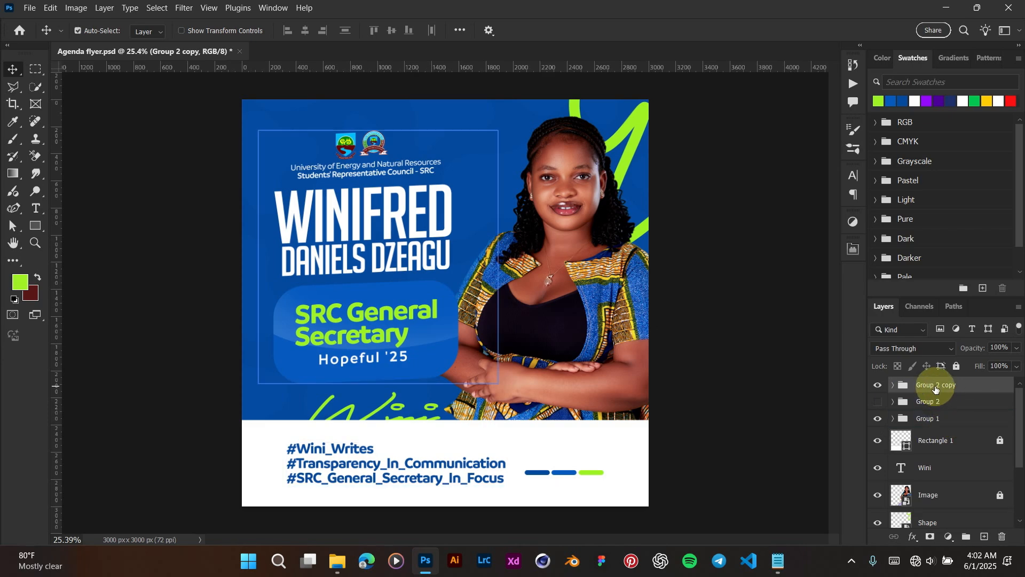
key(ctrl+shift+z)
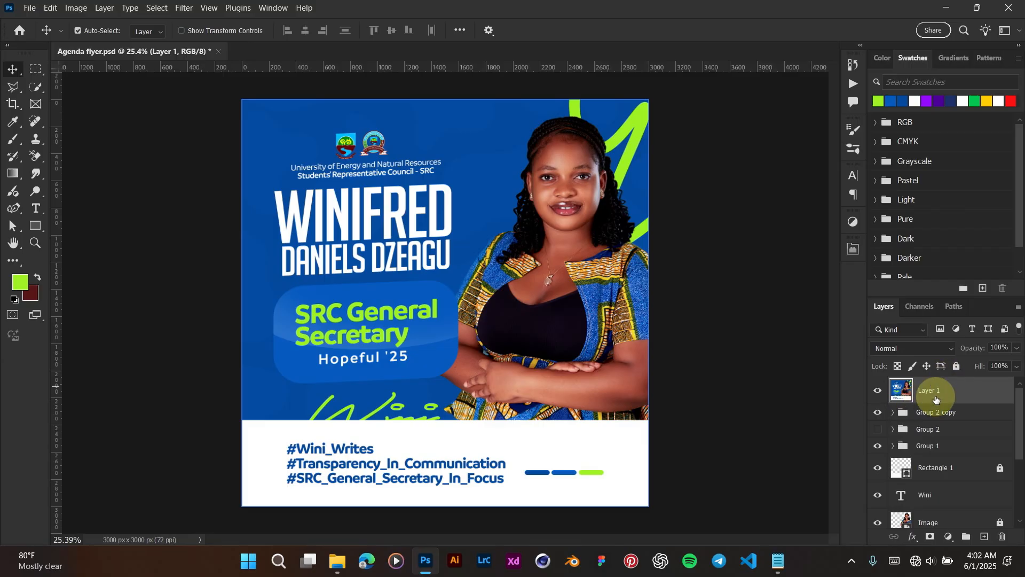
right_click(935, 394)
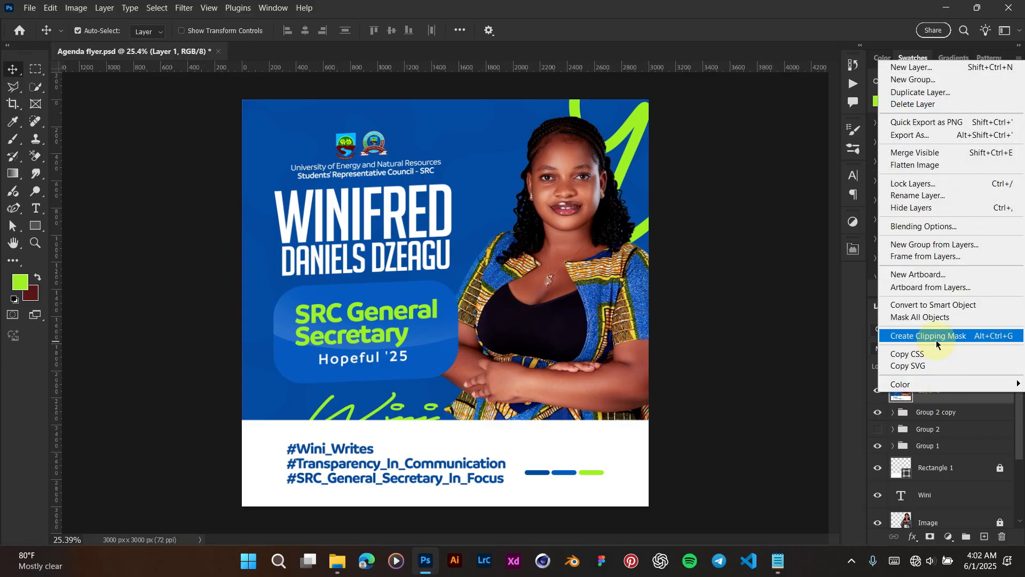
click(930, 306)
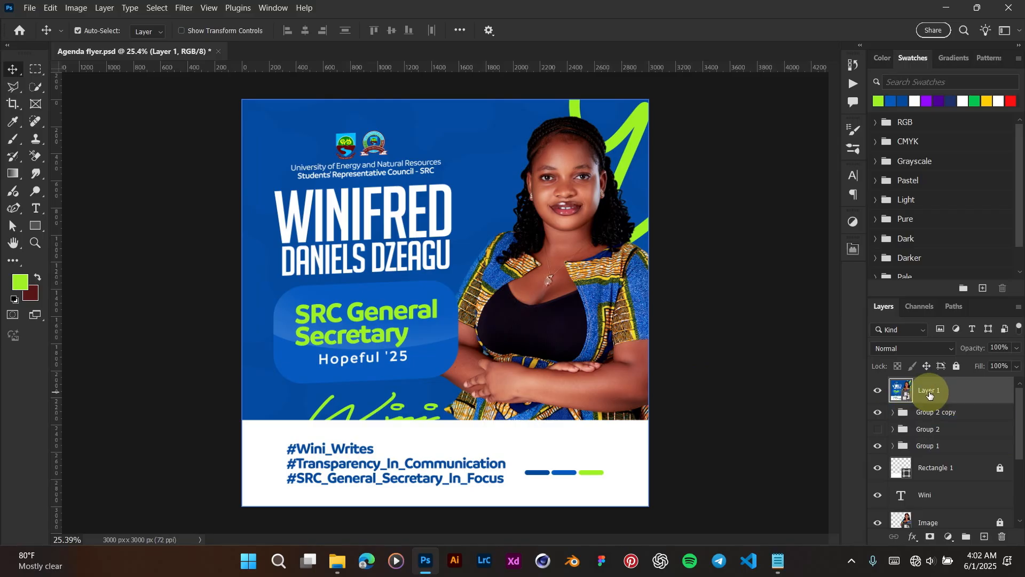
Step: Open Filter > Camera Raw Filter on Layer 1 and switch to side-by-side Before/After view
click(184, 8)
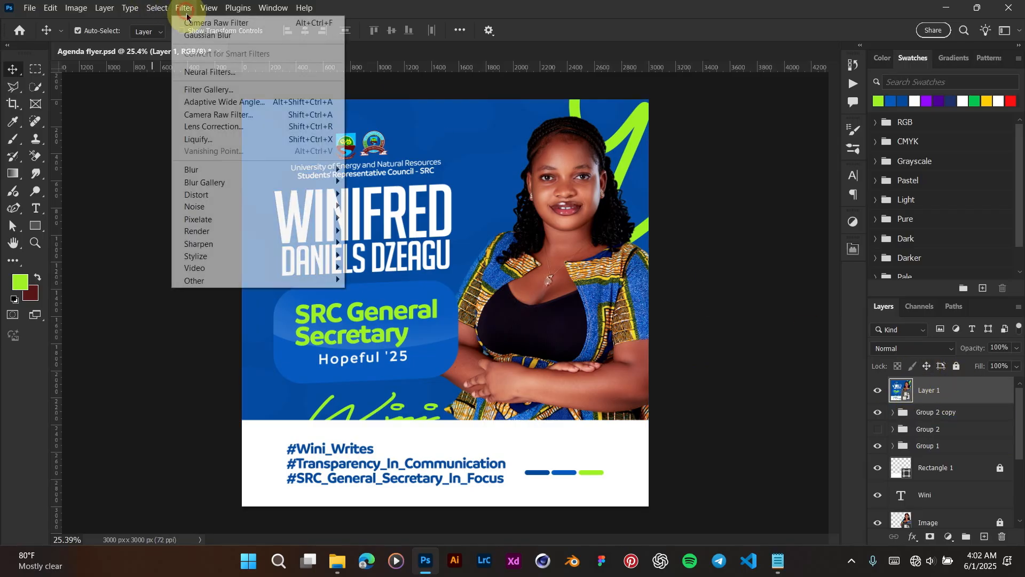
click(223, 117)
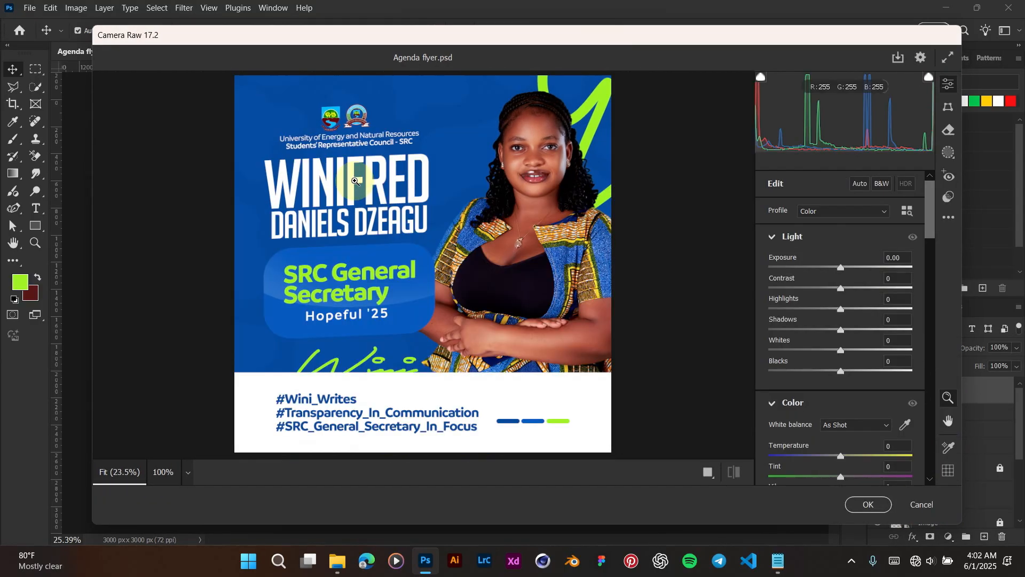
click(710, 476)
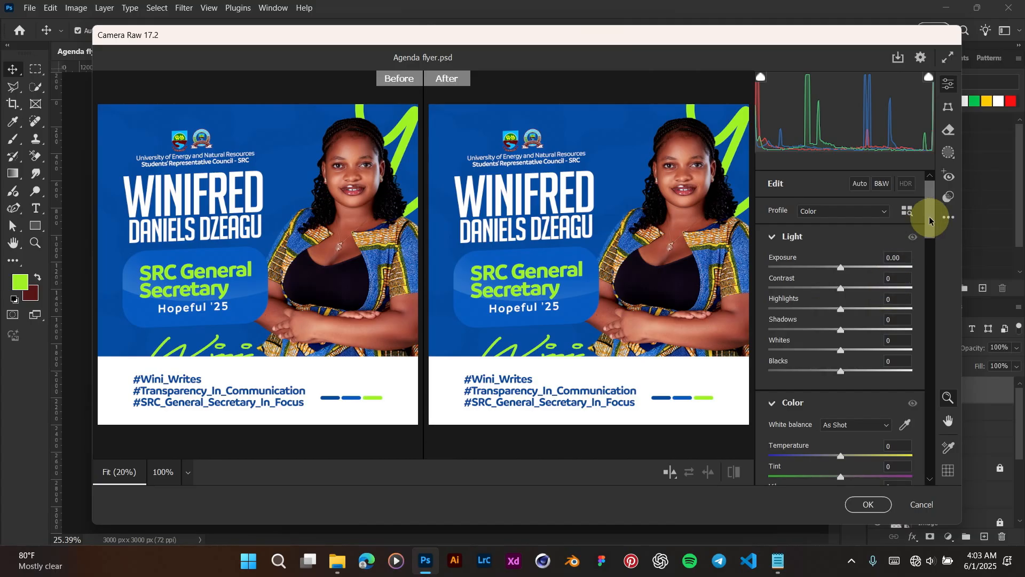
Step: In Effects, set Texture to +38, Clarity to +2 and Grain to 2
drag(930, 219, 928, 274)
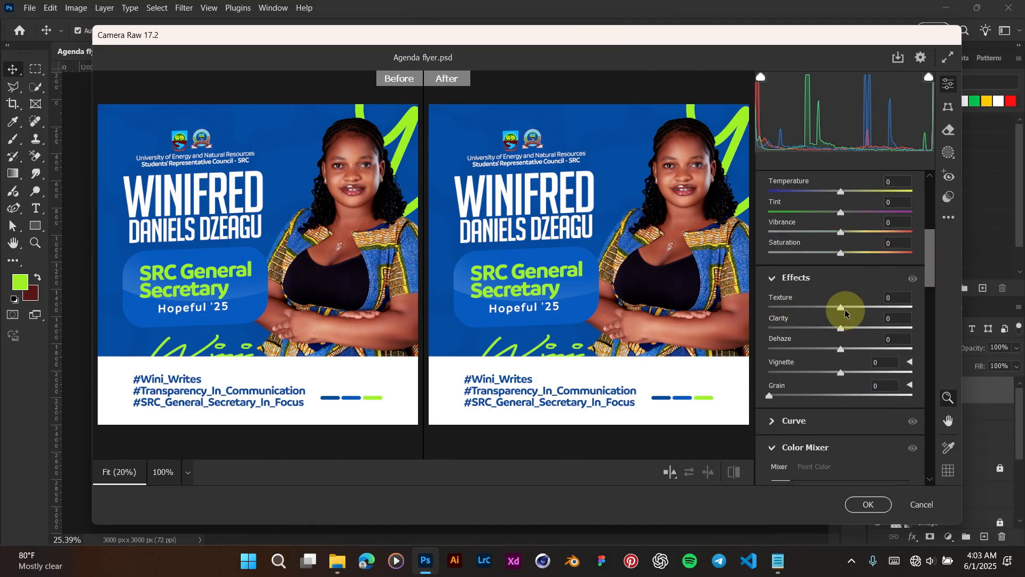
drag(843, 309, 866, 309)
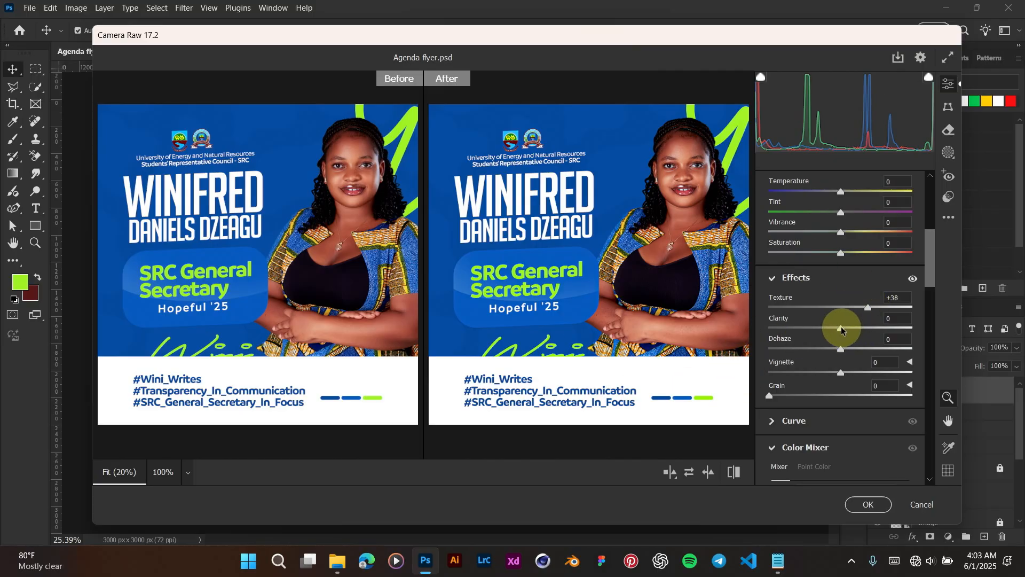
click(891, 319)
drag(844, 323, 846, 322)
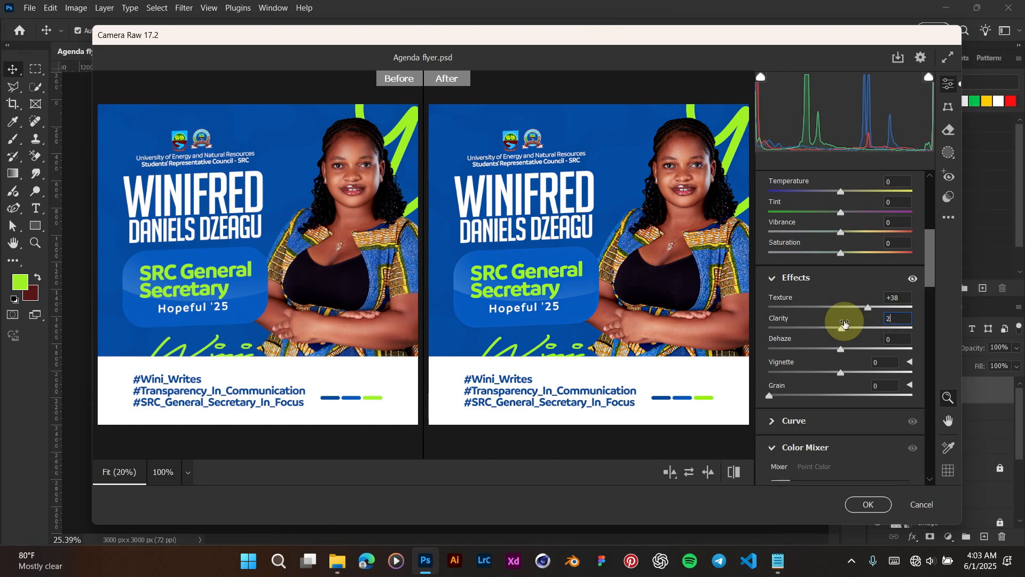
drag(932, 273, 931, 291)
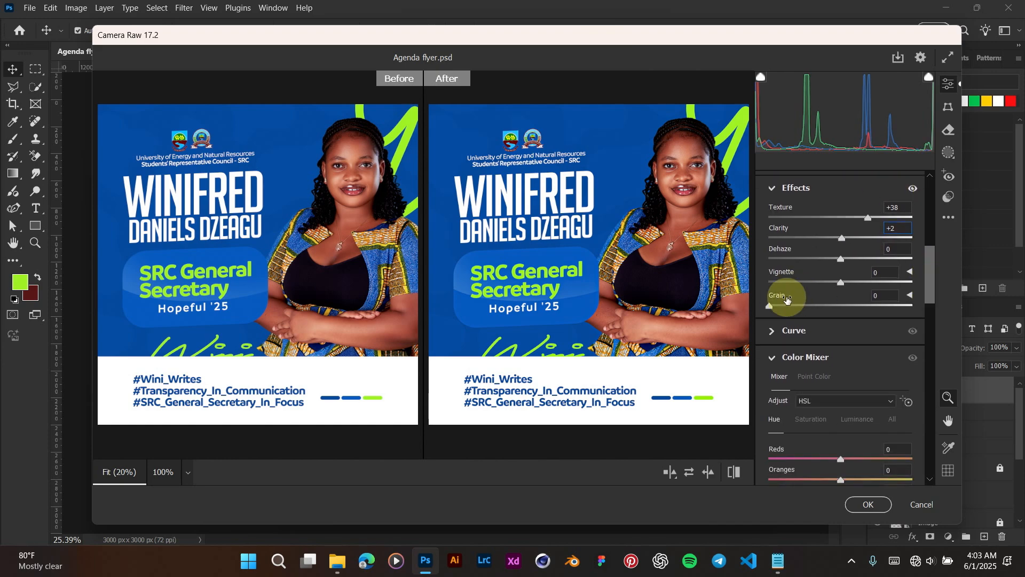
click(877, 296)
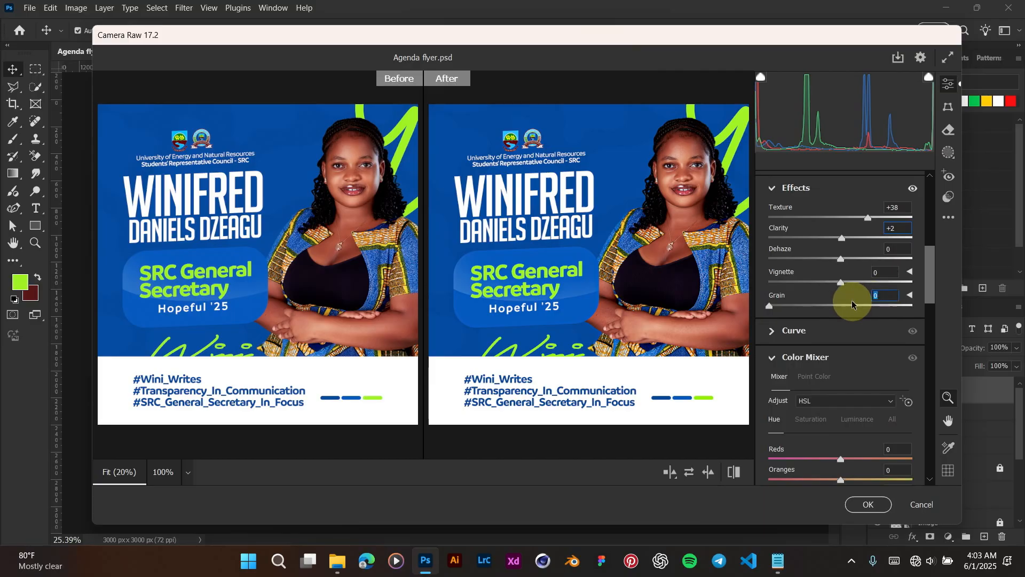
text(2)
drag(931, 277, 915, 337)
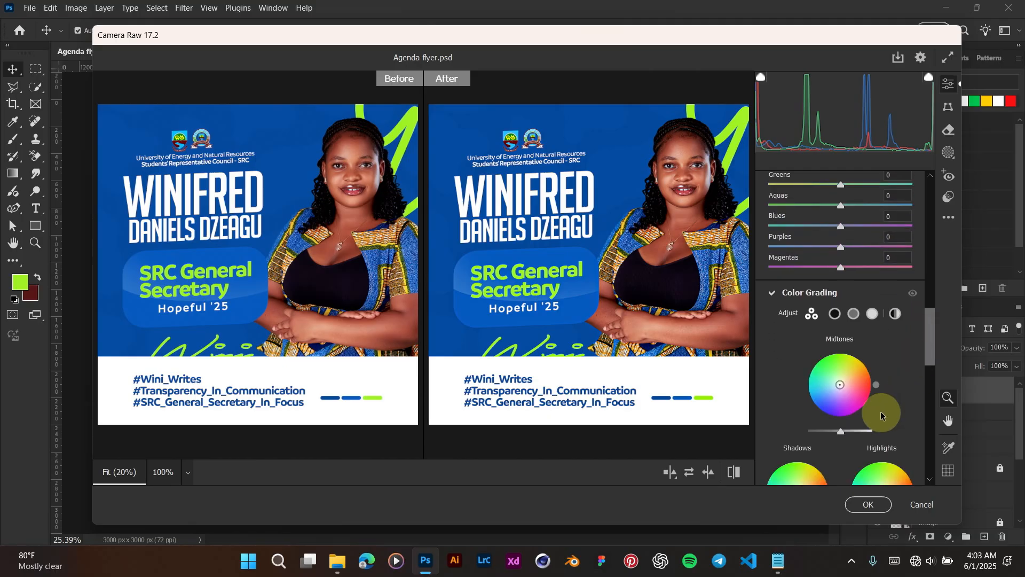
Step: In Color Grading, raise Midtones luminance, lower Shadows to about -7 and lift Highlights to 14
drag(840, 432, 844, 431)
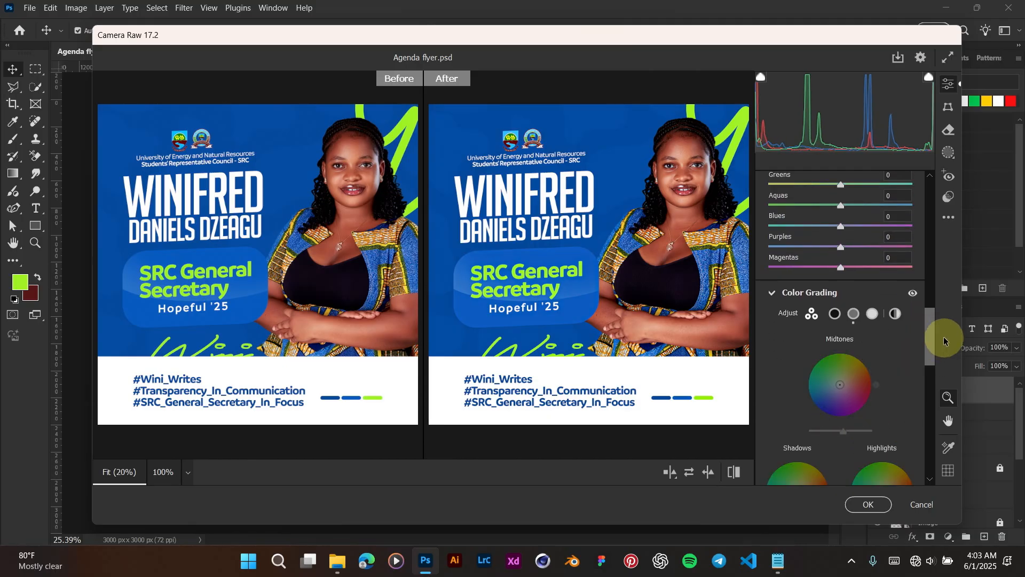
drag(932, 330, 933, 343)
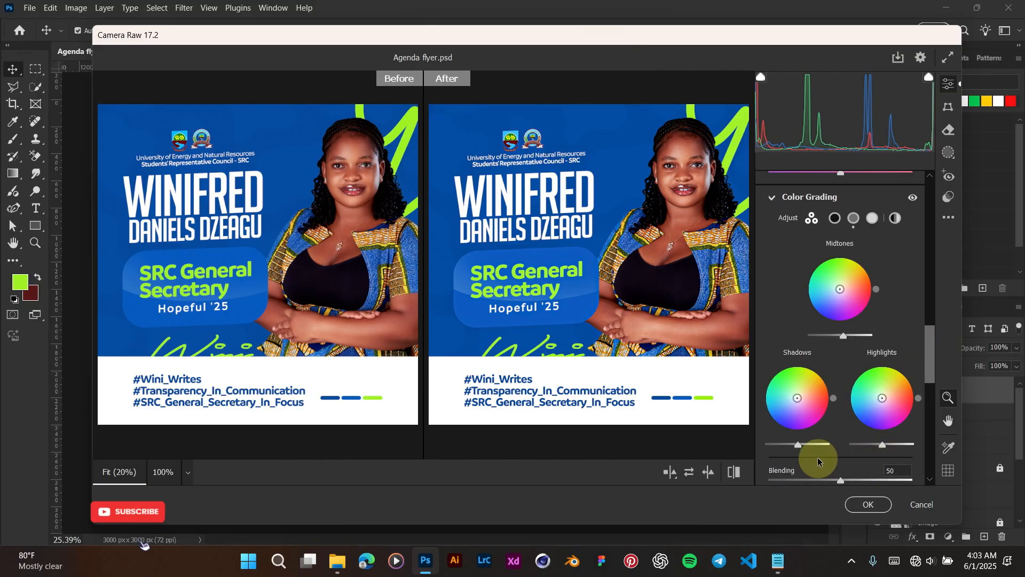
drag(798, 444, 796, 445)
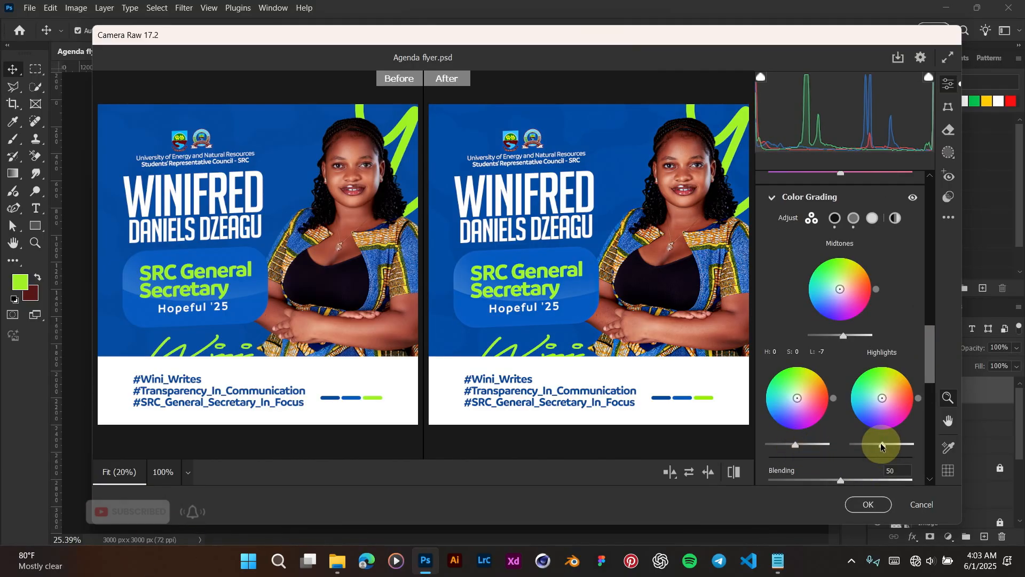
drag(881, 444, 884, 444)
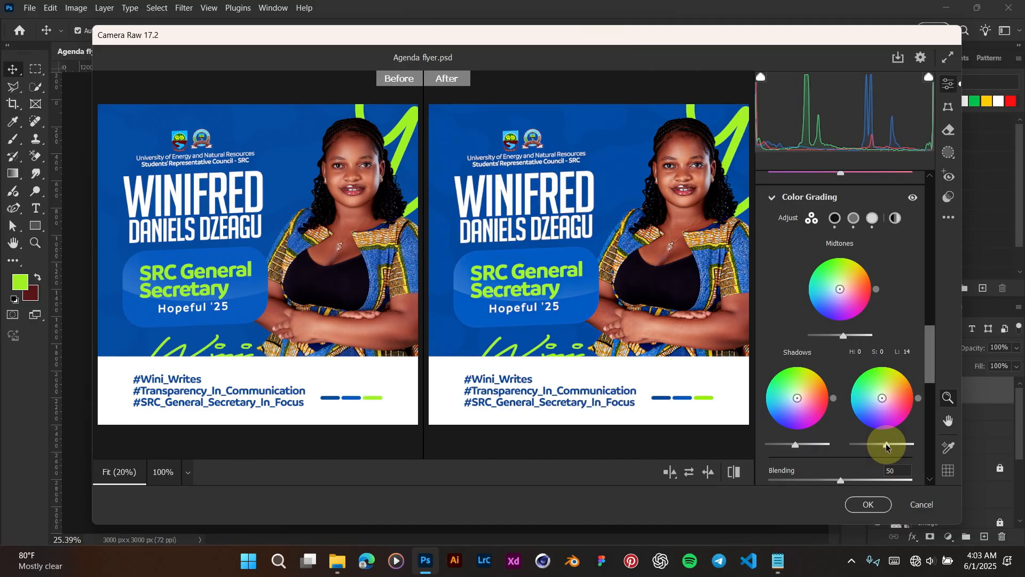
drag(929, 349, 924, 384)
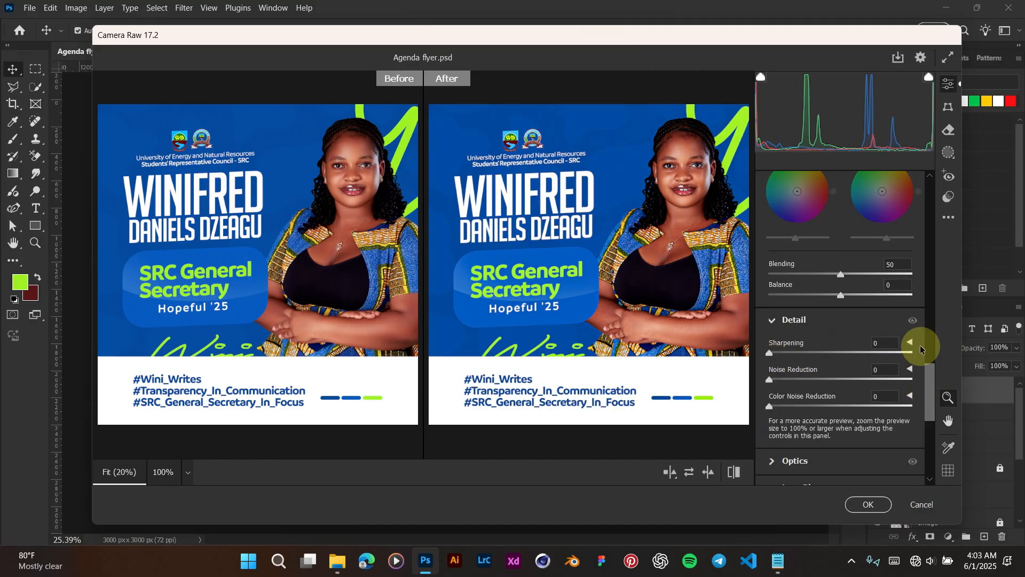
Step: Set Detail Sharpening to 2 and click OK to apply the Camera Raw smart filter
click(879, 344)
text(2)
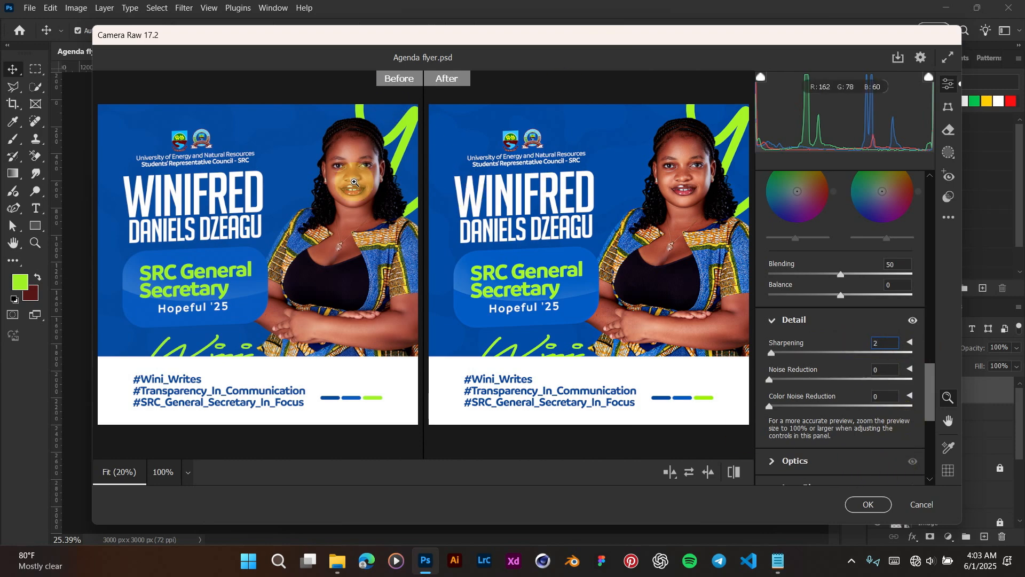
click(868, 504)
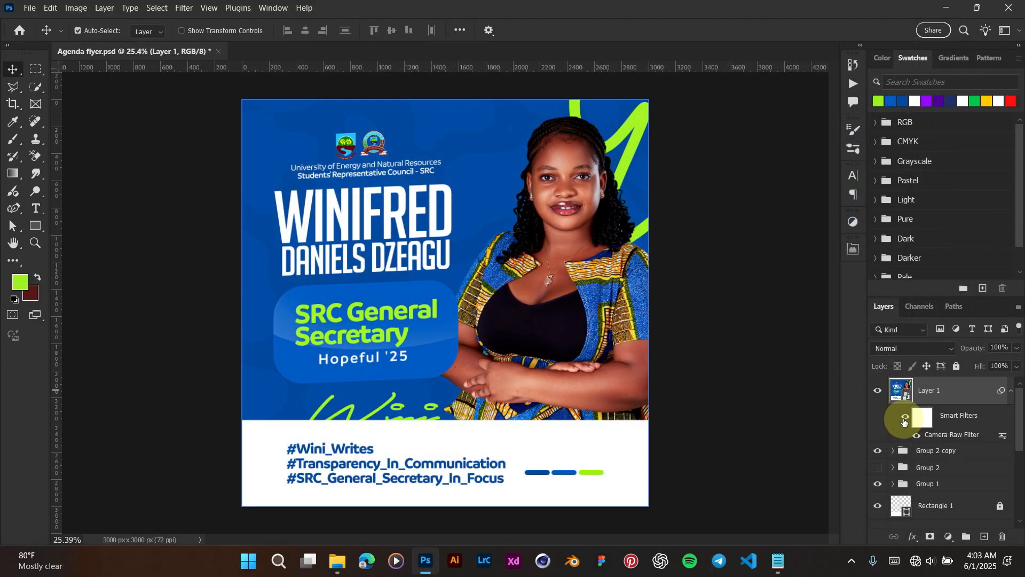
click(877, 394)
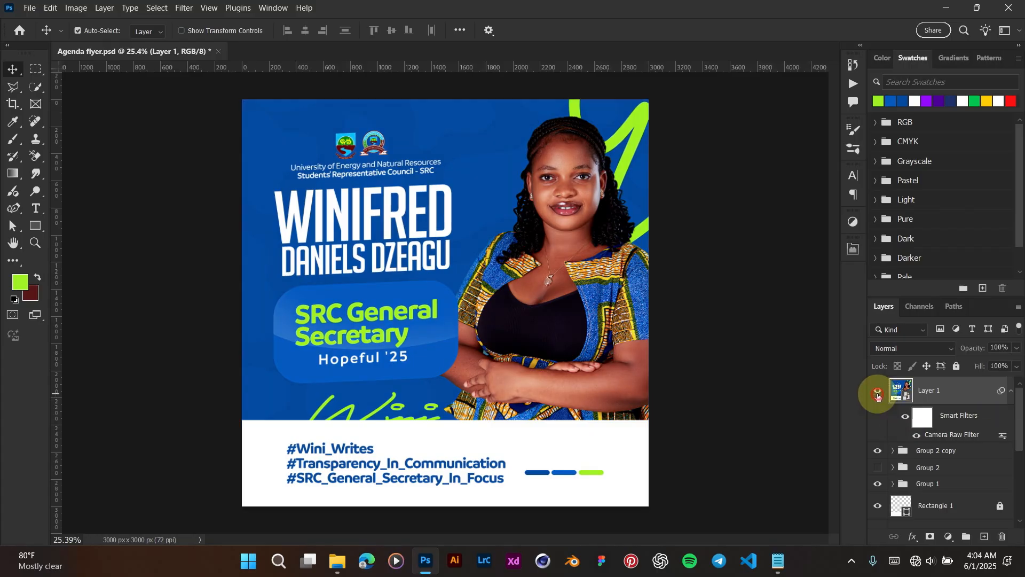
click(877, 394)
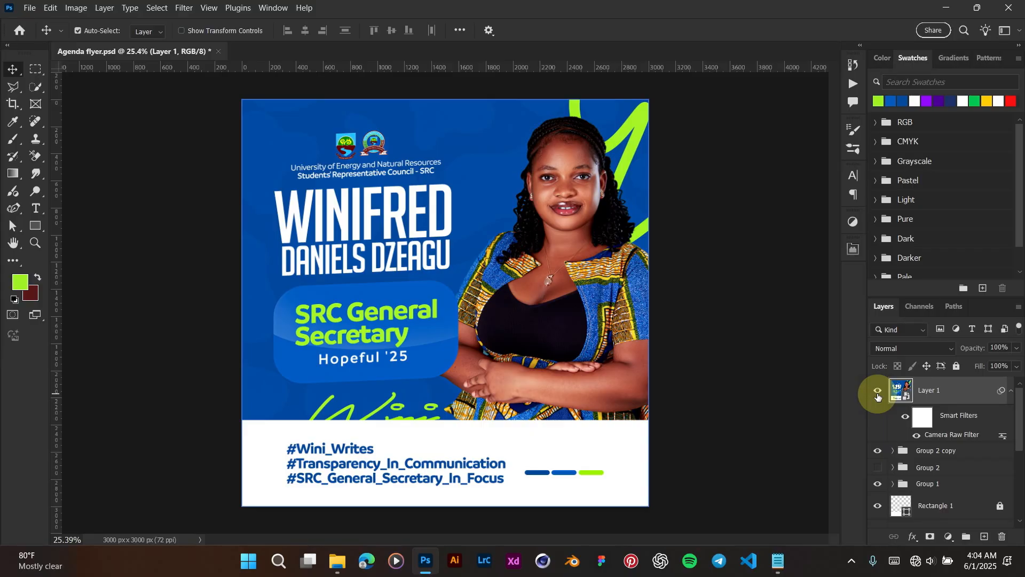
click(877, 395)
click(877, 394)
click(877, 395)
click(877, 394)
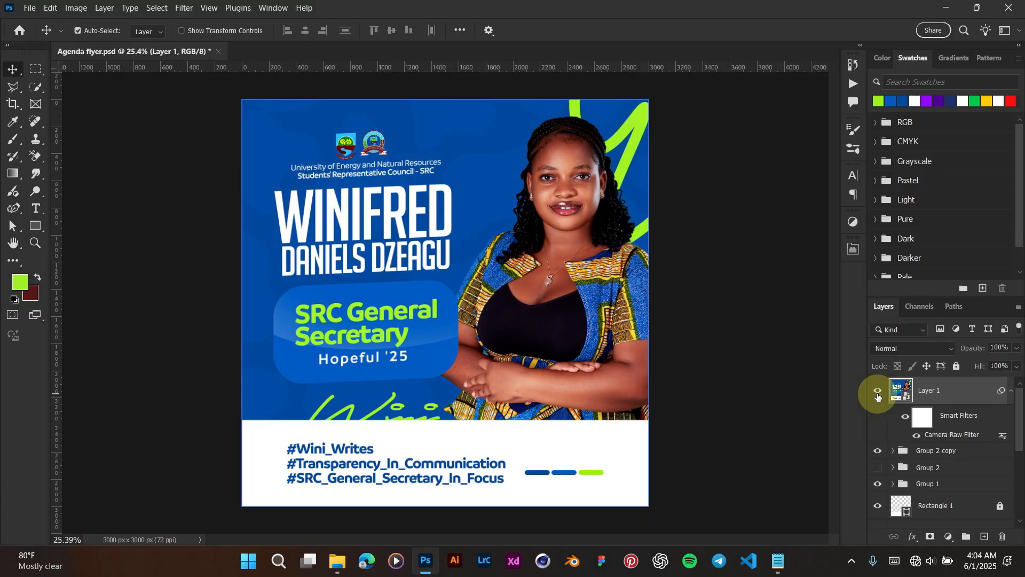